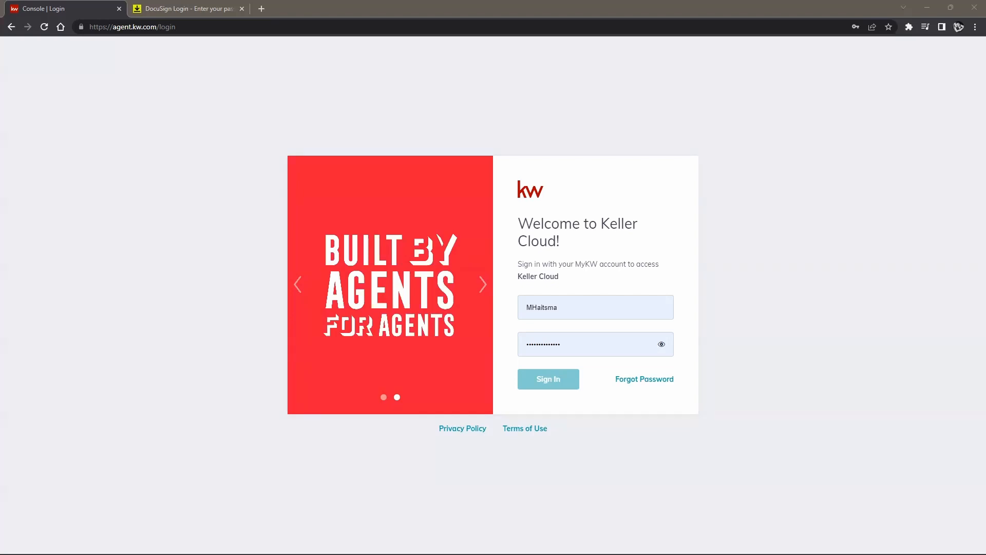
Step: Try signing in to KW Command, then retry with a different saved login from autofill
click(854, 396)
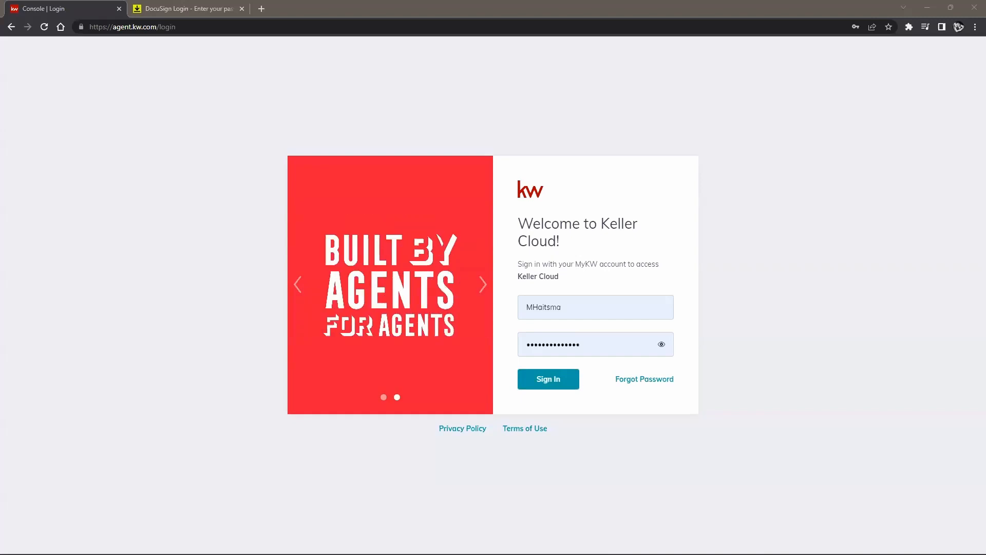
click(546, 378)
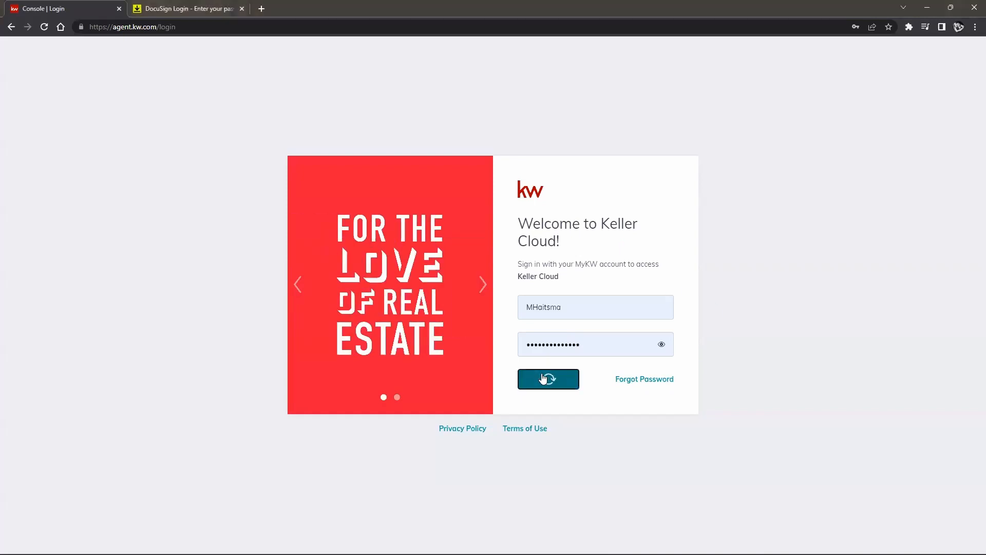
click(587, 321)
click(627, 380)
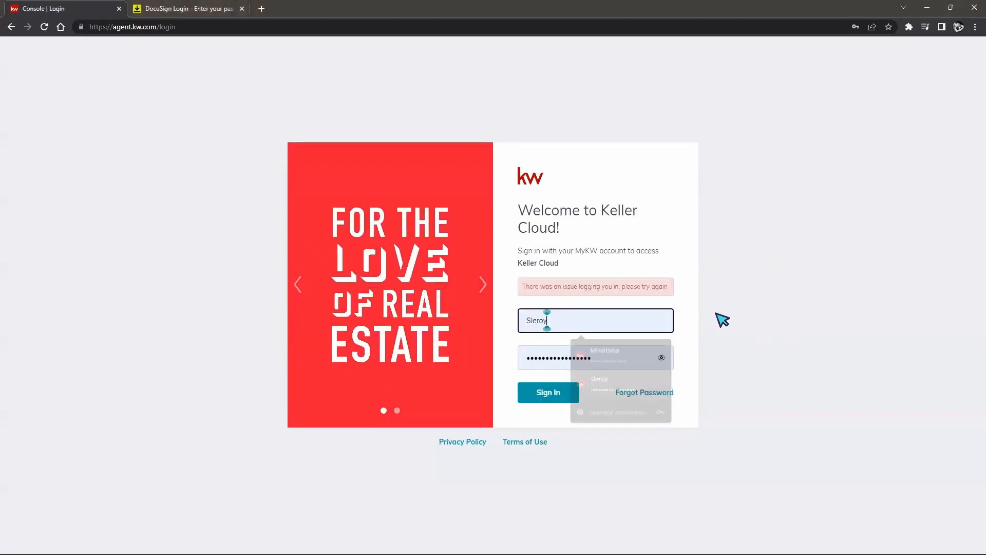
click(574, 397)
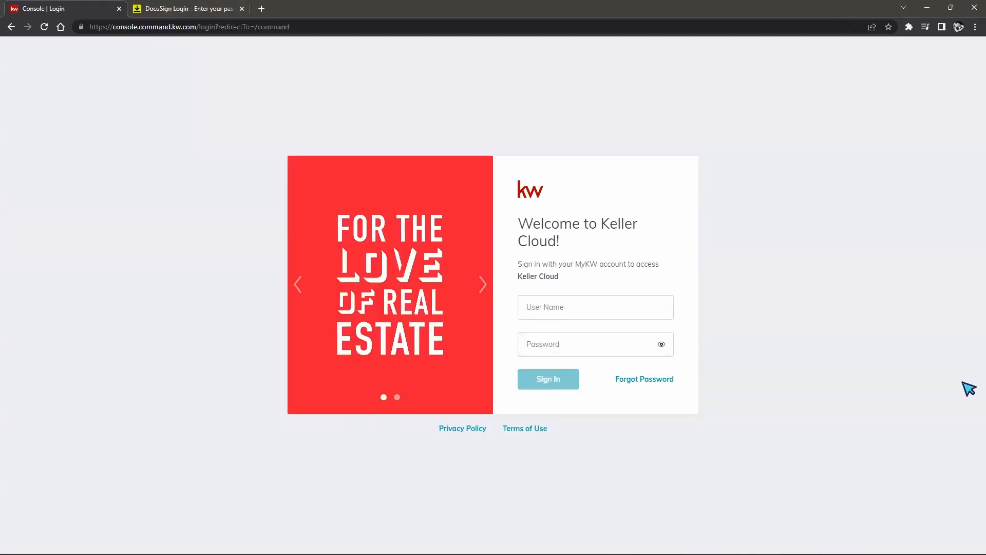
click(594, 309)
Step: Sign in with the saved login and go to Settings from the account menu
click(623, 383)
click(547, 379)
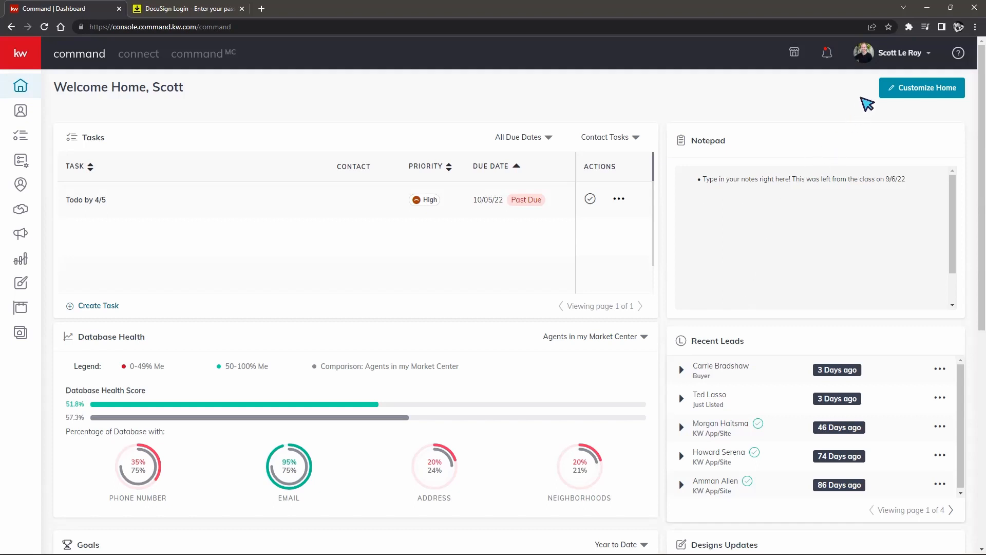
click(902, 56)
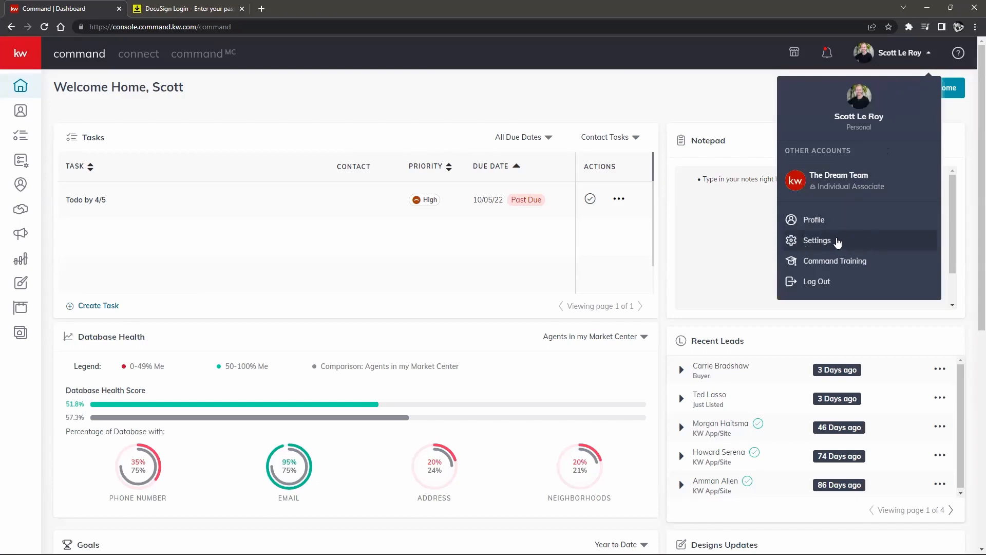
click(845, 242)
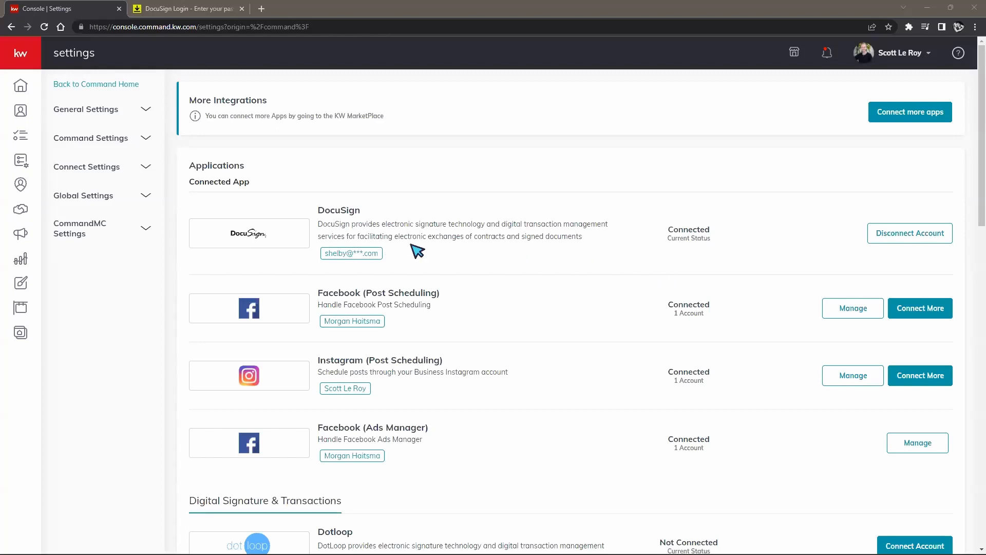
Step: Highlight the connected DocuSign account's e-mail address in the integrations settings
drag(325, 255, 396, 259)
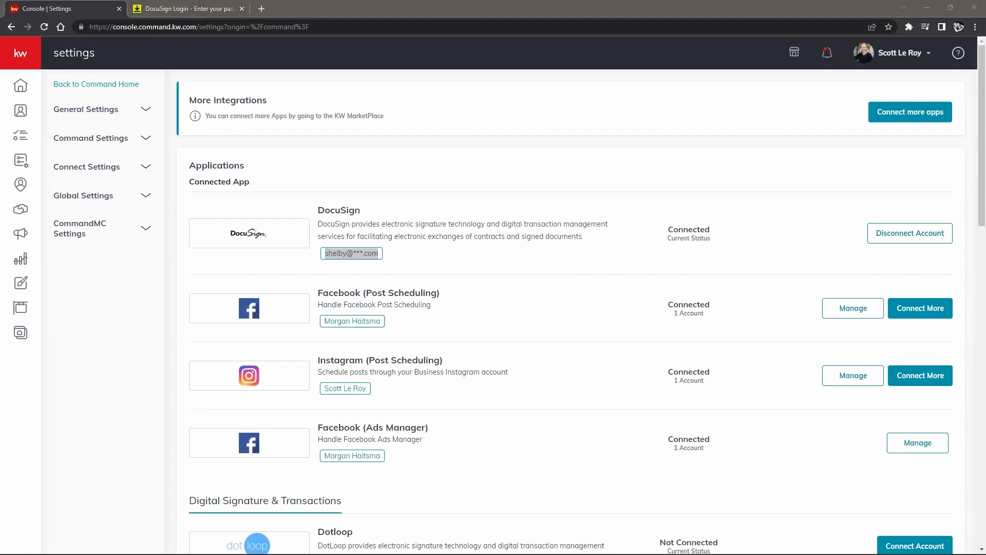
Step: Disconnect DocuSign, then reconnect via 'Log in here' with a different account e-mail
click(906, 243)
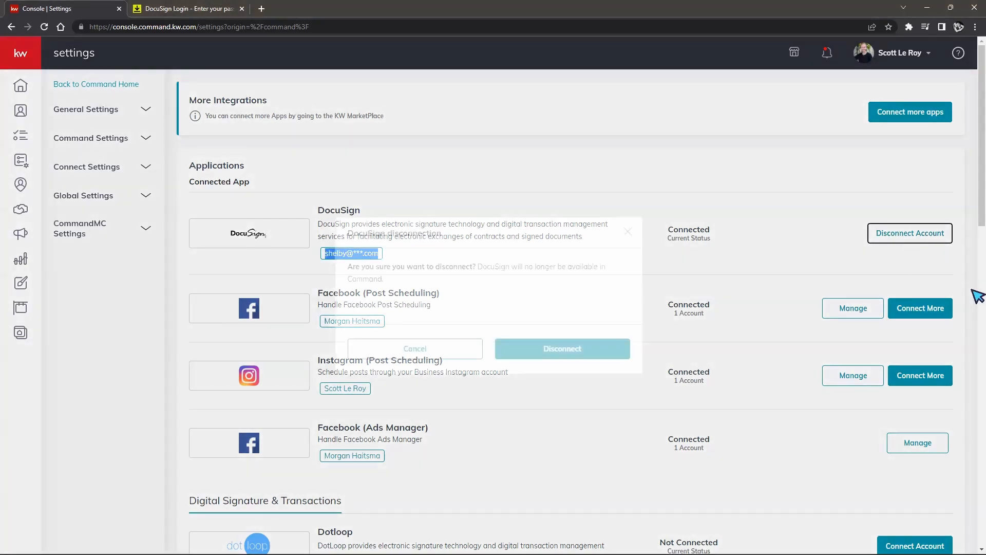
click(543, 400)
scroll(661, 379, down, 5)
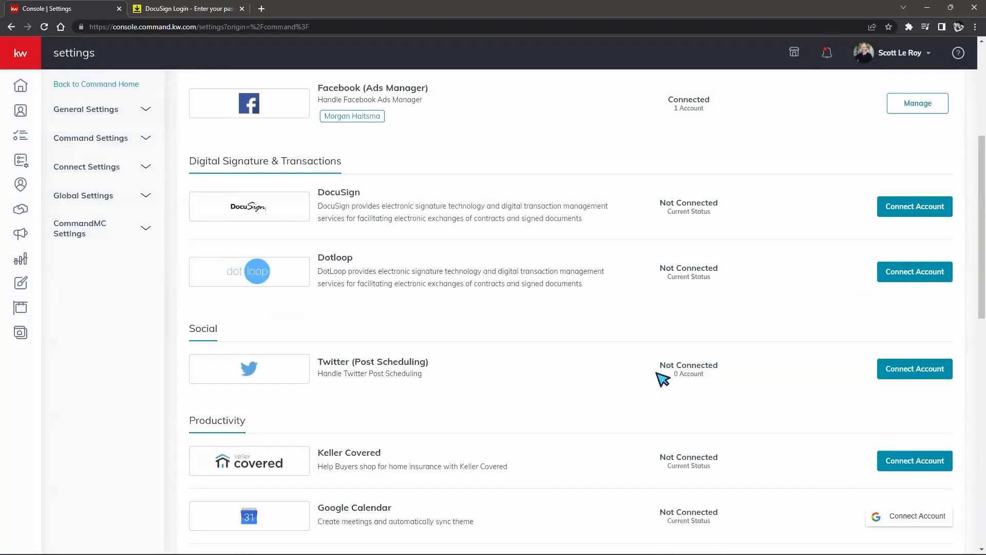
click(917, 211)
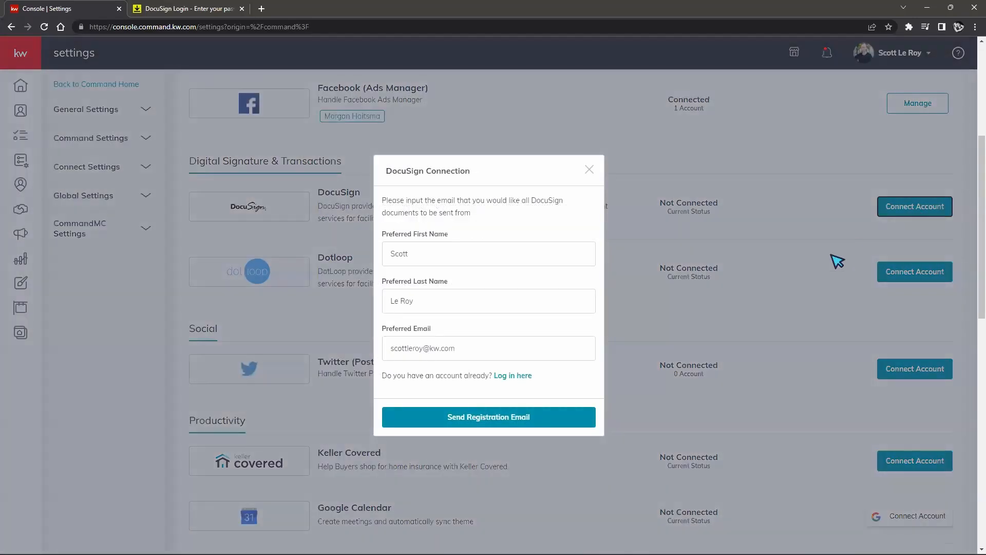
click(506, 375)
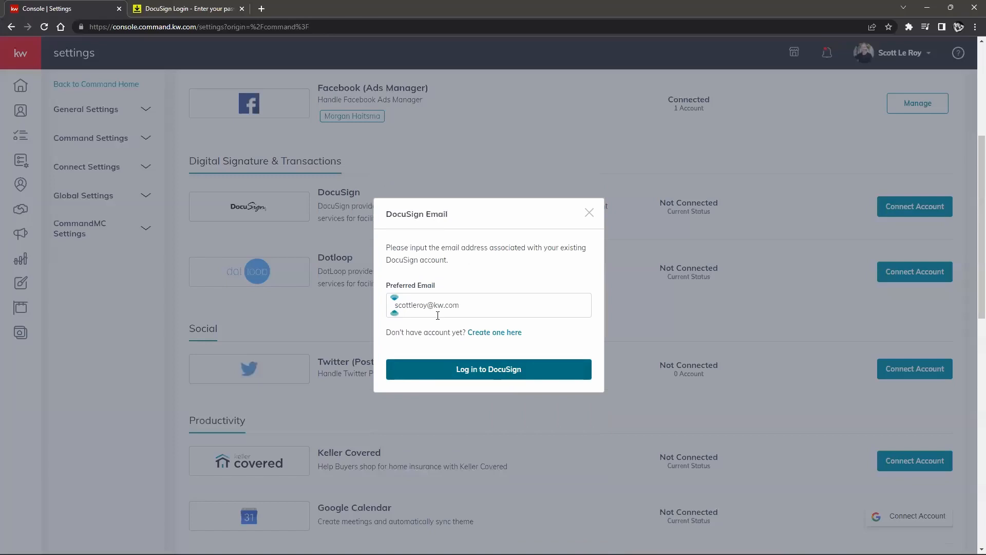
drag(426, 307, 350, 313)
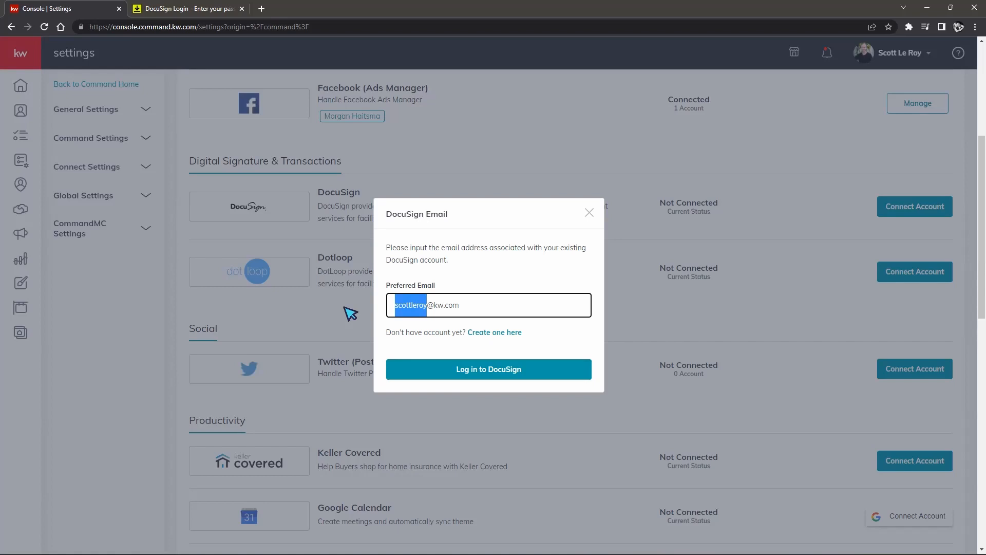
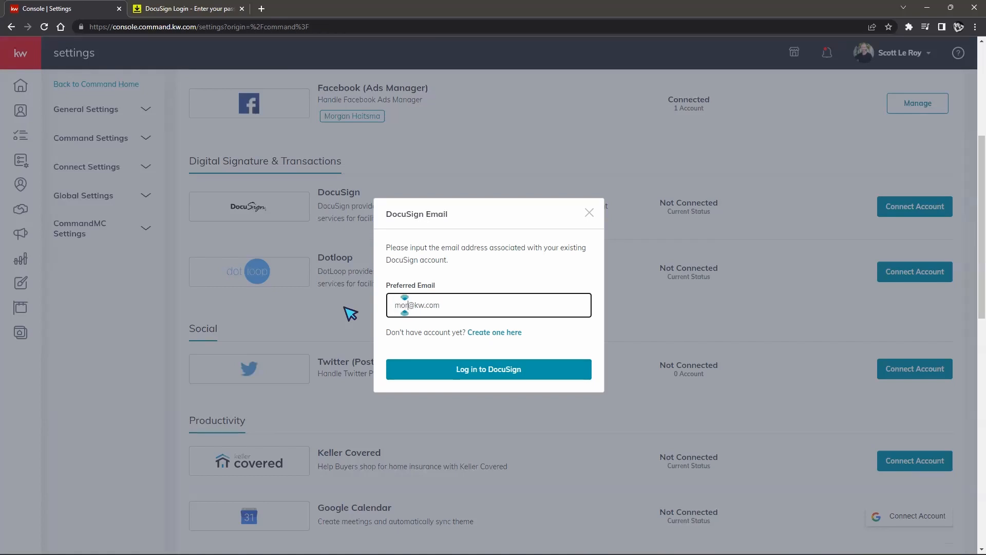
Step: Log in to DocuSign with the new e-mail and its password, then return to Connected Apps
click(445, 370)
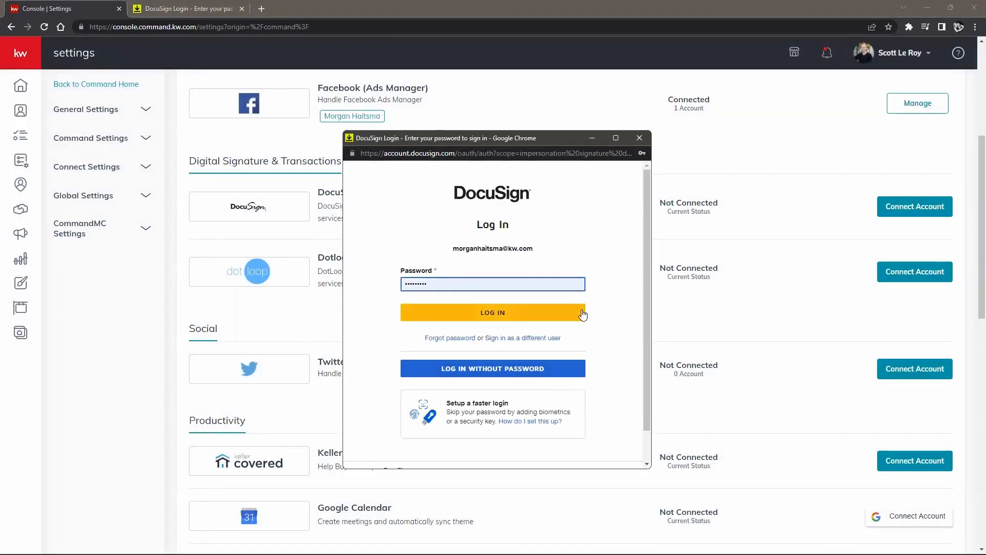
click(579, 314)
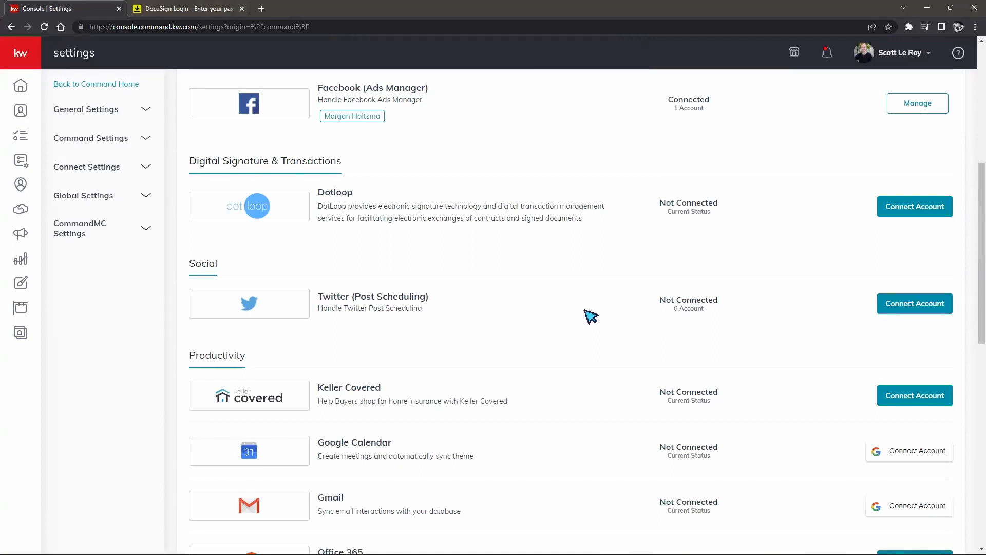
scroll(590, 318, up, 5)
scroll(591, 326, up, 2)
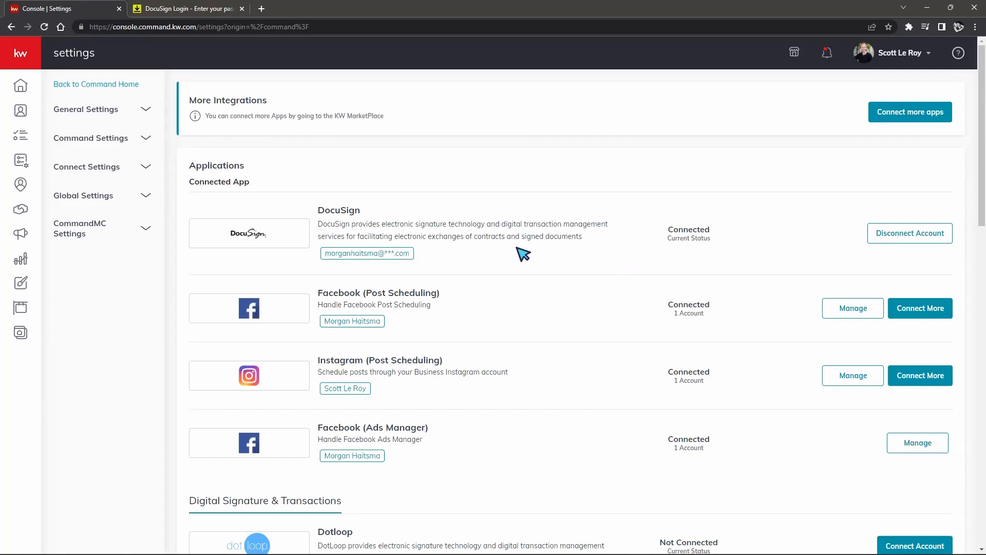
Step: Open Opportunities on the agent's personal tab and show Buyers in the Cultivate stage
click(18, 56)
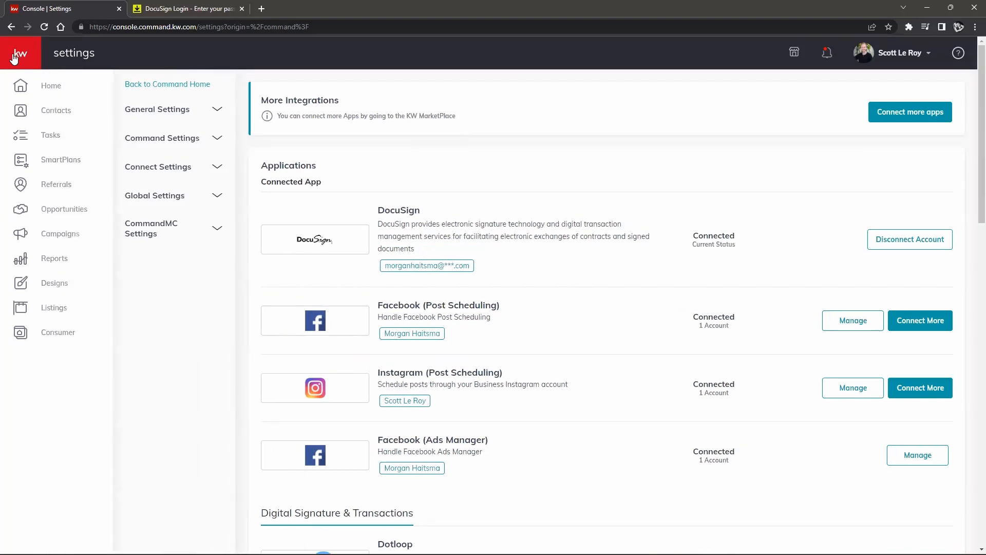
click(68, 217)
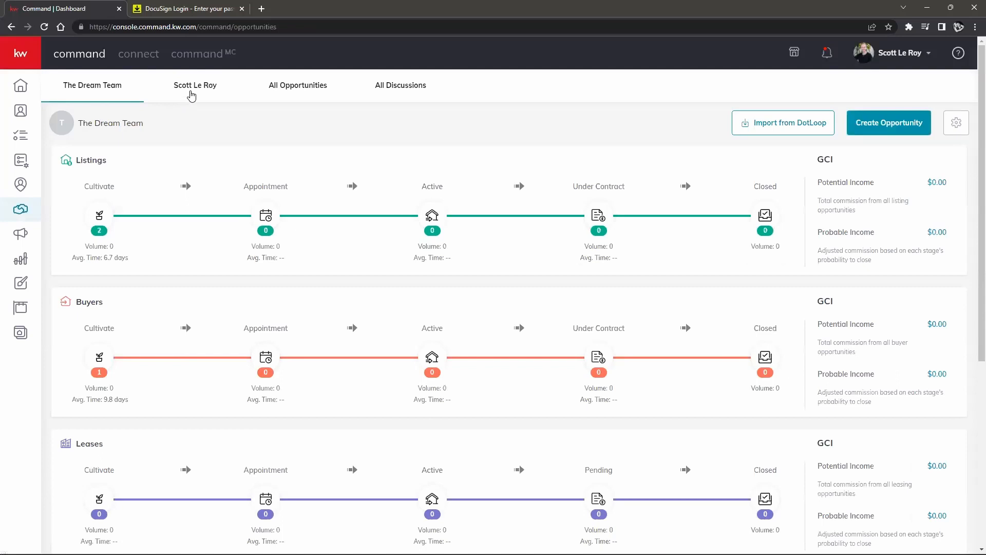
click(189, 92)
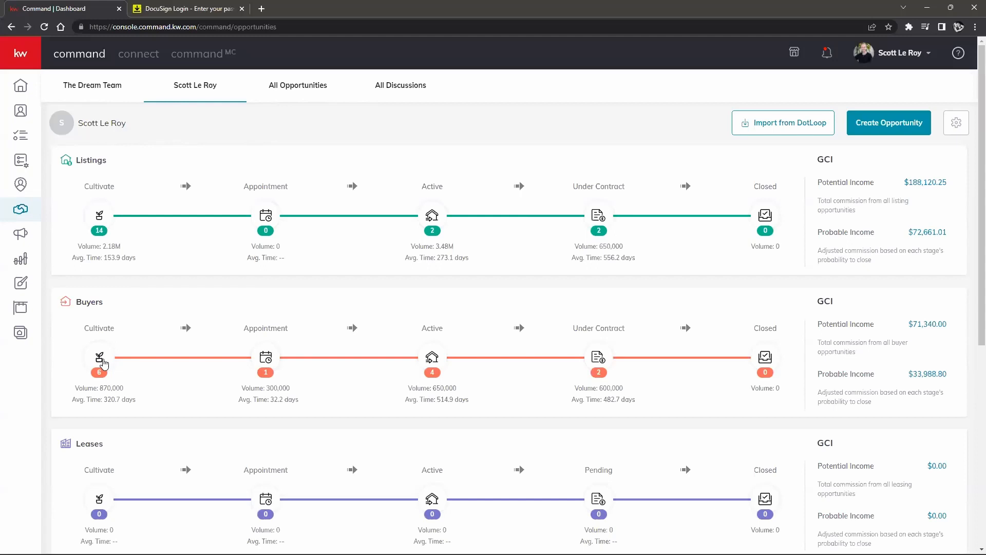
click(102, 361)
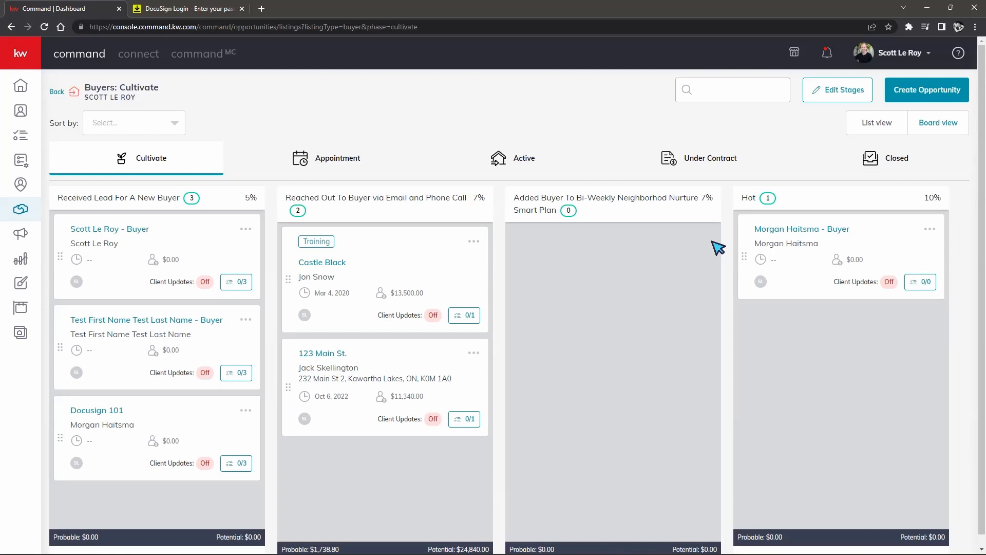
Step: Open the Docusign 101 buyer opportunity and show its Documents checklist
click(927, 90)
click(627, 62)
click(113, 411)
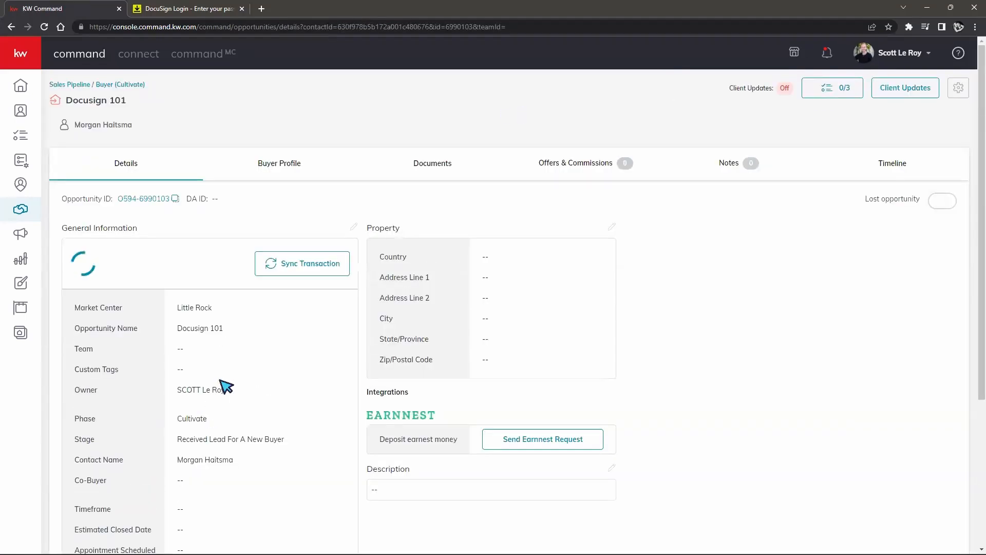
click(433, 170)
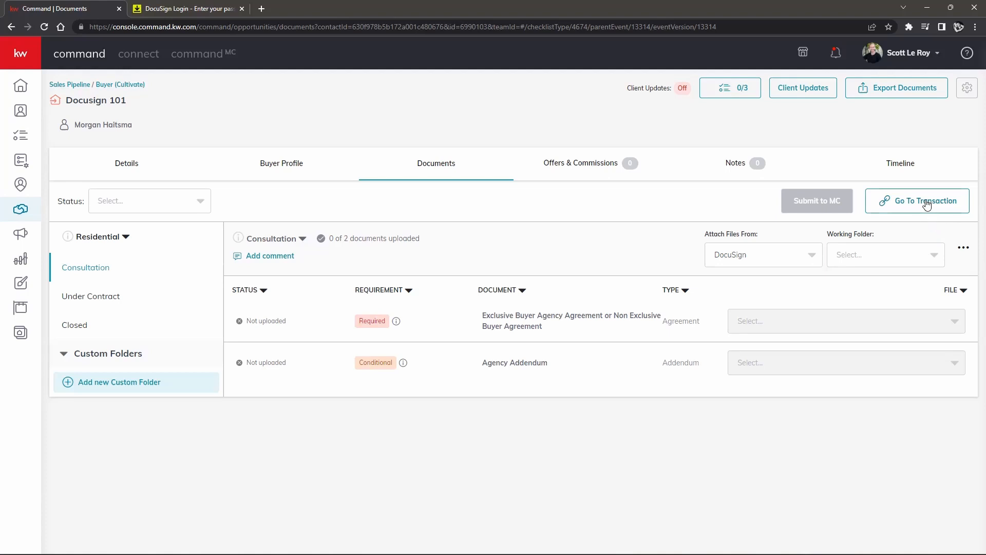
Step: Open and close the account menu twice from the Docusign 101 Documents page
click(909, 54)
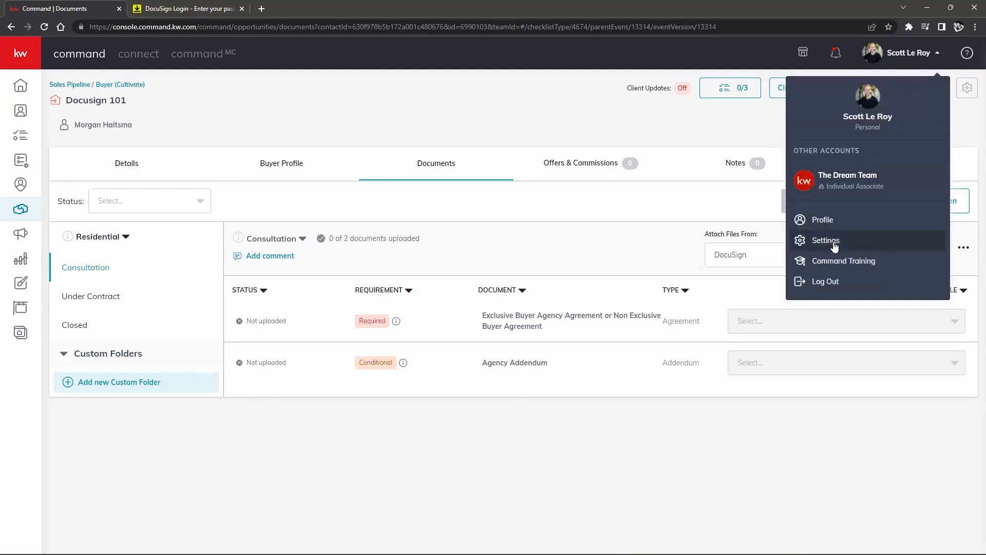
click(725, 282)
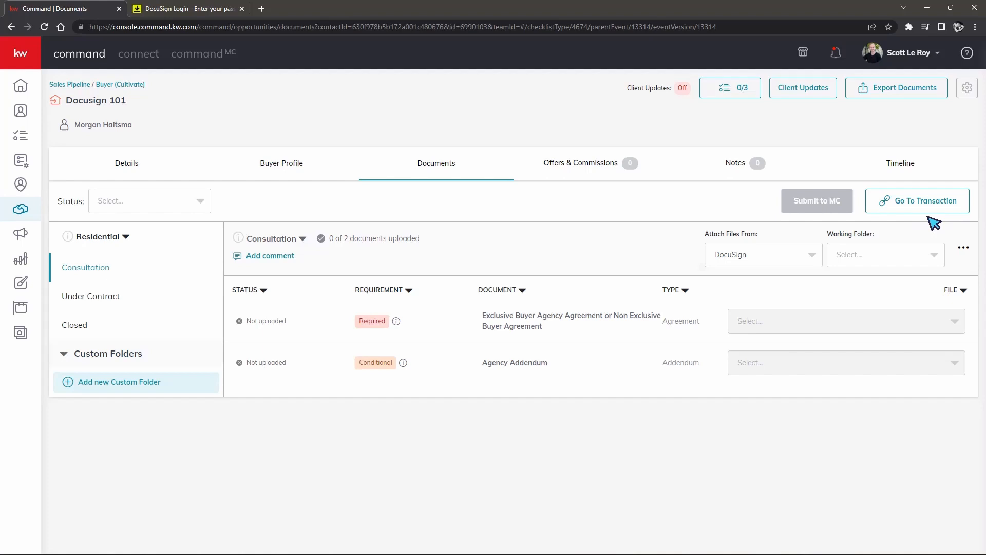
click(907, 57)
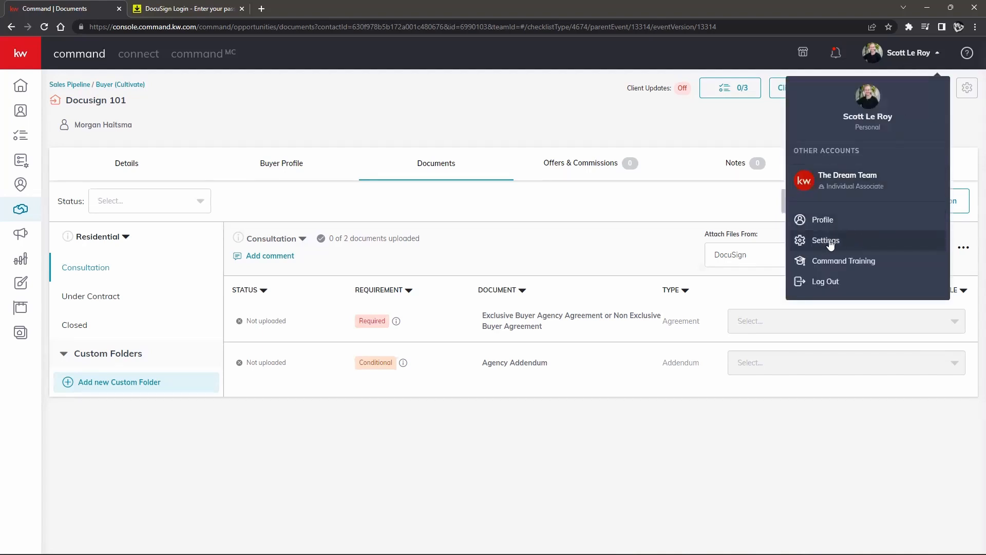
click(695, 242)
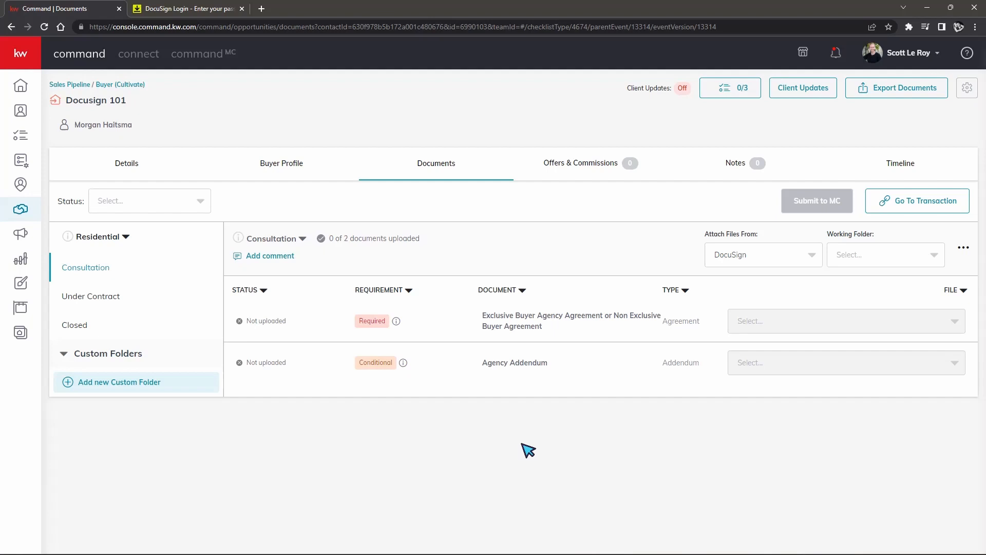
Step: Go to the linked Docusign 101 room in DocuSign Rooms and choose ADD > DocuSign Forms
click(910, 211)
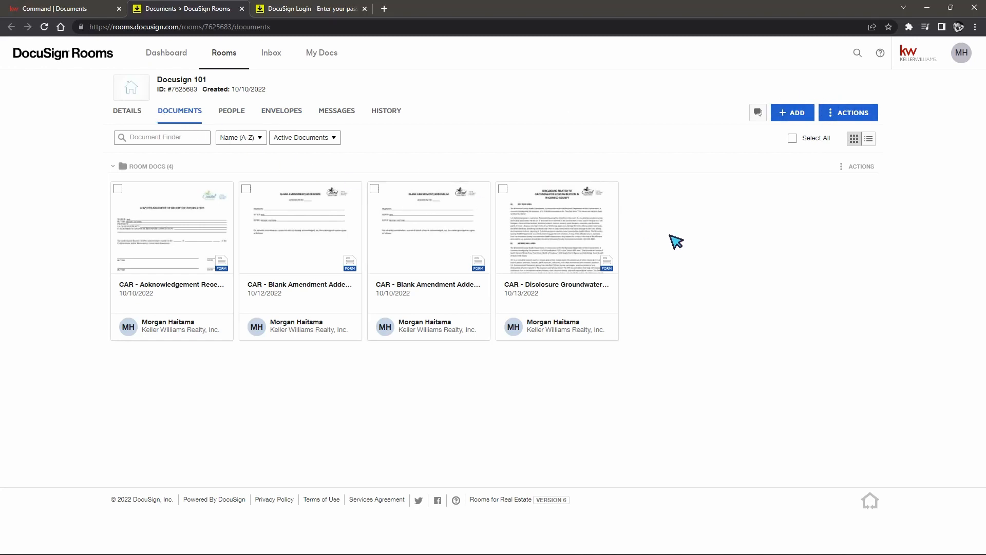
click(785, 117)
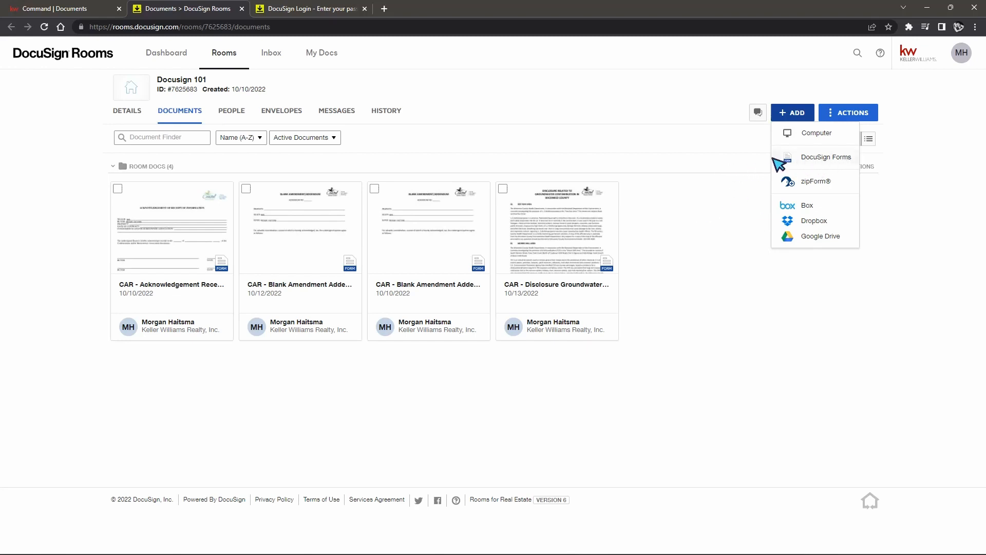
click(836, 161)
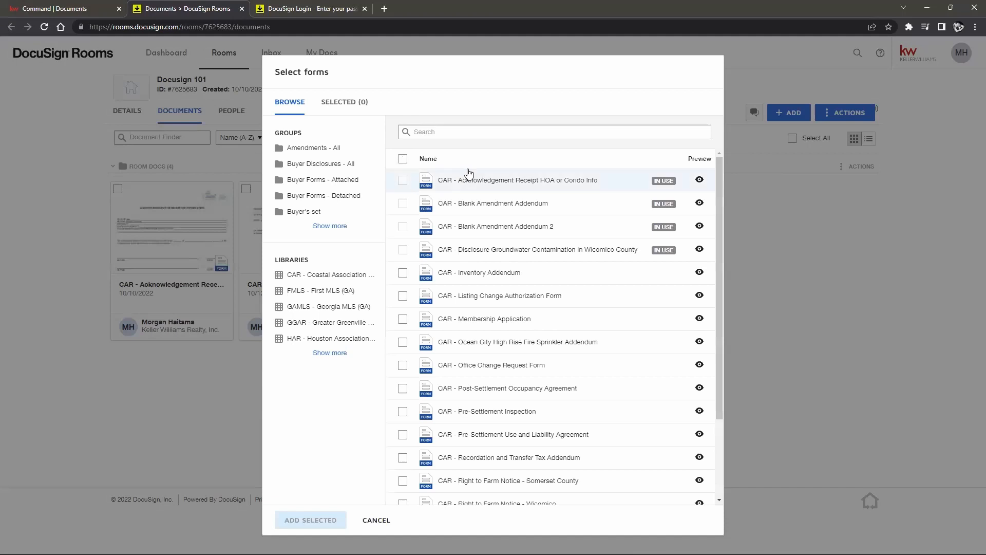
Step: Expand Show more under both Libraries and Groups in the Select forms dialog
scroll(491, 218, down, 2)
scroll(494, 221, up, 2)
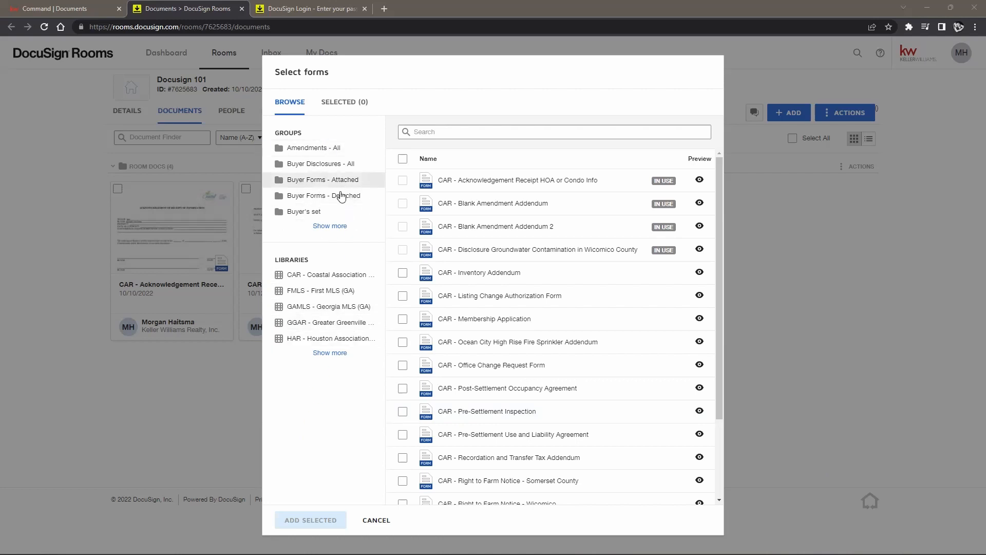
click(315, 354)
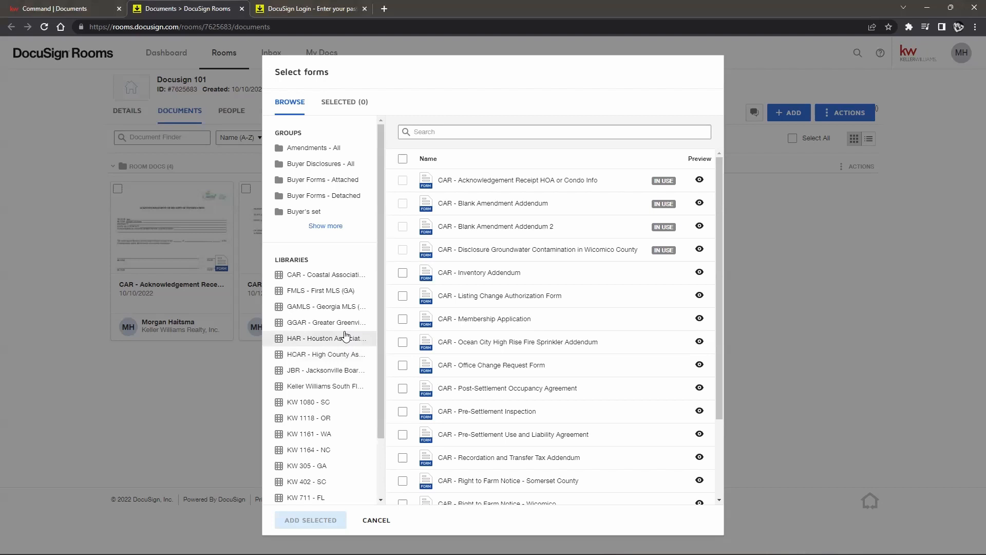
click(326, 226)
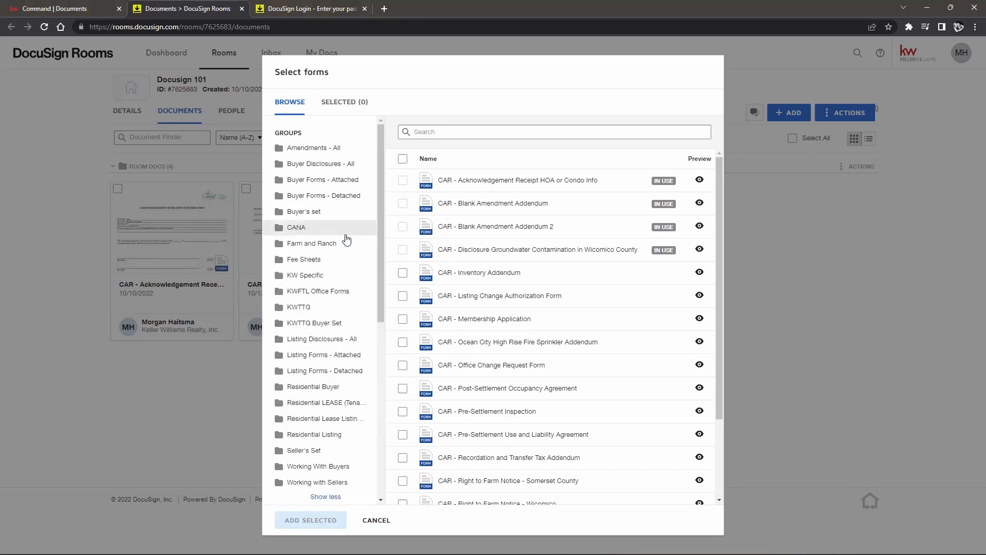
Step: Browse the FMLS, CAR coastal association and Keller Williams South Florida form libraries
scroll(347, 241, down, 4)
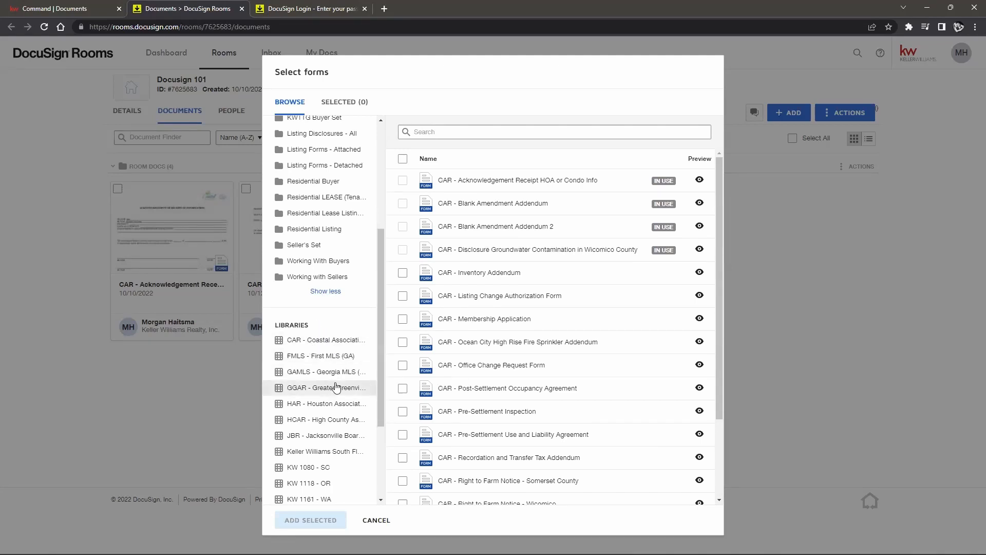
click(308, 357)
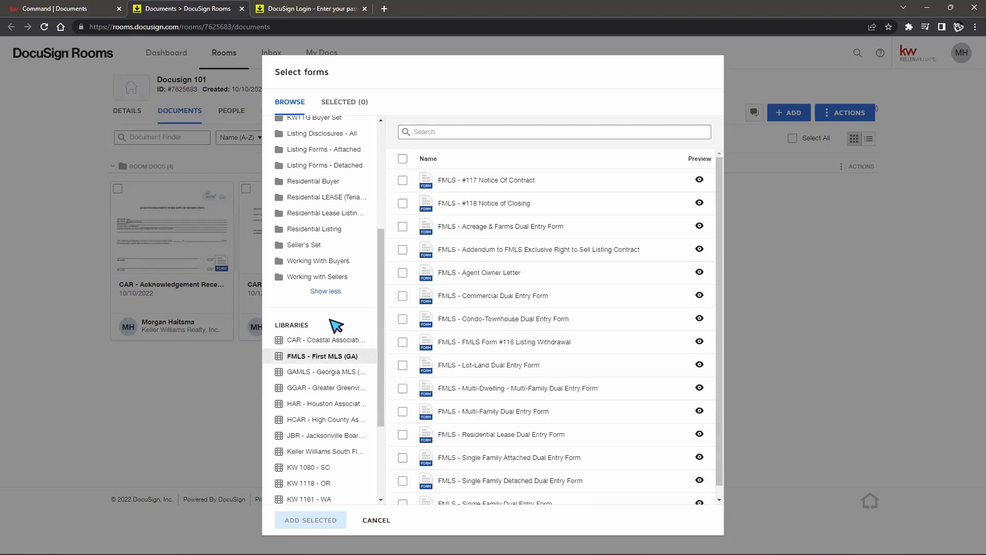
click(345, 339)
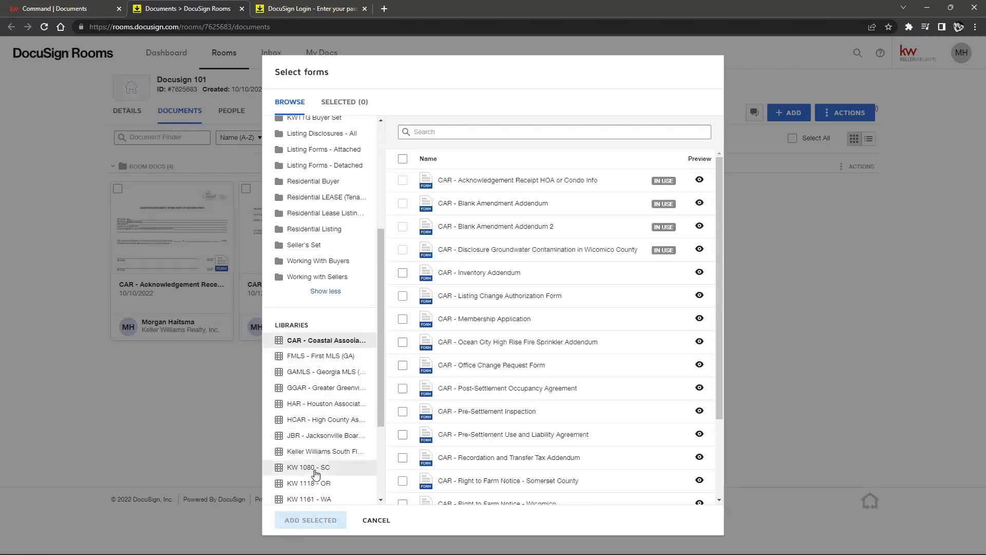
click(329, 451)
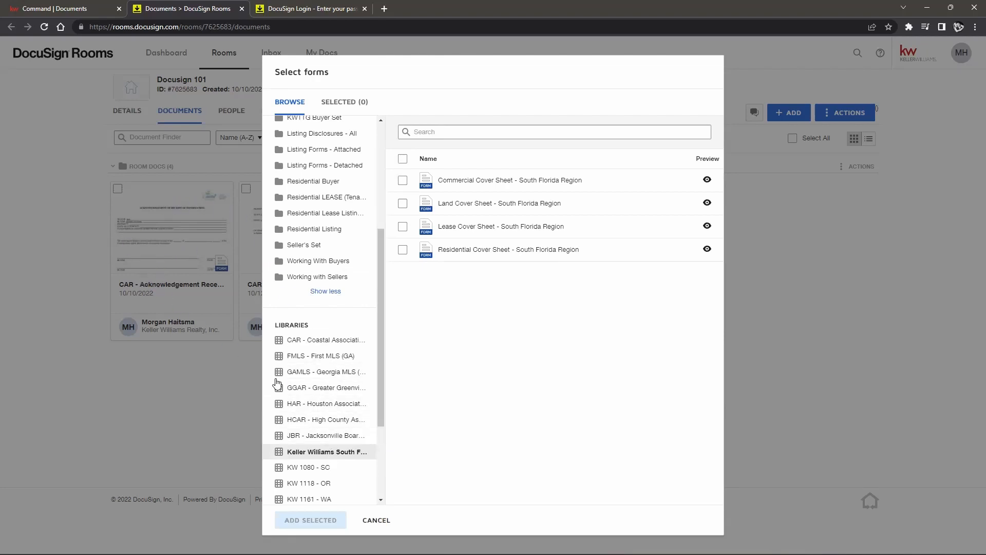
click(328, 342)
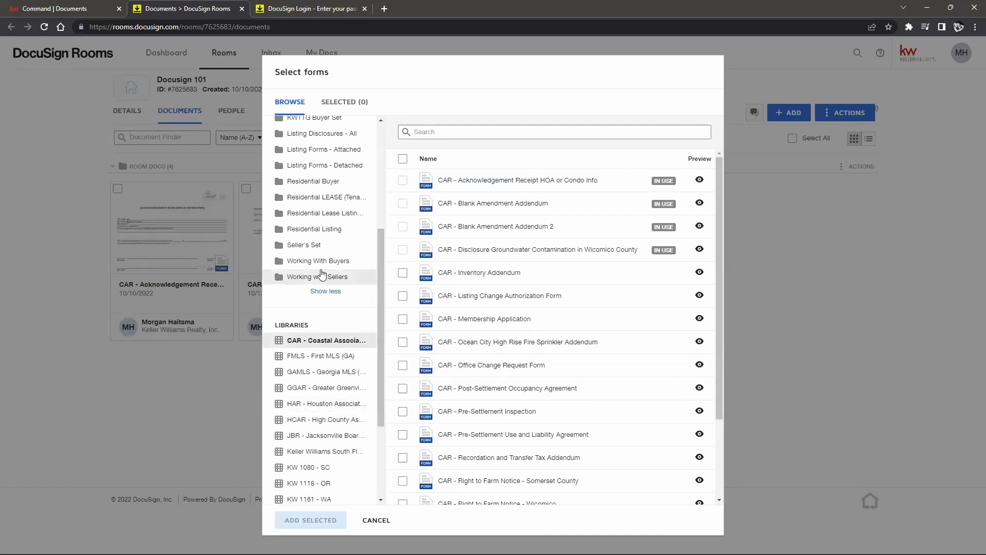
Step: Check the KW Specific and Buyer's set groups, then close the form picker without adding forms
scroll(321, 241, up, 4)
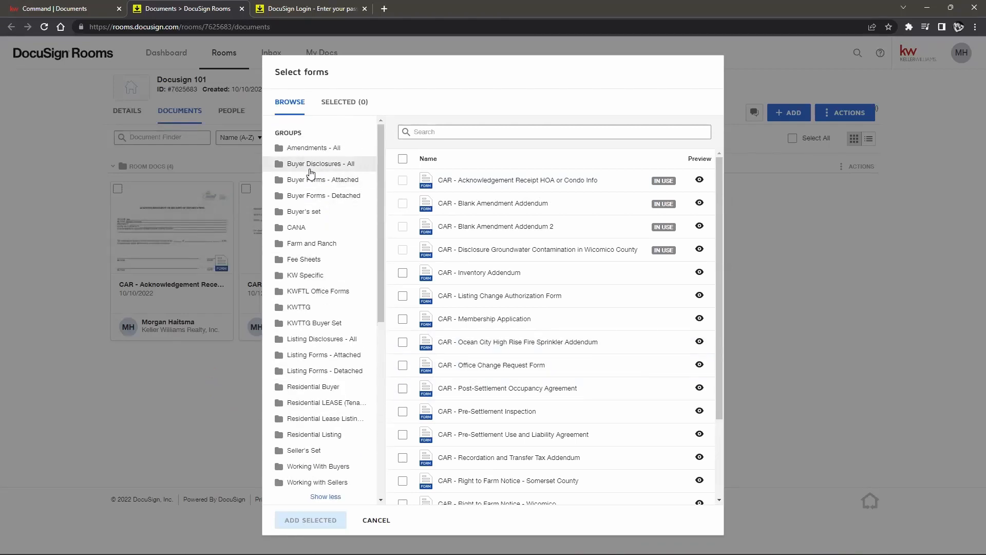
click(310, 276)
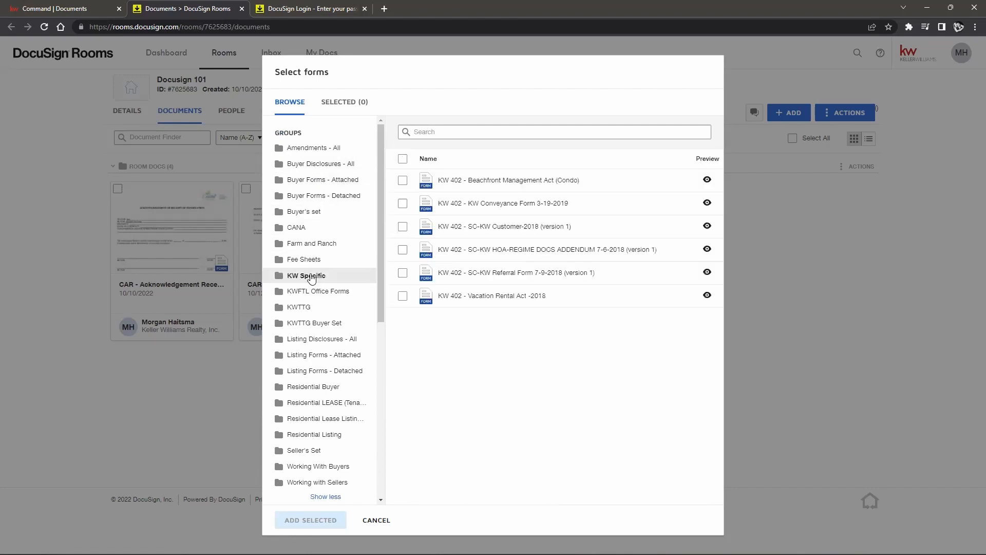
click(299, 217)
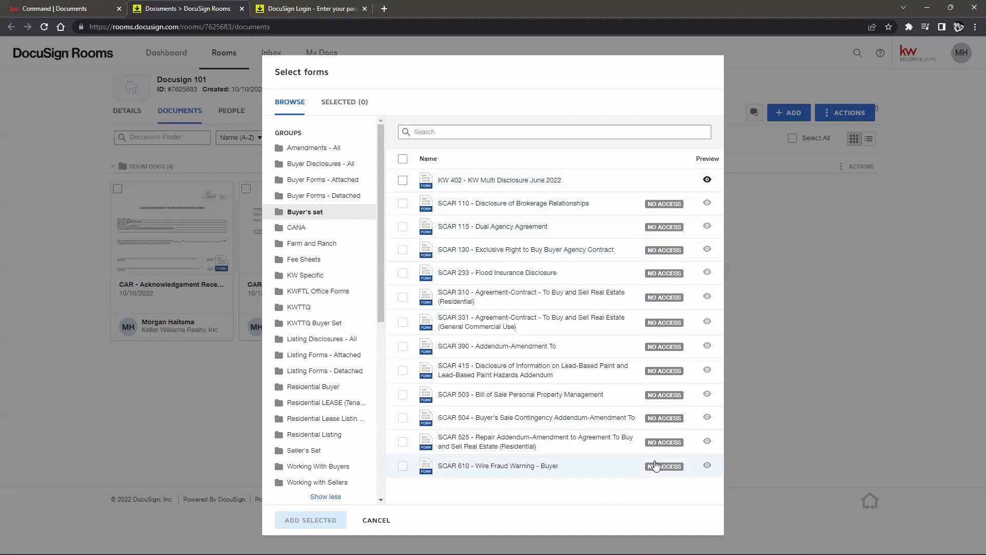
click(846, 398)
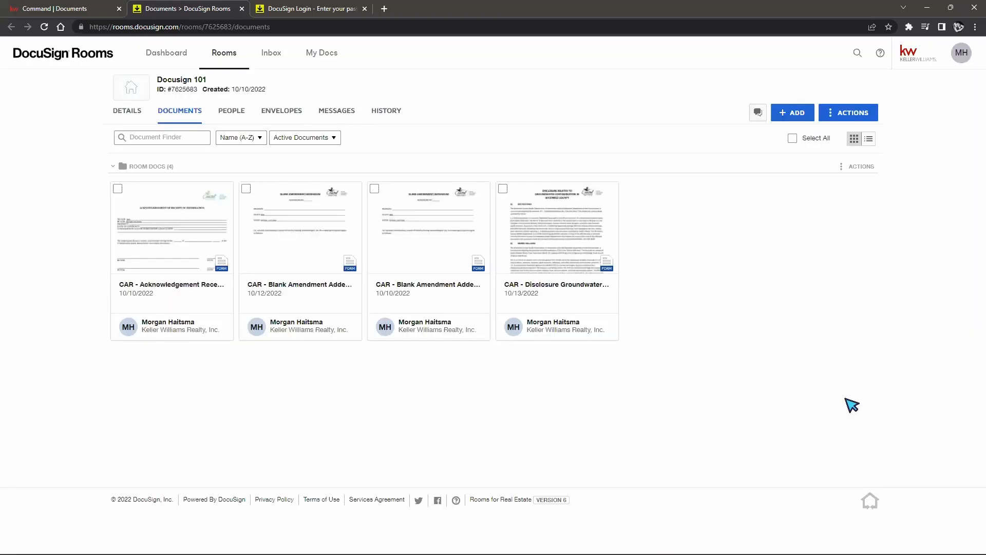
Step: Go to the Integrations page under the MH avatar's Preferences
click(959, 58)
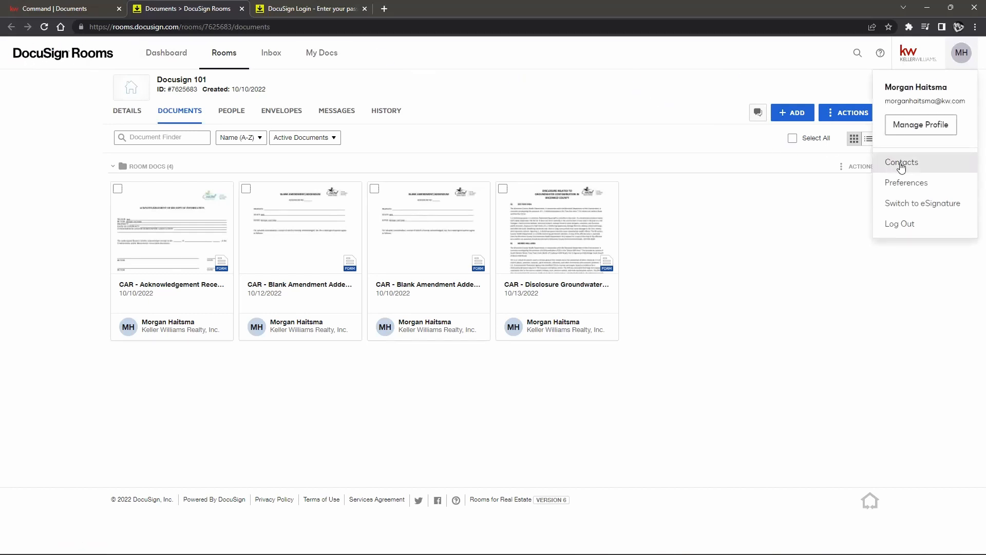
click(915, 191)
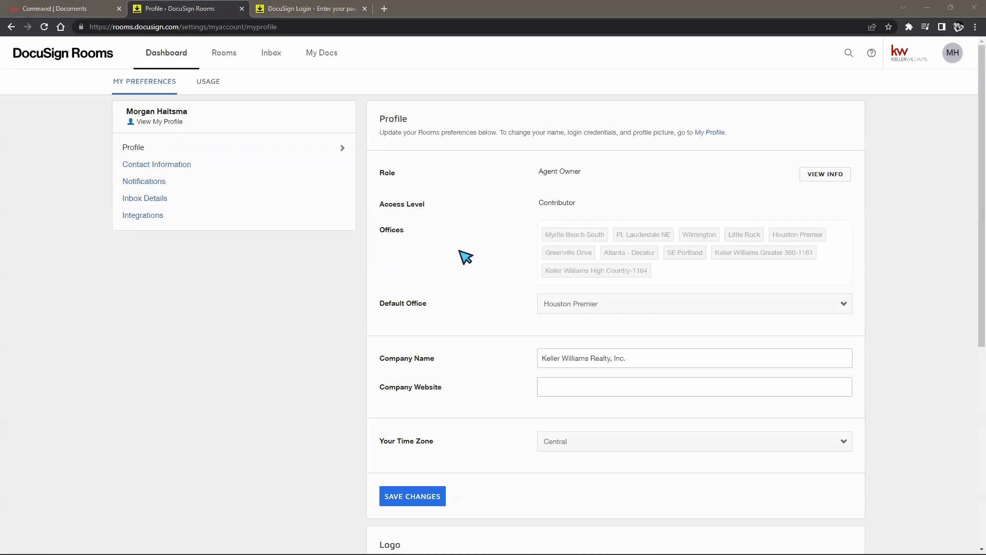
click(147, 221)
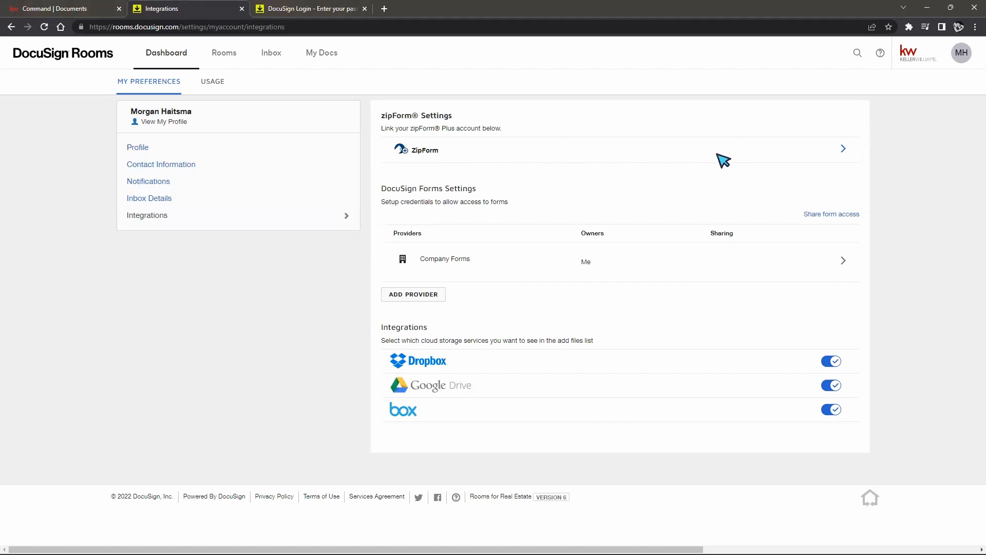
click(845, 154)
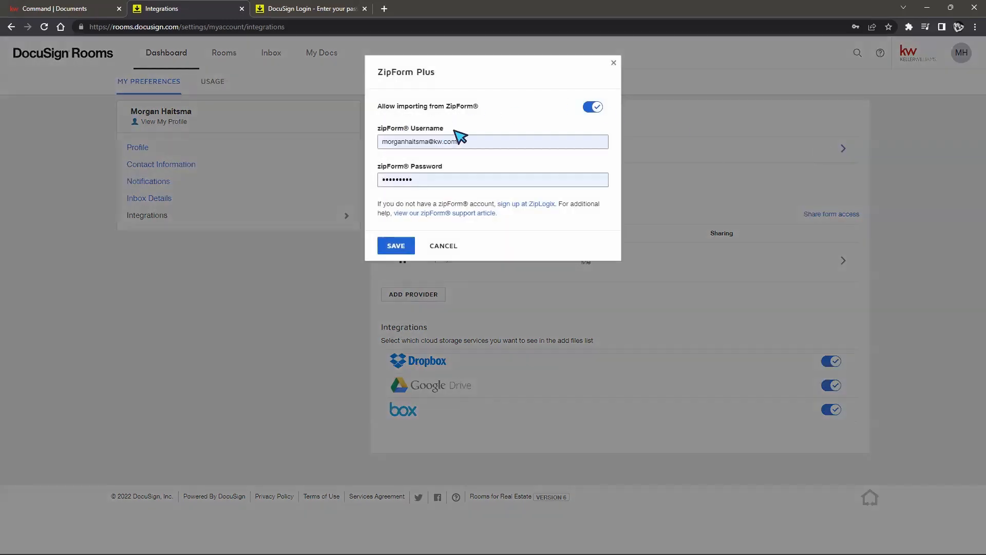
click(414, 245)
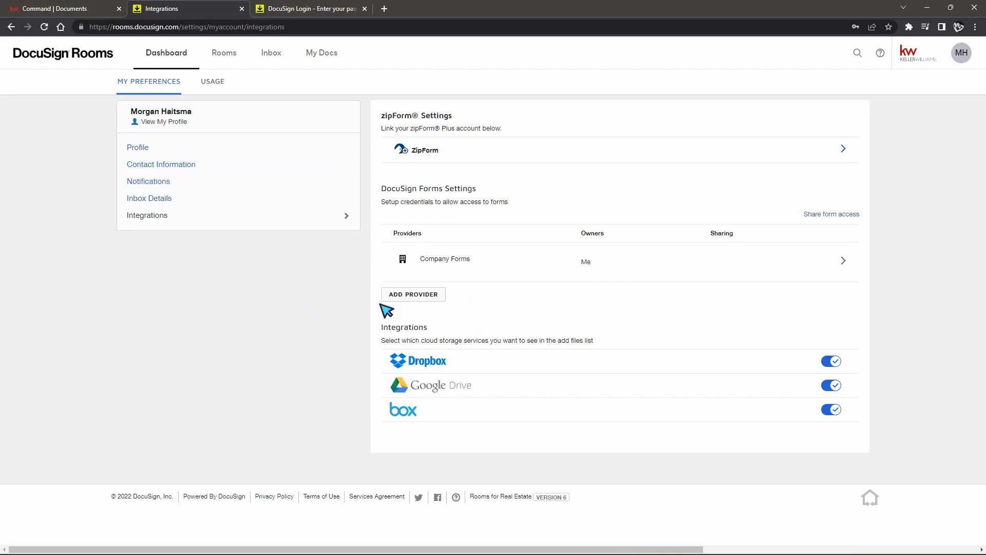
click(411, 297)
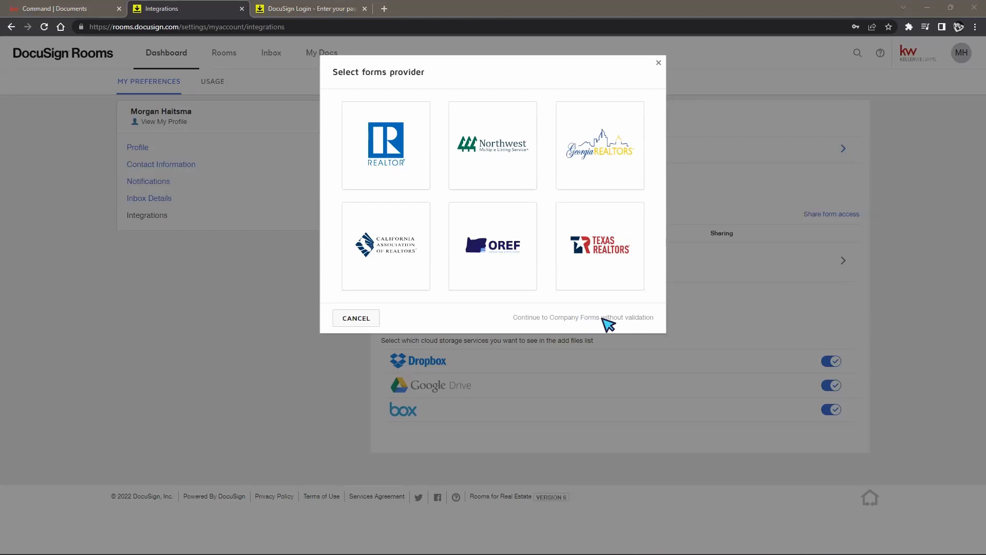
click(606, 318)
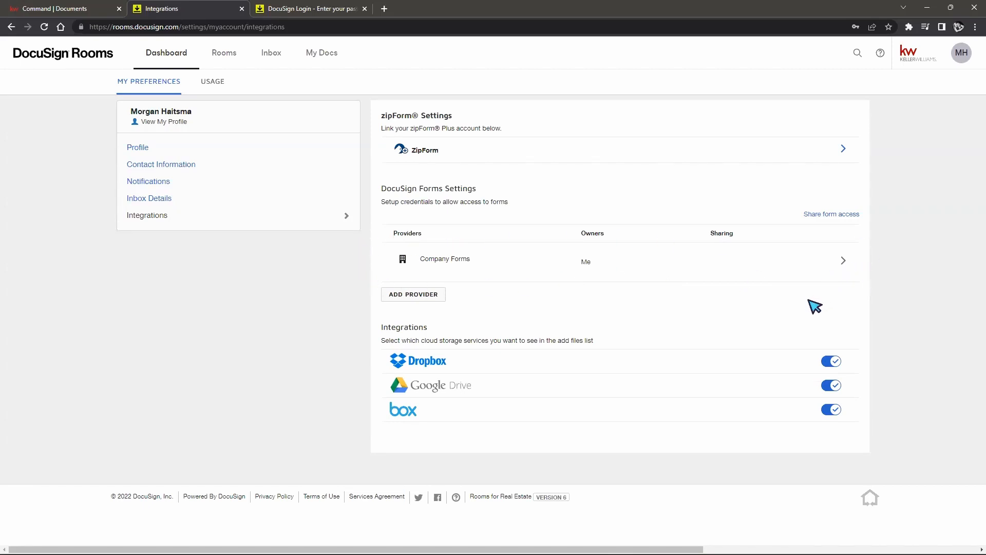
Step: Add a new forms provider and pick the REALTOR tile to bring up NAR validation
click(423, 296)
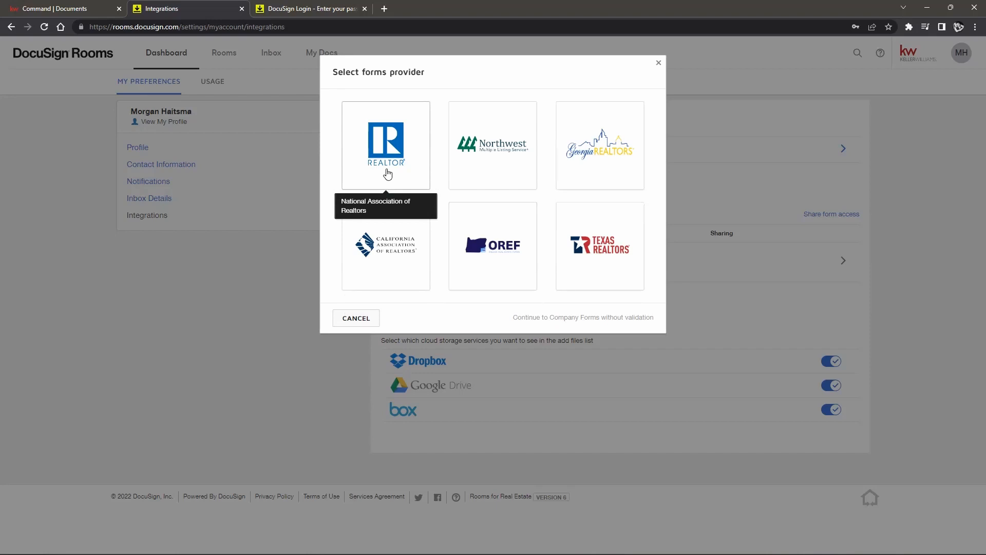
click(388, 175)
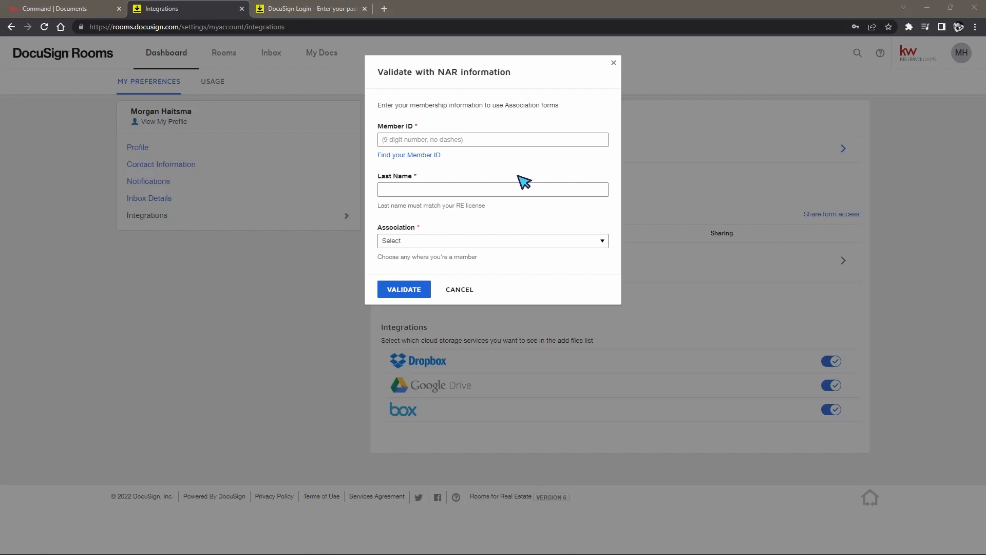
Step: Select TENNESSEE ASSOCIATION OF REALTORS® as the association, then cancel the NAR validation
click(489, 241)
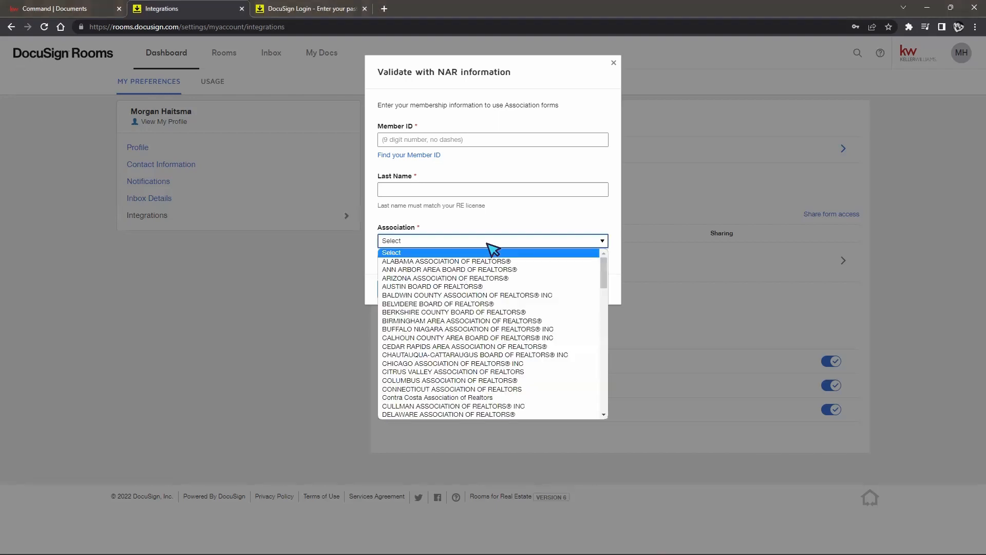
scroll(513, 282, down, 5)
scroll(526, 285, down, 10)
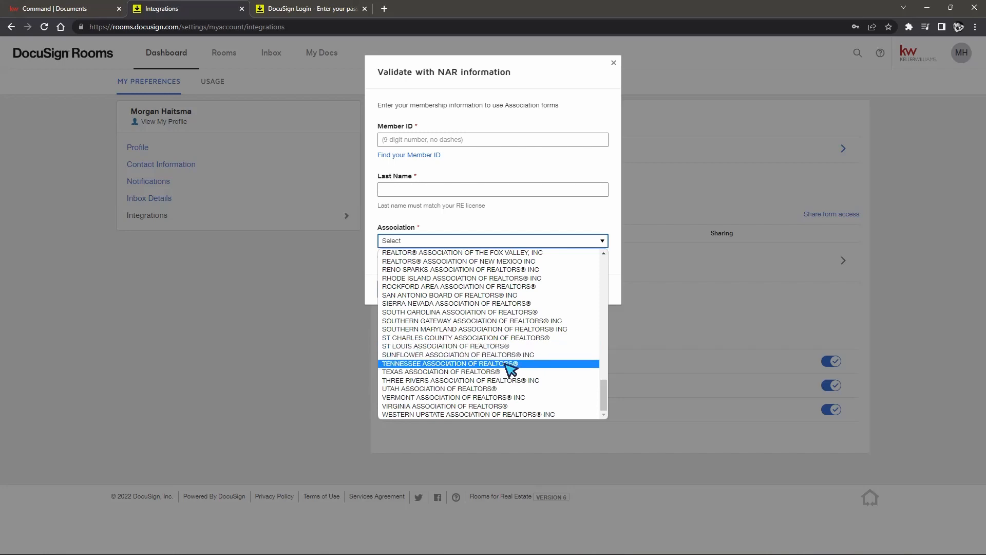
click(415, 363)
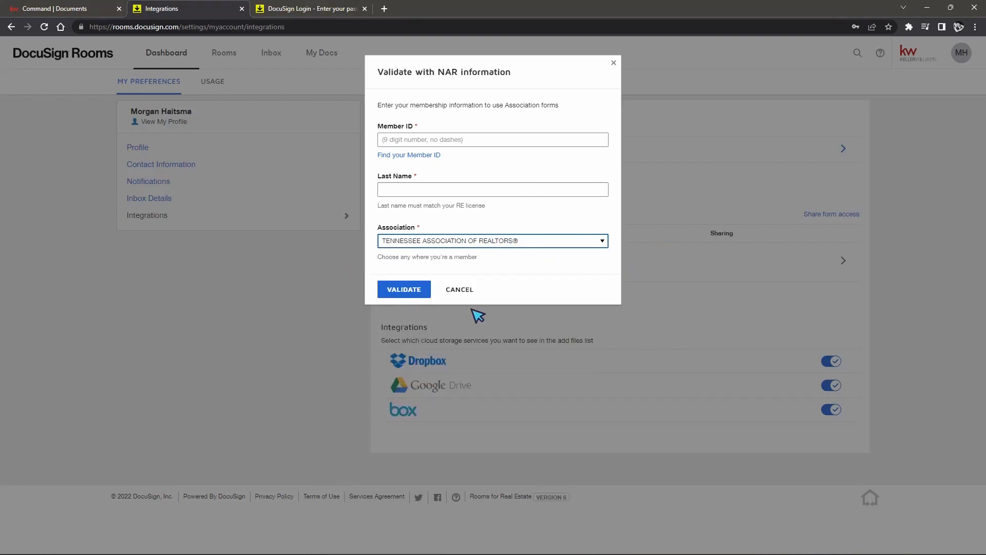
click(459, 291)
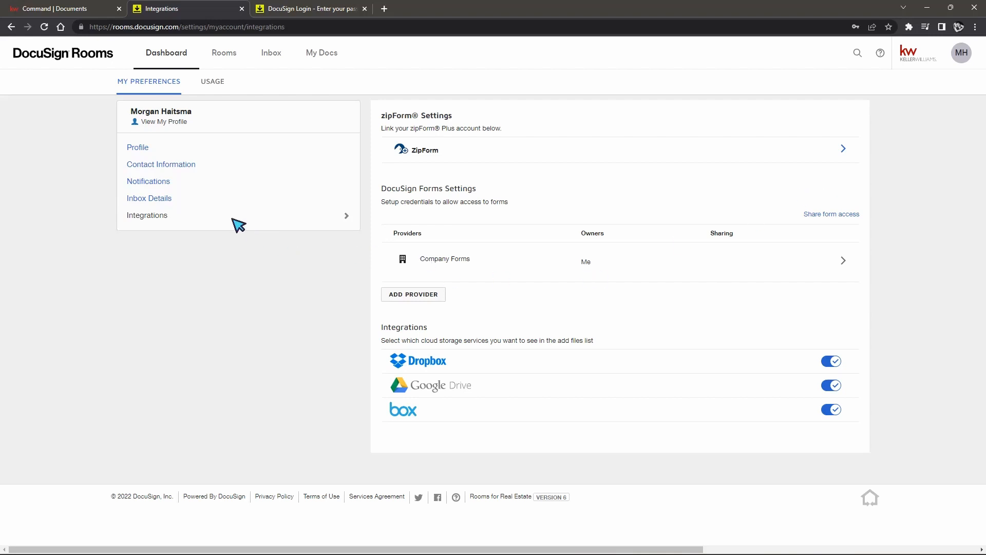
Step: Return to the Rooms Dashboard using the DocuSign Rooms logo
click(54, 56)
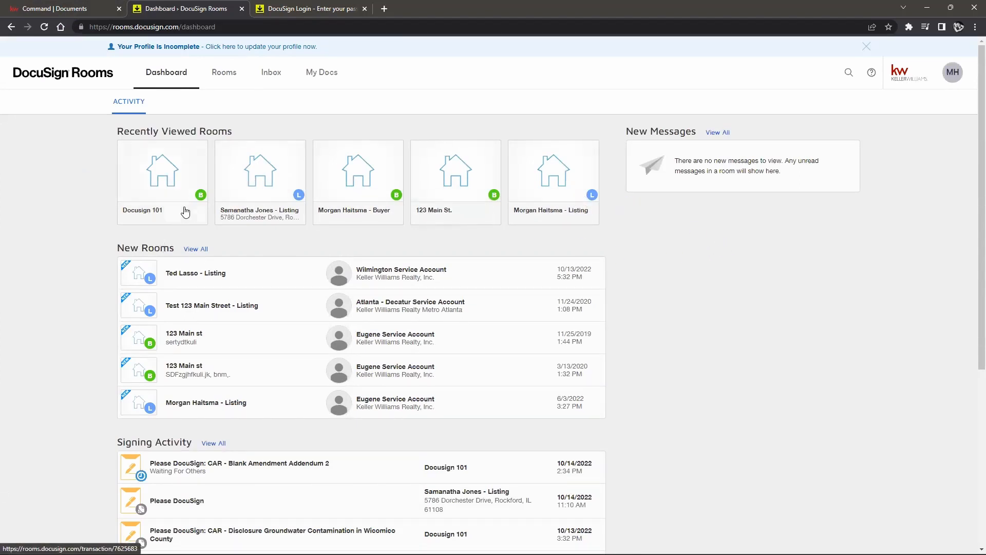
Step: Switch from Rooms to eSignature and log in with the saved password
click(957, 78)
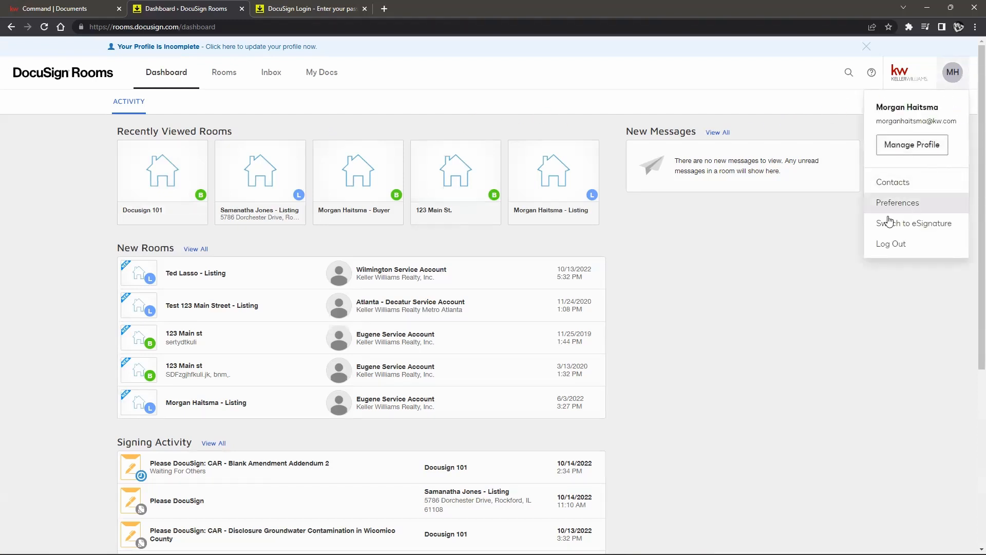
click(916, 225)
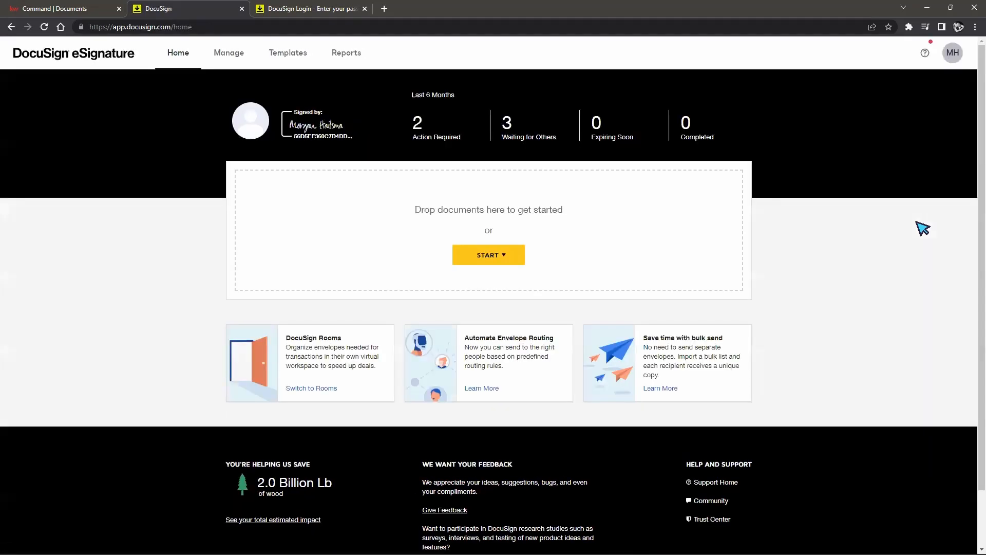
click(293, 9)
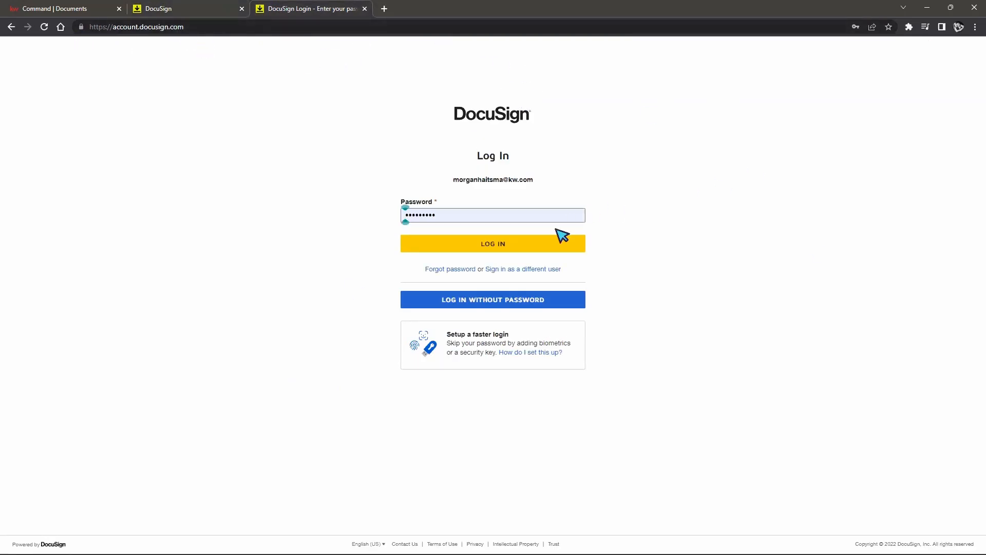
click(546, 245)
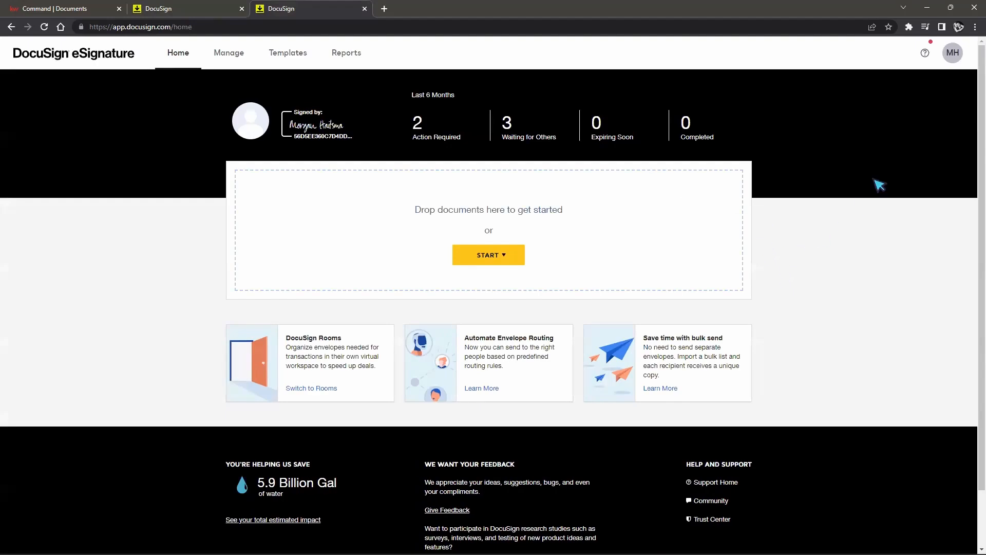
click(953, 54)
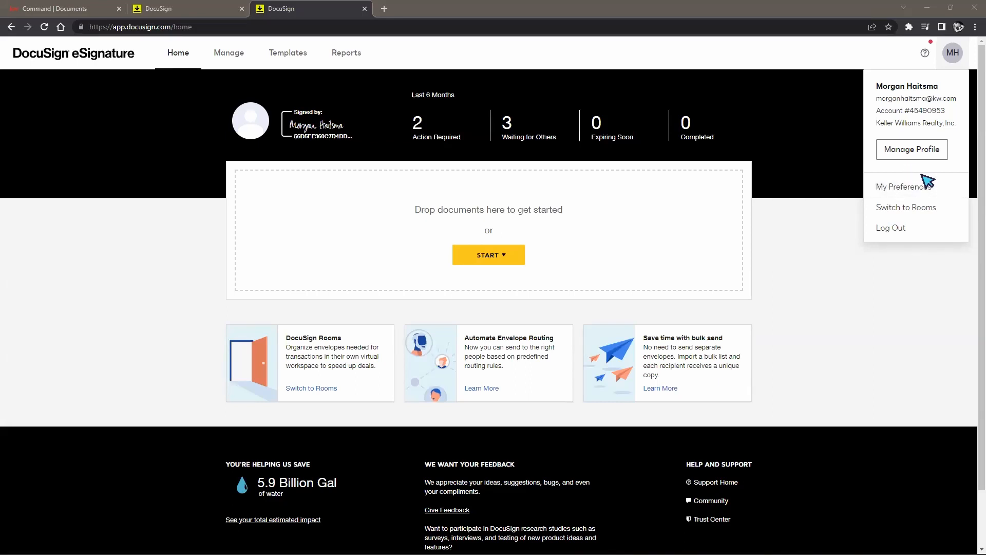
Step: Open My Preferences and go to the Document Sources settings
click(899, 187)
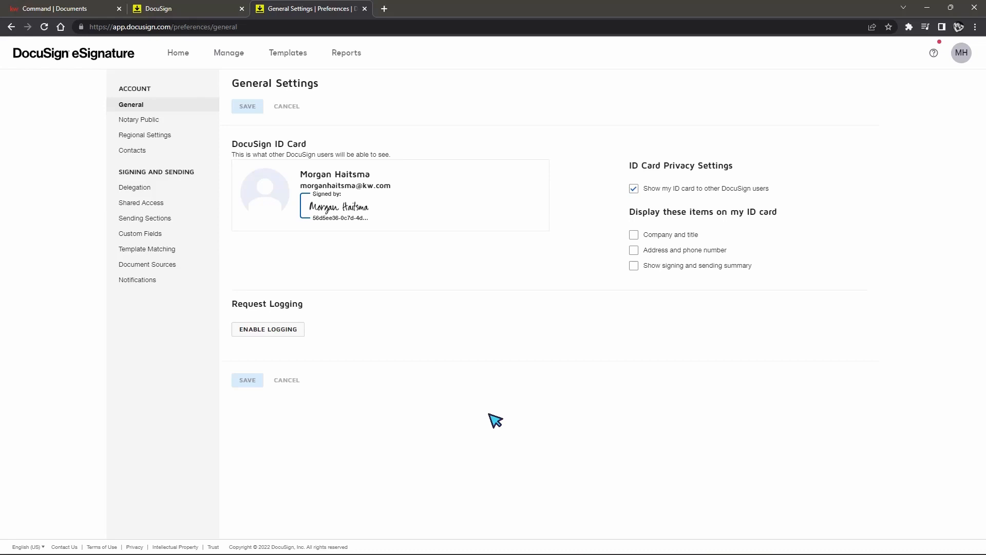
click(142, 267)
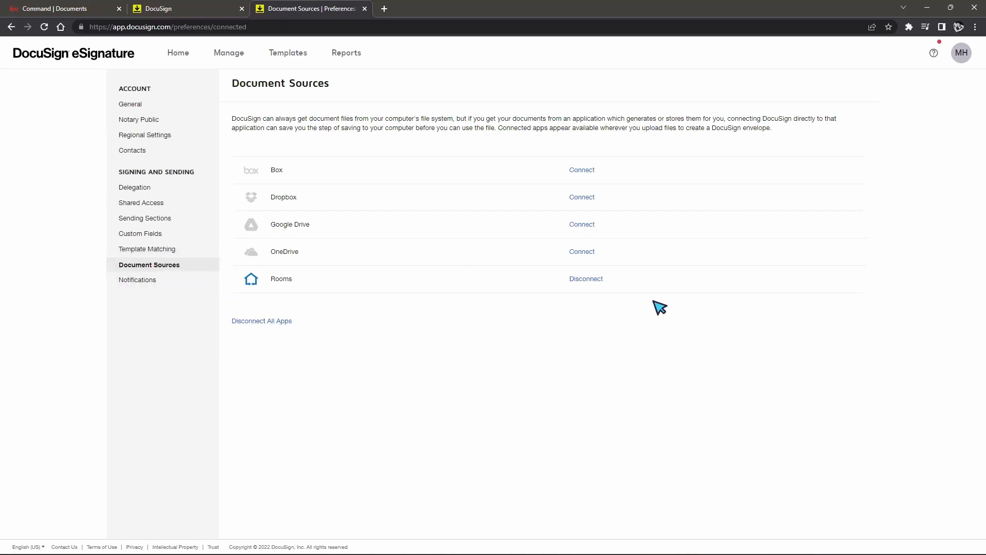
Step: Disconnect Rooms as a document source, then reconnect it by logging in through the popup
click(586, 280)
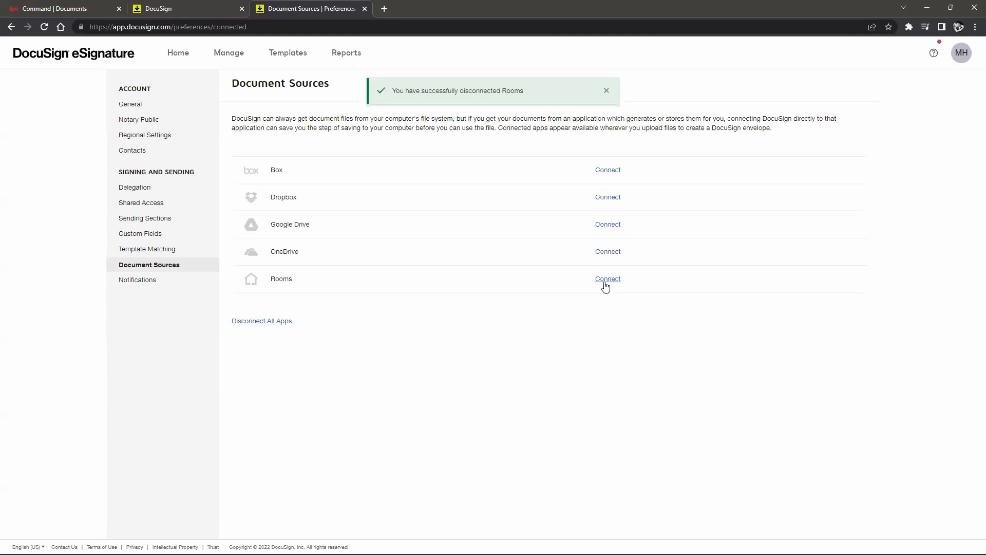
click(607, 278)
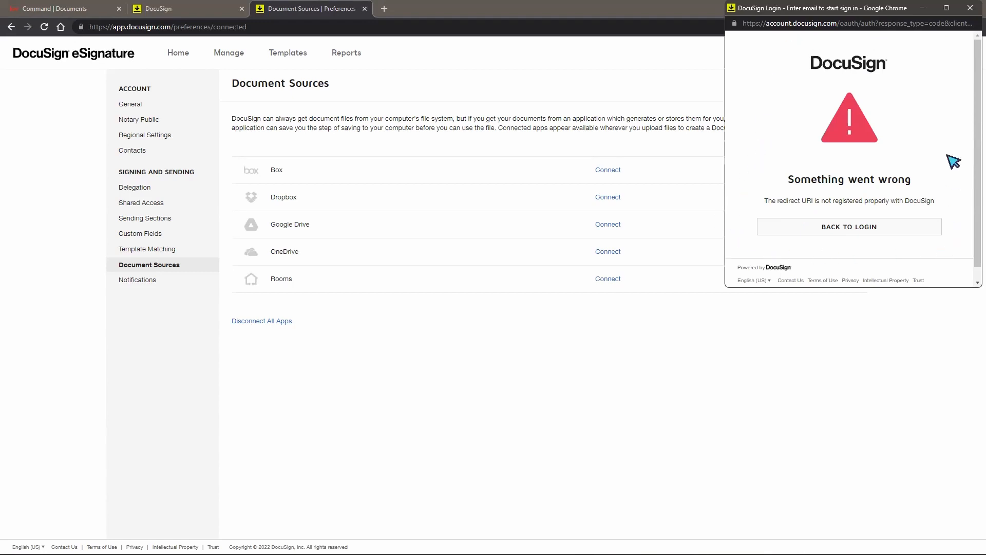
click(840, 229)
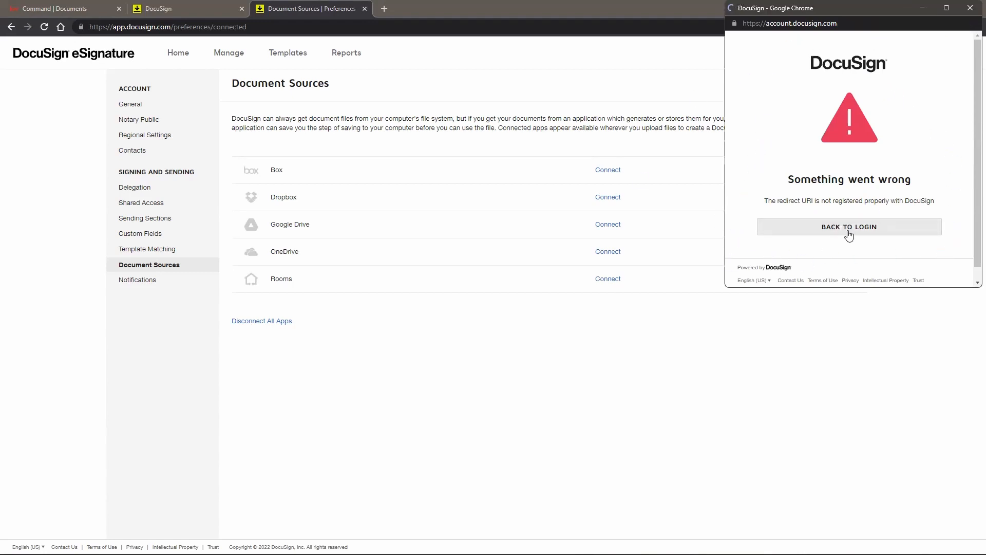
click(836, 183)
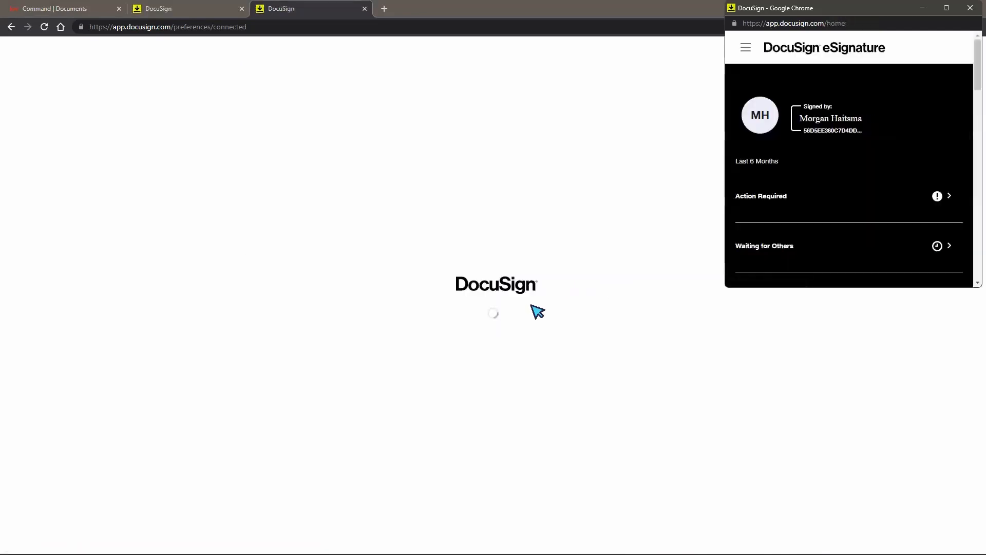
click(971, 8)
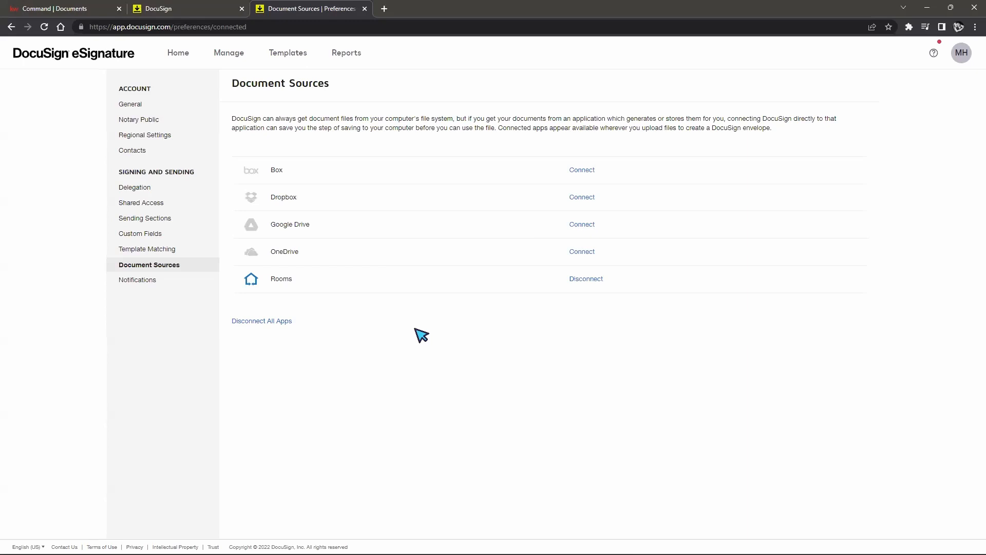
Step: Go to Home, hop over to DocuSign Rooms, then switch back to eSignature
click(173, 55)
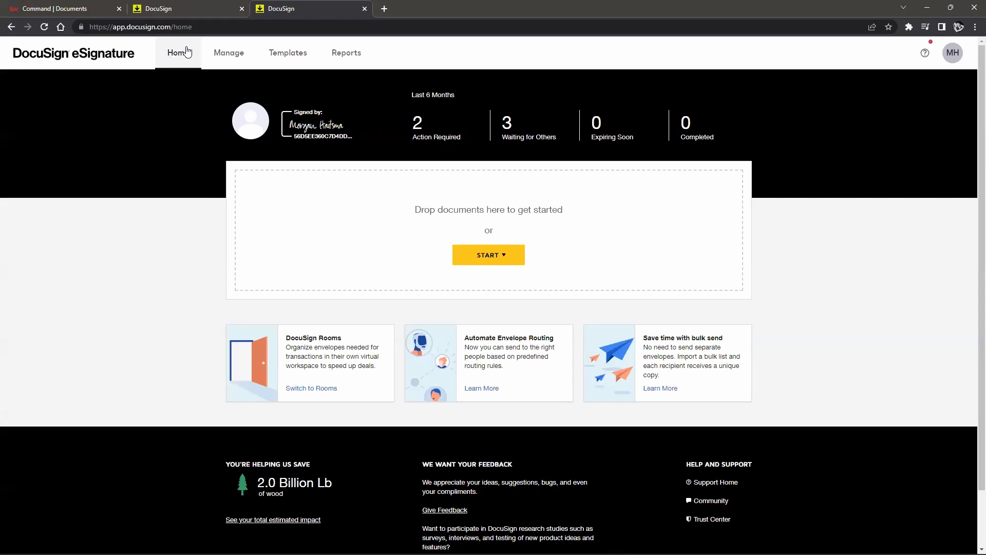
click(954, 60)
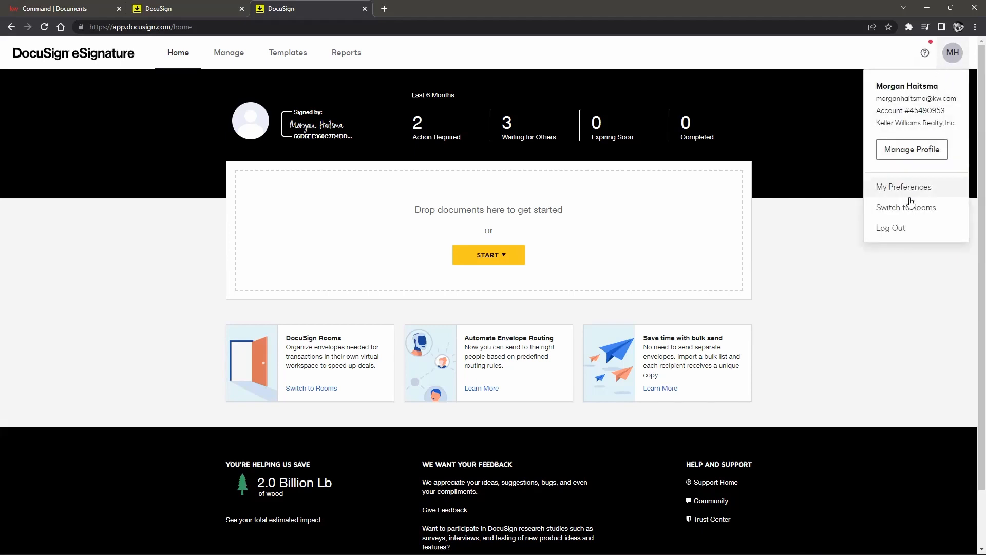
click(892, 210)
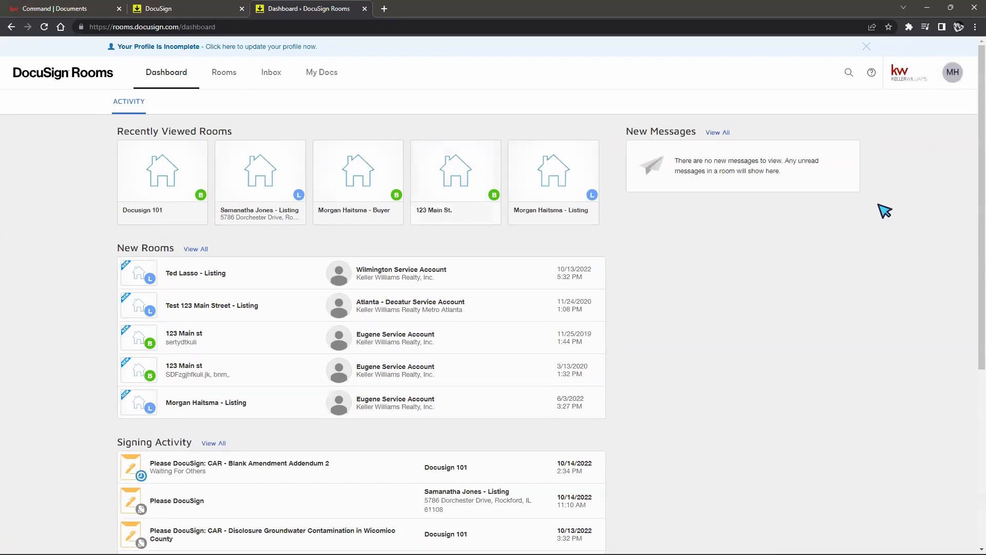
click(952, 72)
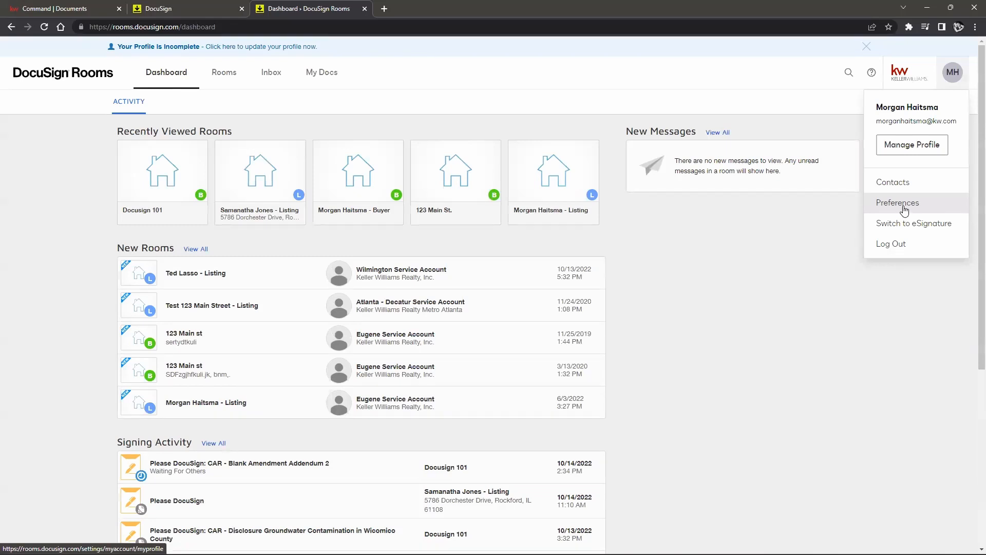
click(884, 224)
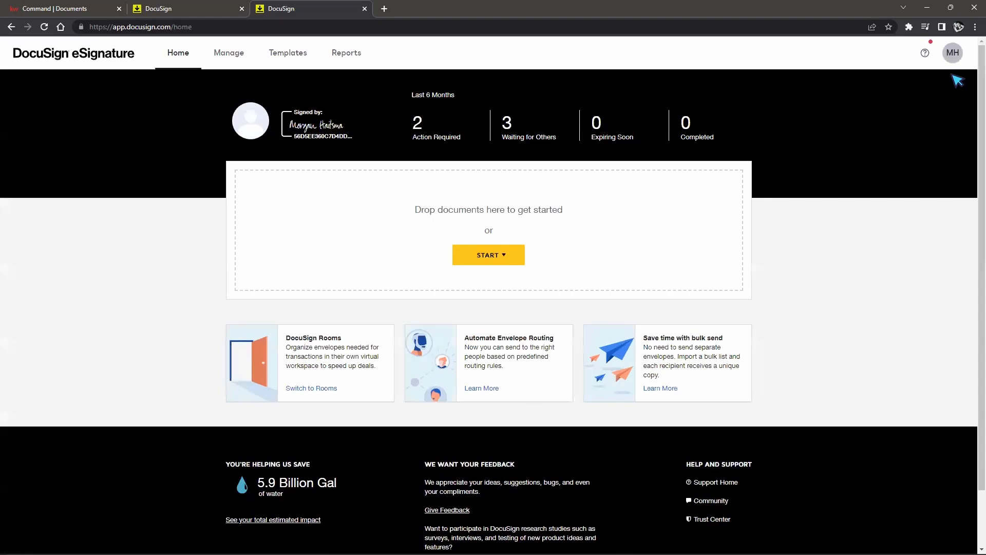
click(953, 61)
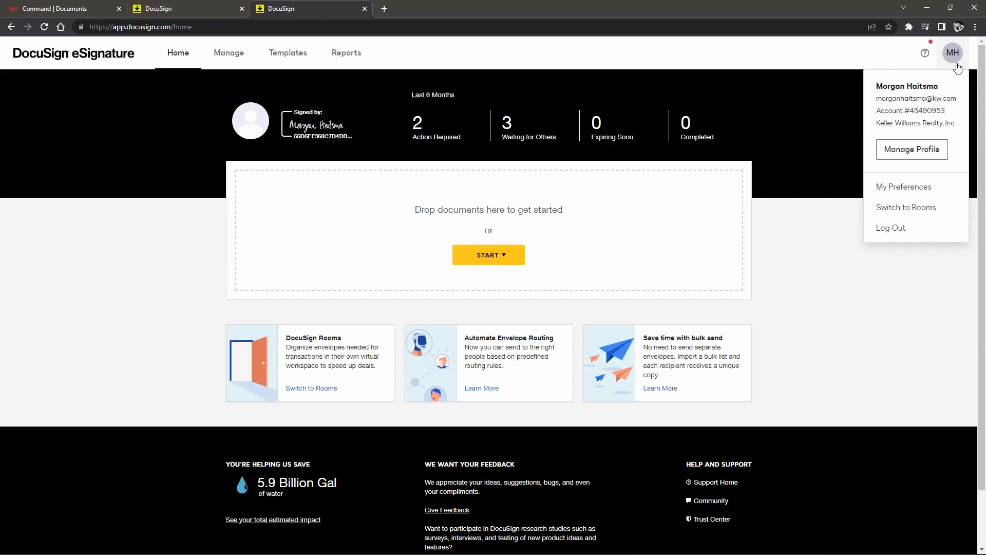
Step: Switch to Rooms and start a NEW room from the Rooms list
click(940, 210)
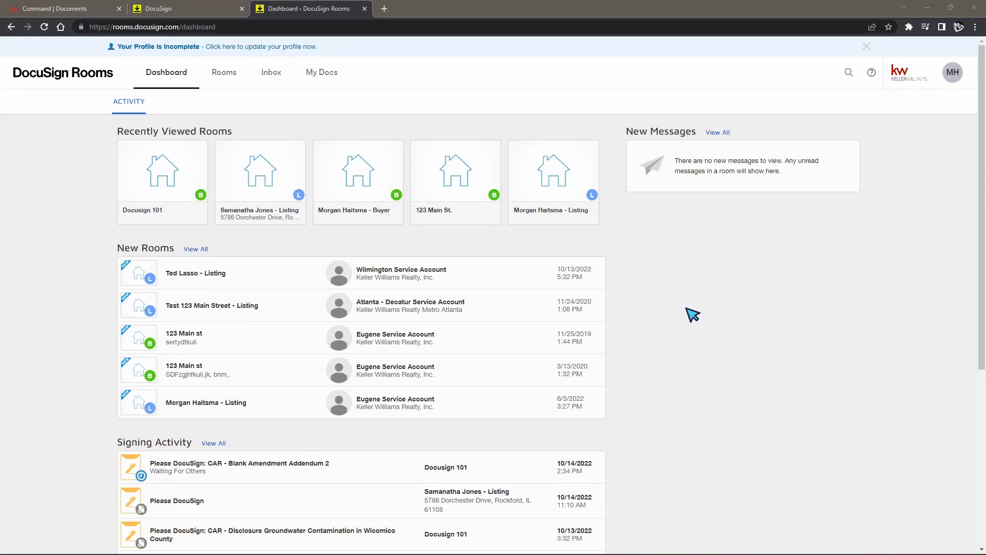
click(225, 73)
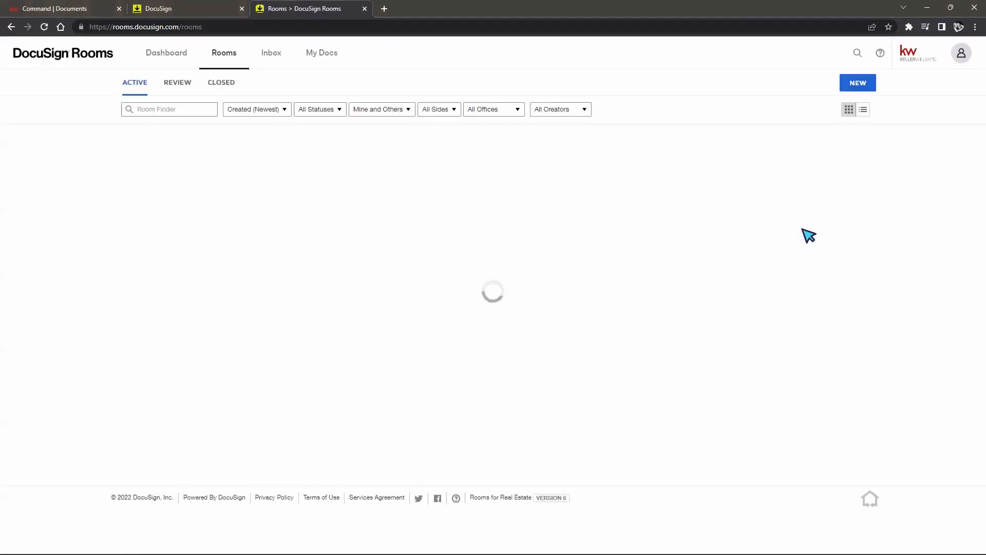
click(856, 90)
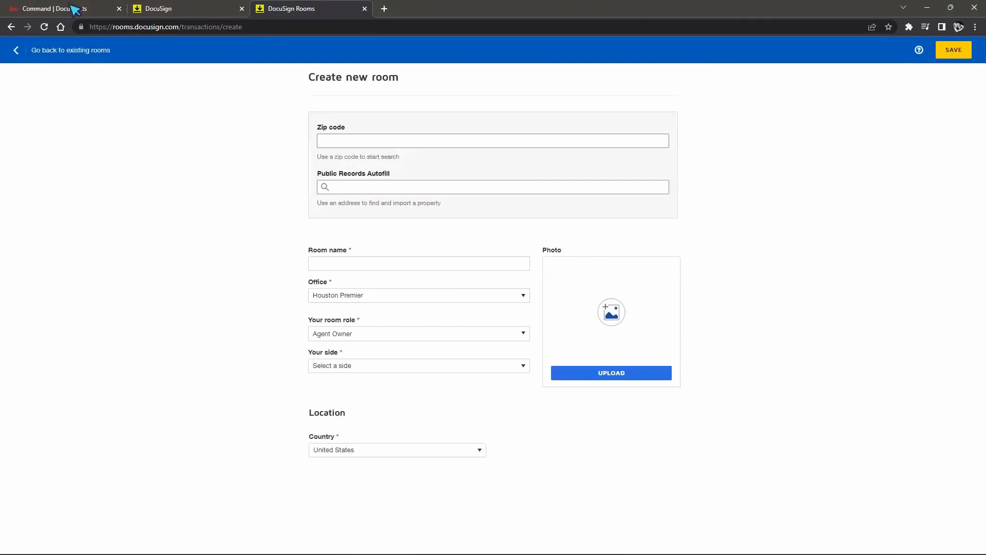
Step: Abandon the new room form and return to the existing rooms list
click(52, 9)
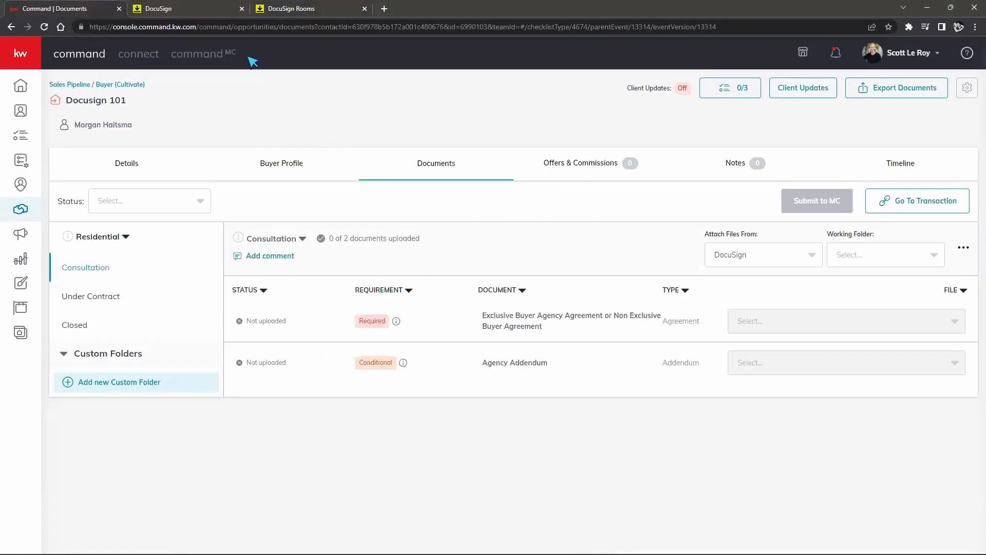
click(211, 13)
click(297, 7)
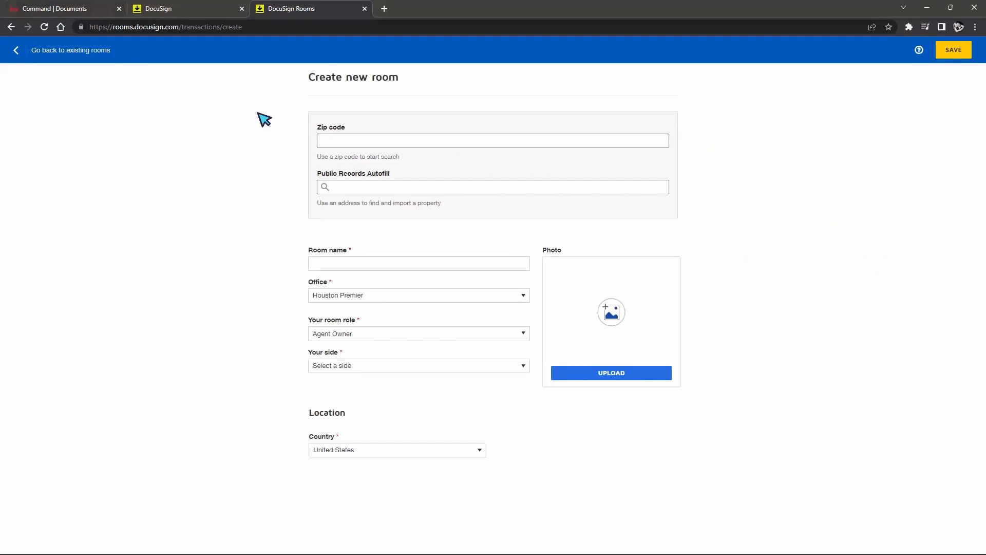
click(15, 53)
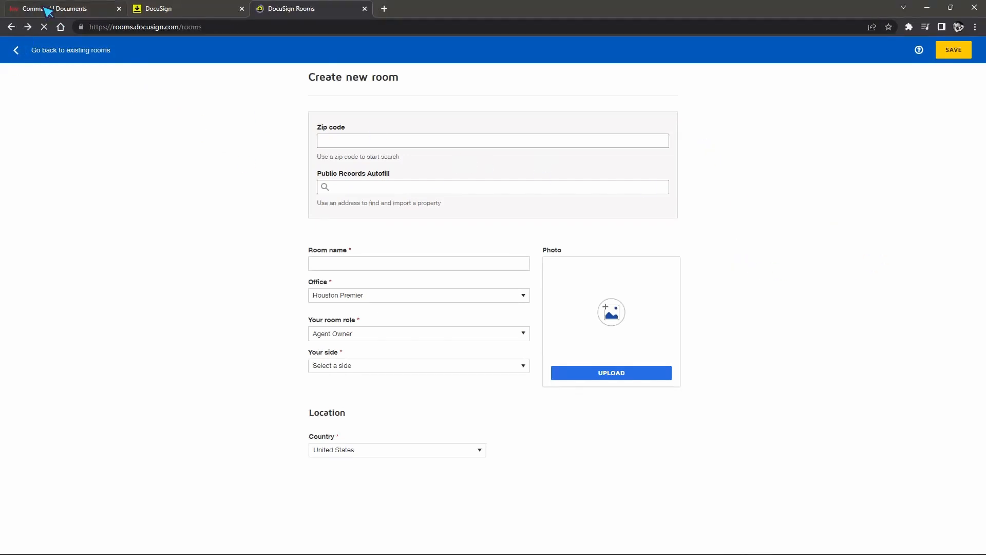
Step: Close the separate DocuSign eSignature browser tab
click(48, 9)
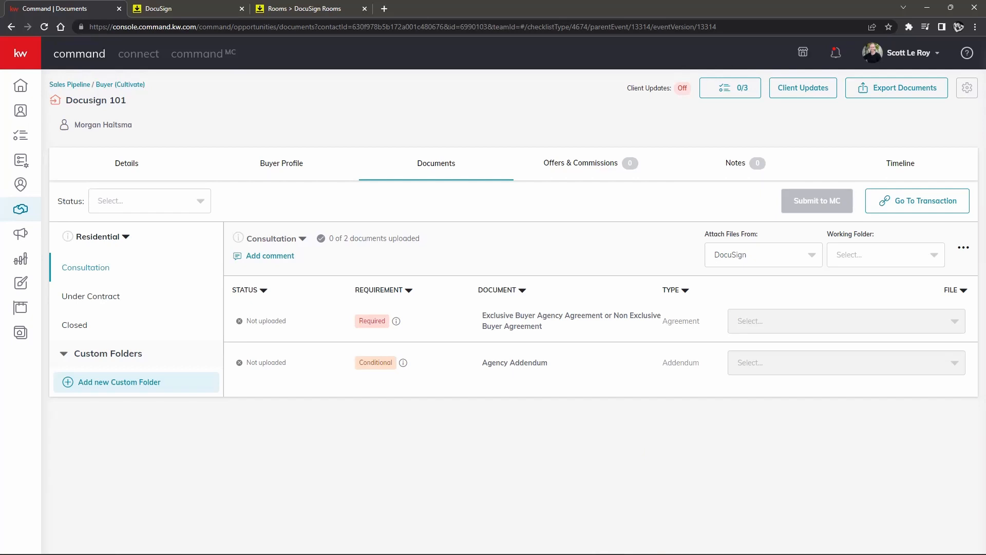
click(187, 9)
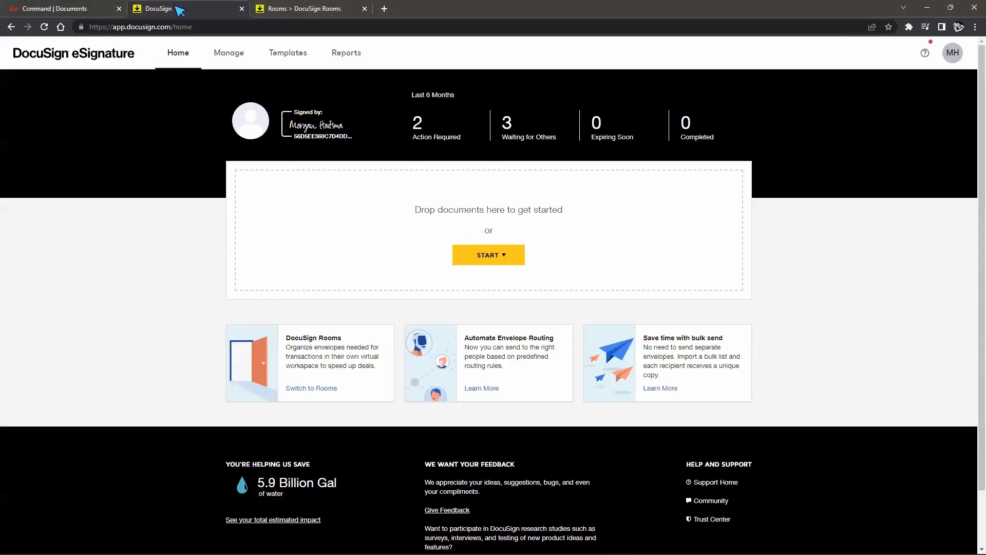
click(278, 10)
click(242, 9)
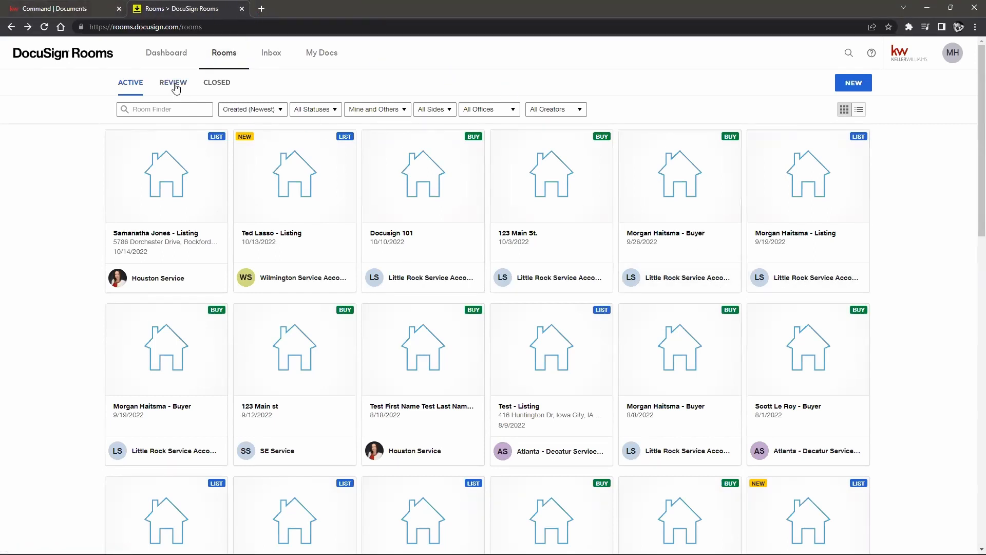
Step: Open the Docusign 101 room's documents, listing four CAR forms, then the MH account menu
click(414, 182)
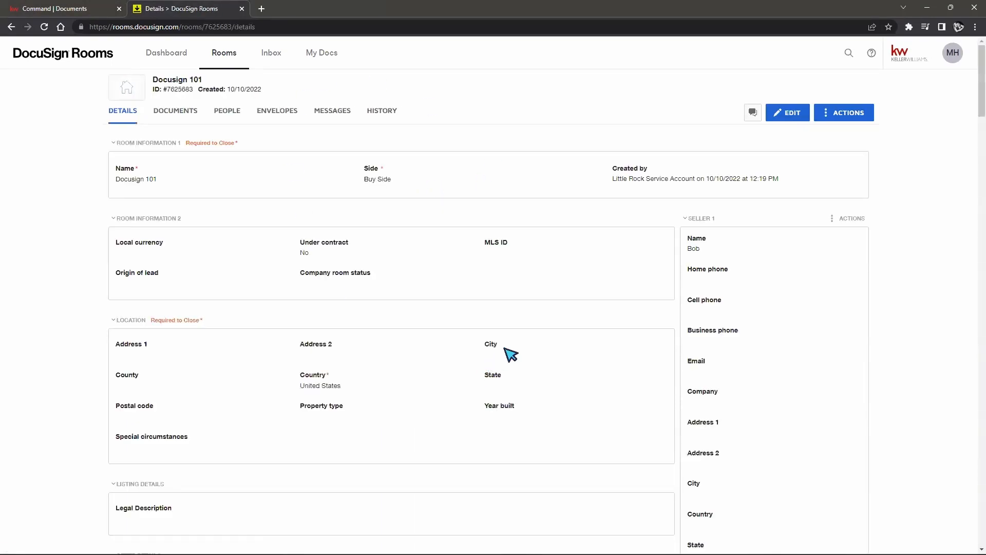
click(188, 113)
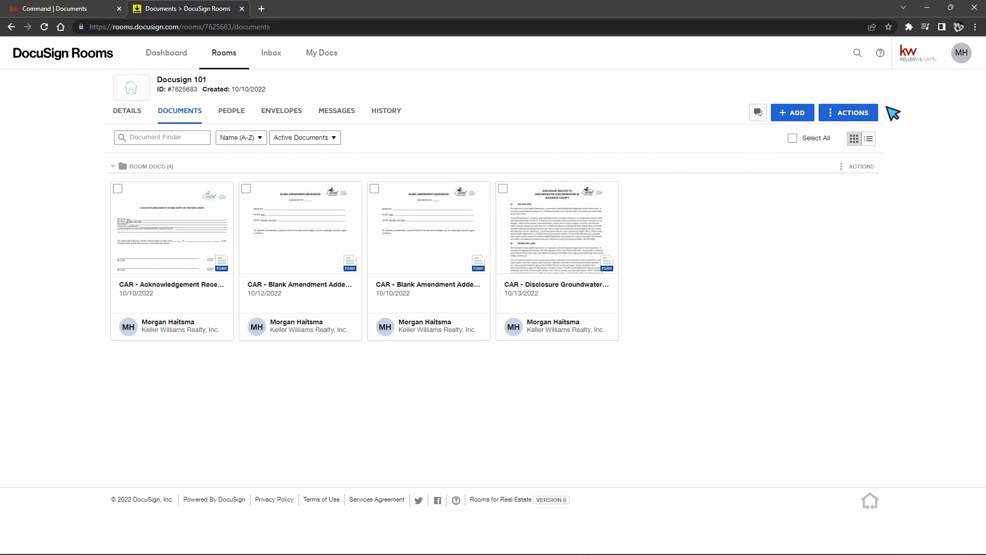
click(962, 53)
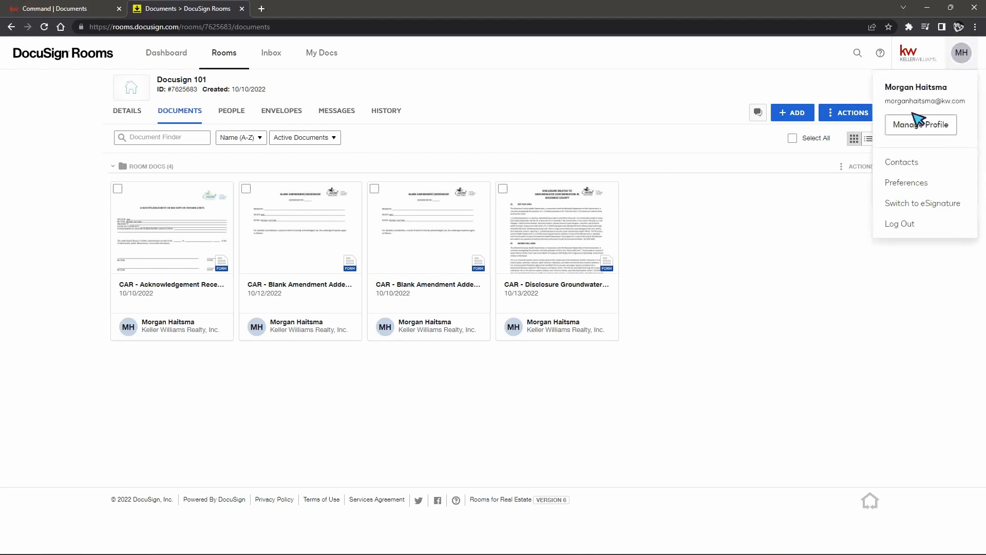
Step: Open the personal contacts Address Book and the second contact's options menu
click(902, 169)
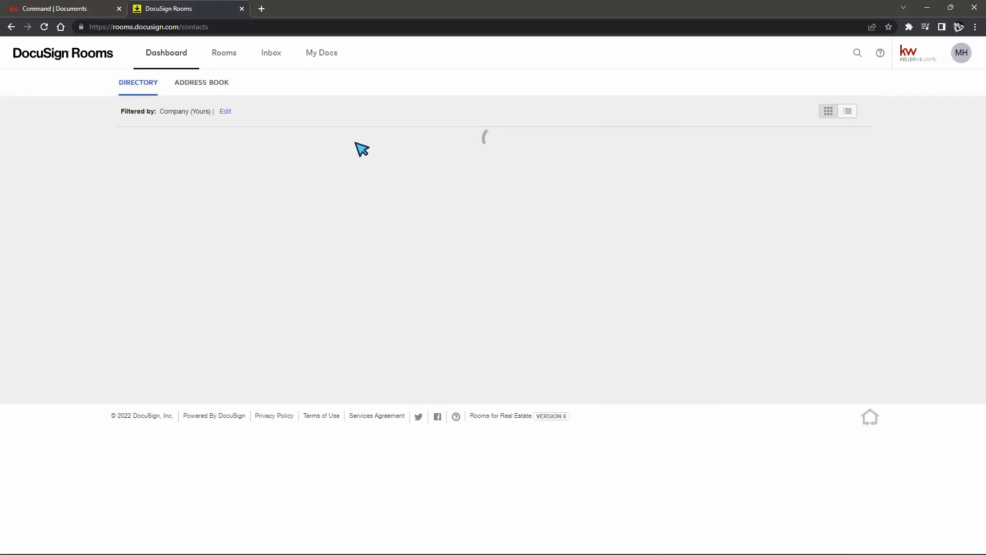
scroll(852, 282, down, 9)
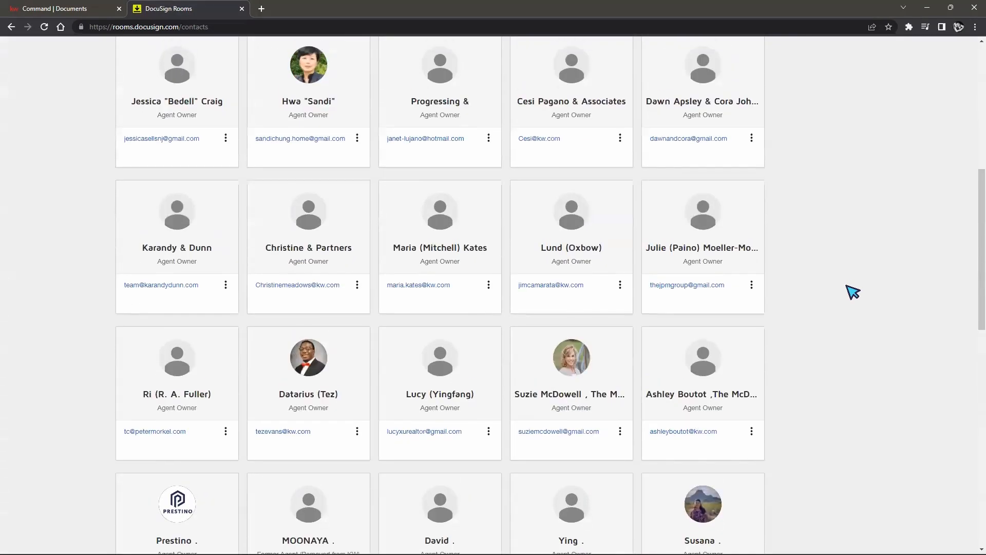
scroll(853, 287, up, 9)
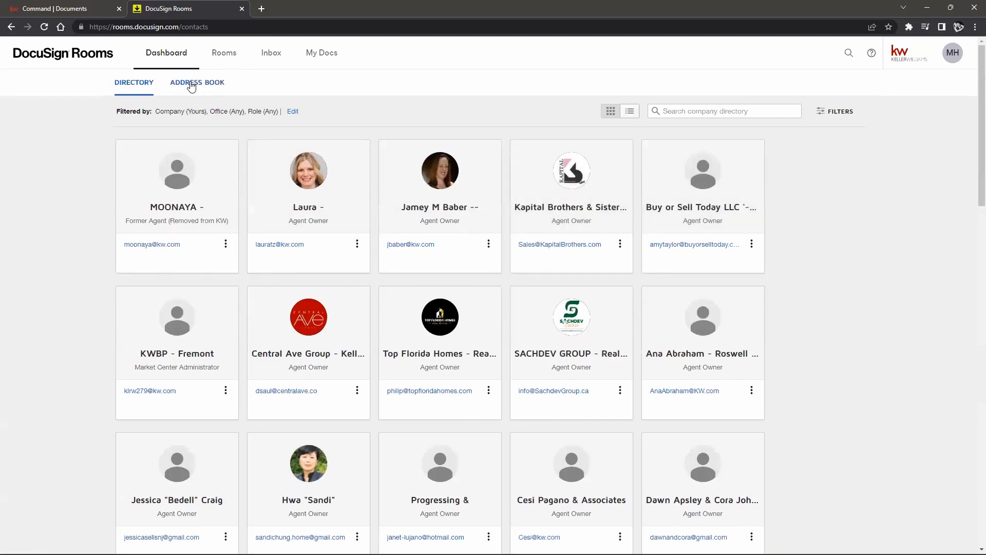
click(192, 83)
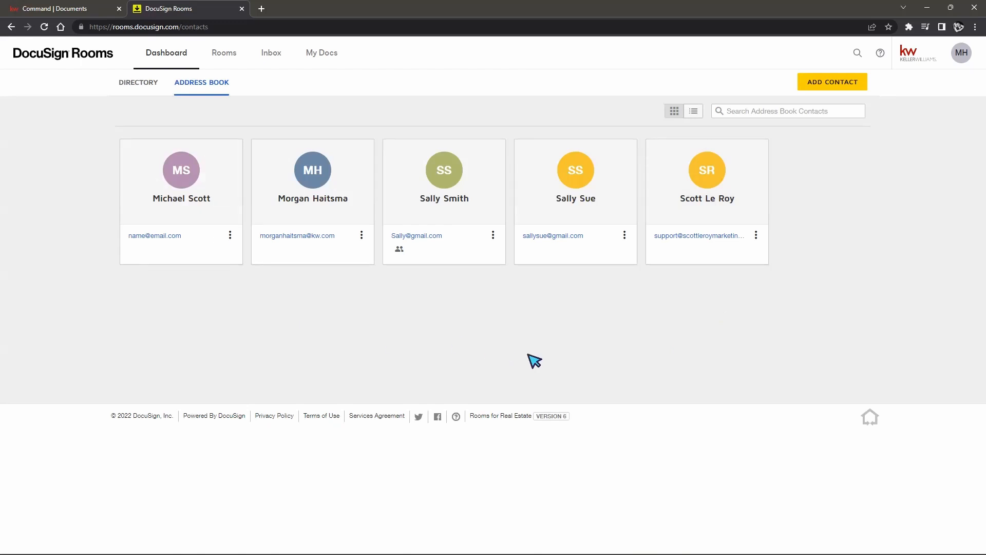
Step: Delete the second address-book contact and open an empty Add Contact form
mouse_move(426, 215)
click(362, 234)
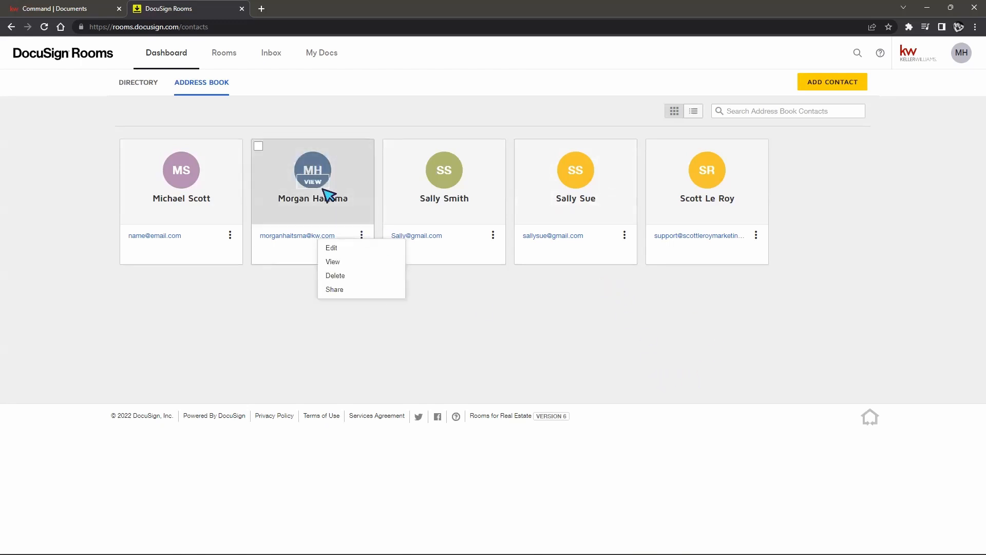
click(339, 276)
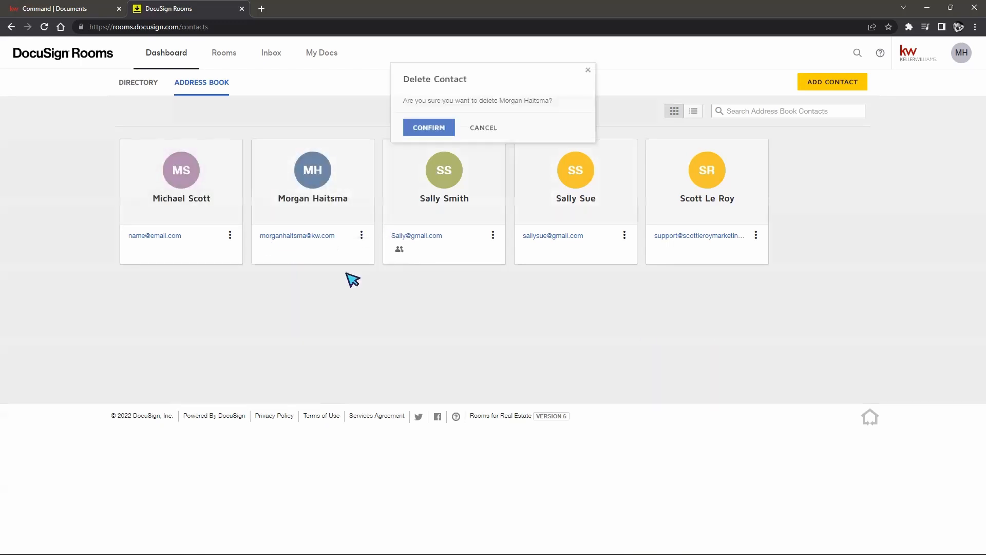
click(427, 121)
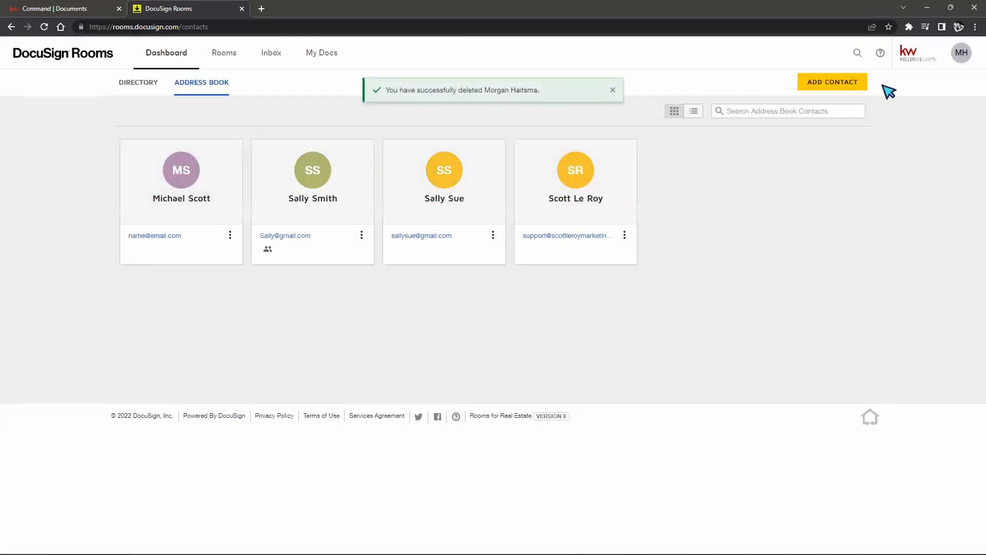
click(828, 86)
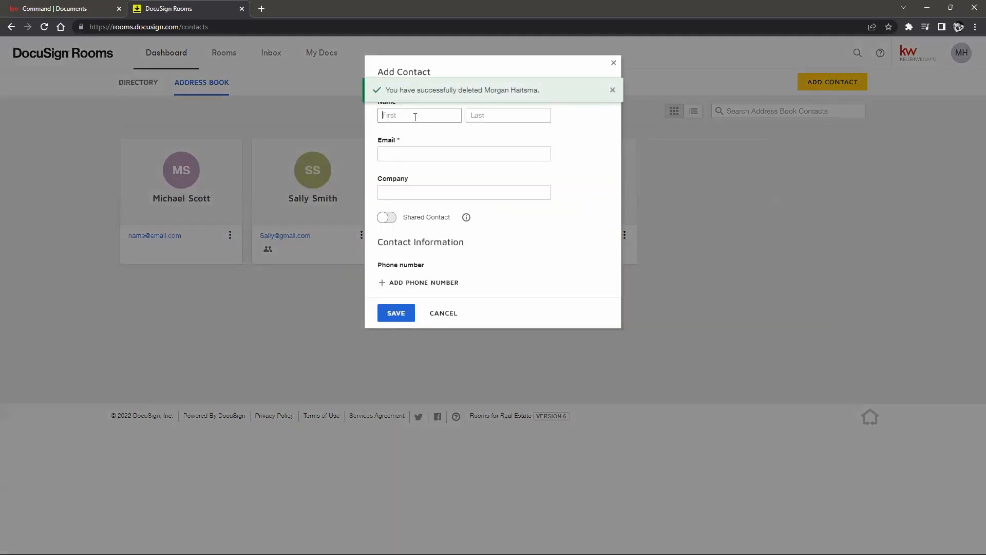
click(415, 116)
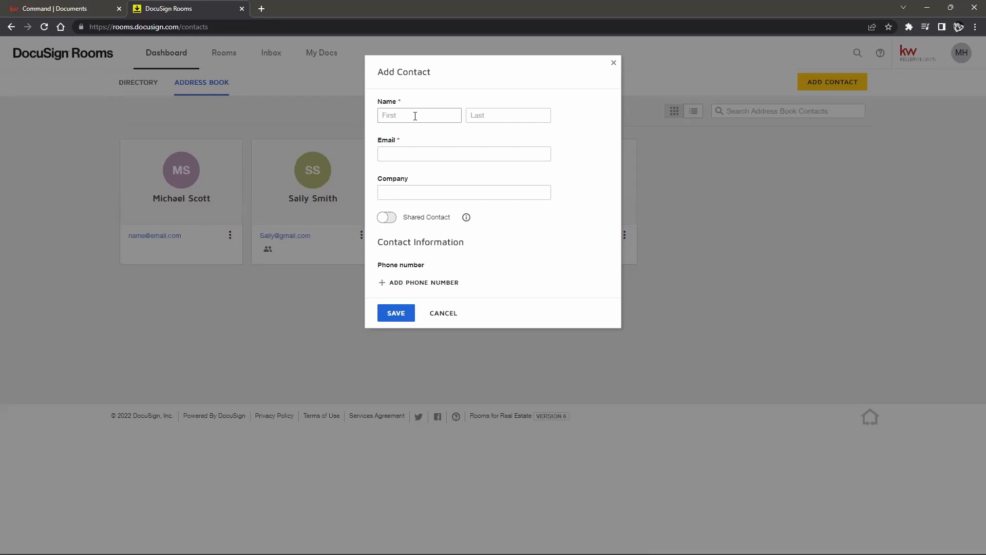
Step: Enter the new contact's first and last name, correcting the first-name typo
key(Tab)
click(404, 115)
text(an)
click(501, 114)
click(403, 115)
key(BackSpace)
click(495, 116)
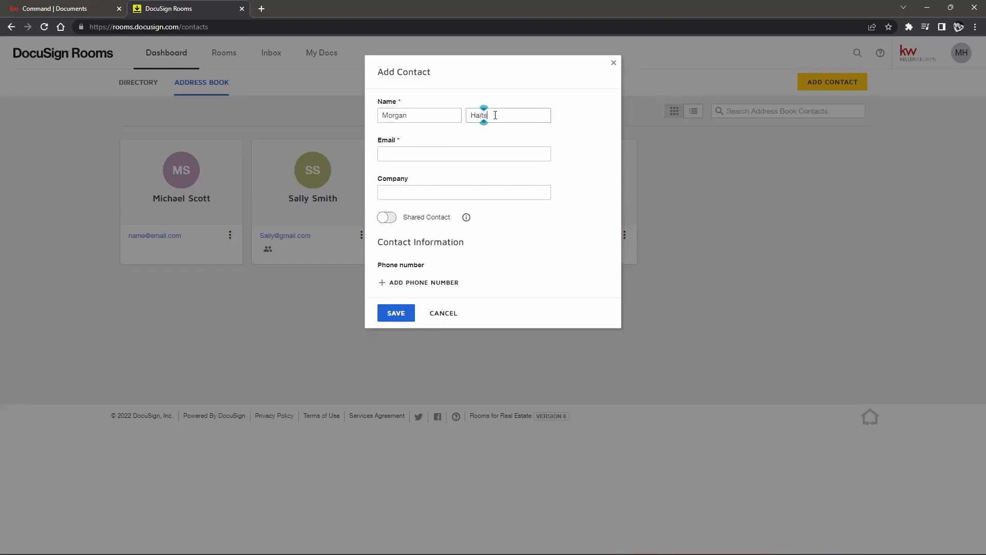
click(462, 155)
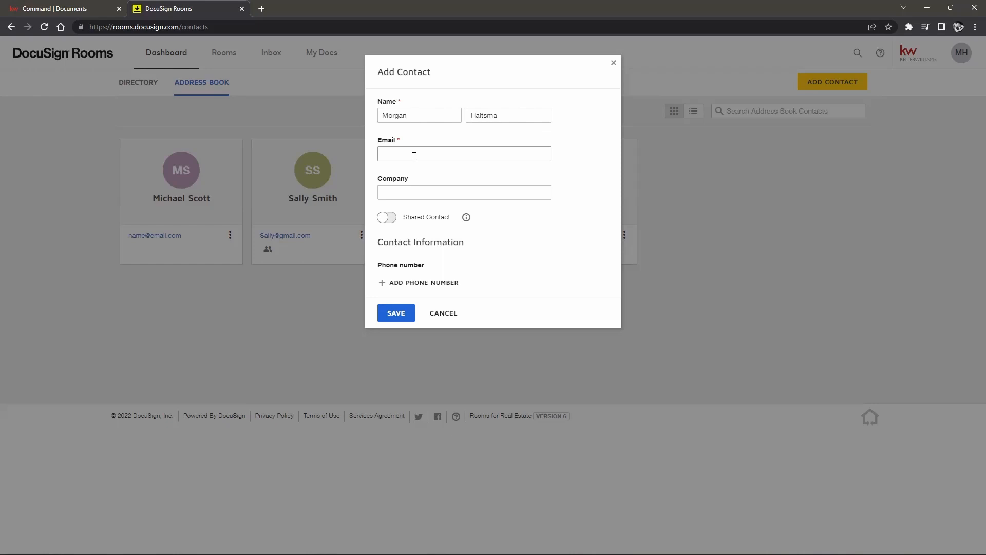
Step: Enter the contact's e-mail address and save the new contact
key(Tab)
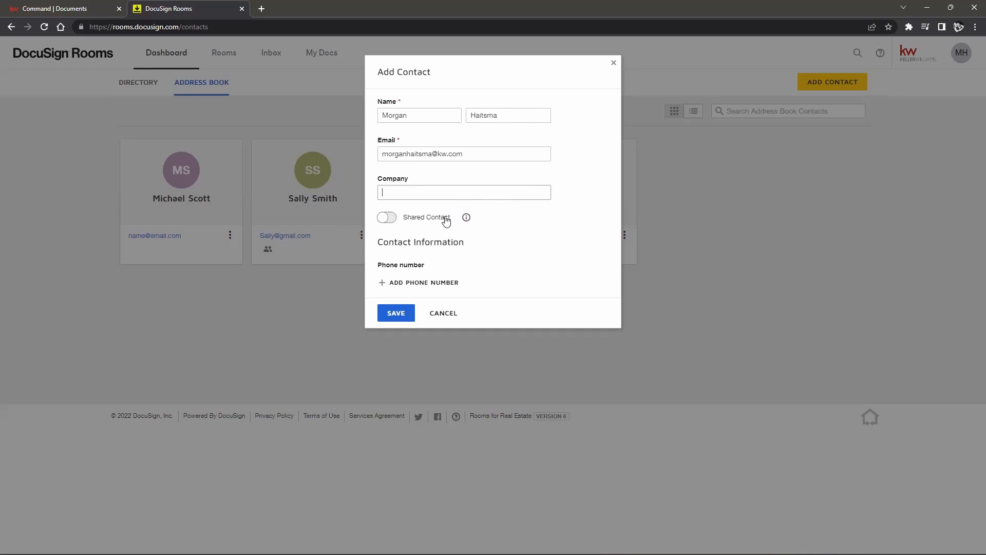
mouse_move(466, 219)
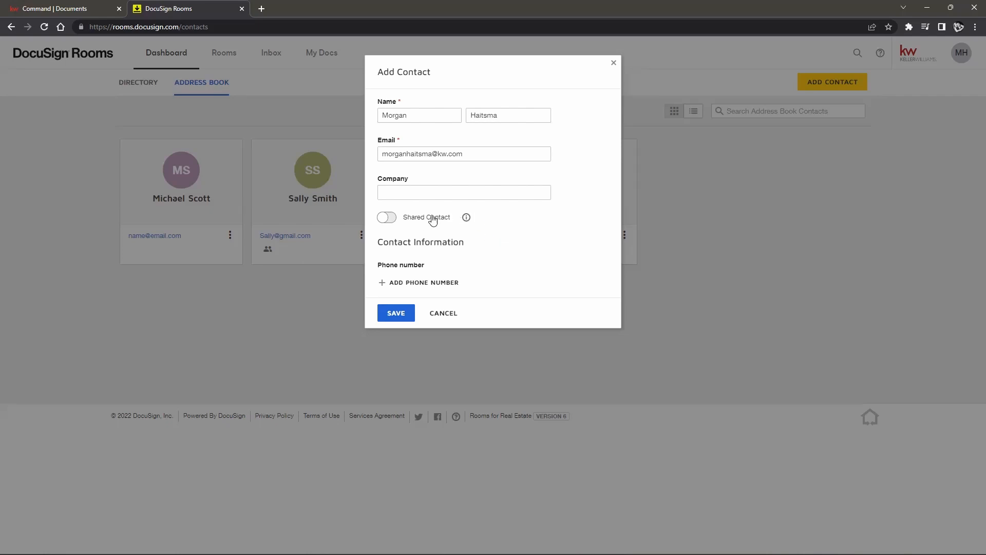
click(394, 314)
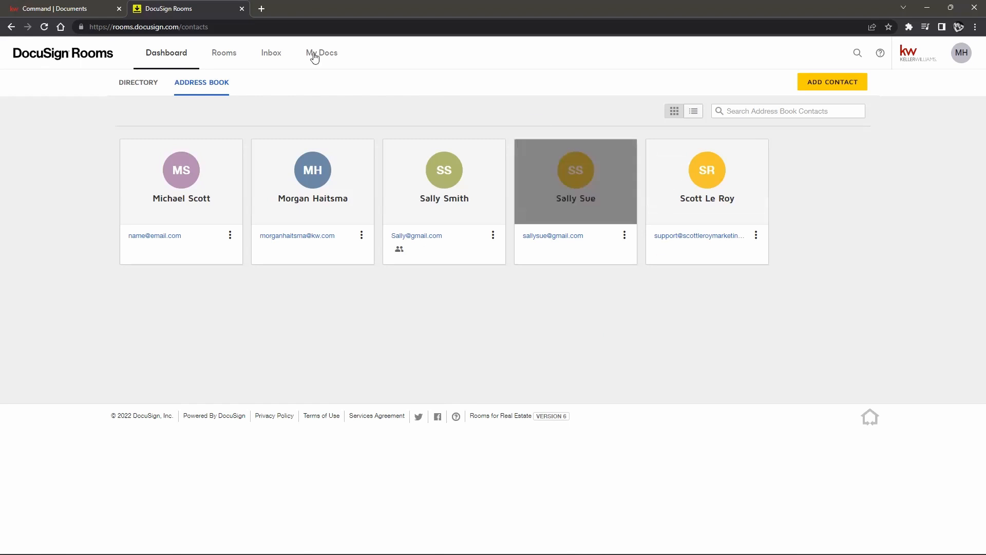
click(32, 9)
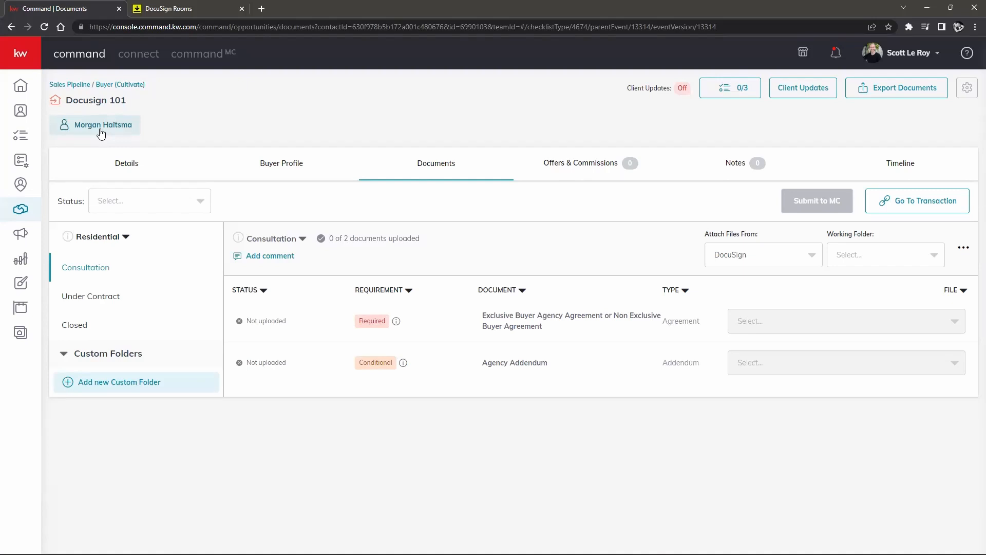
click(168, 9)
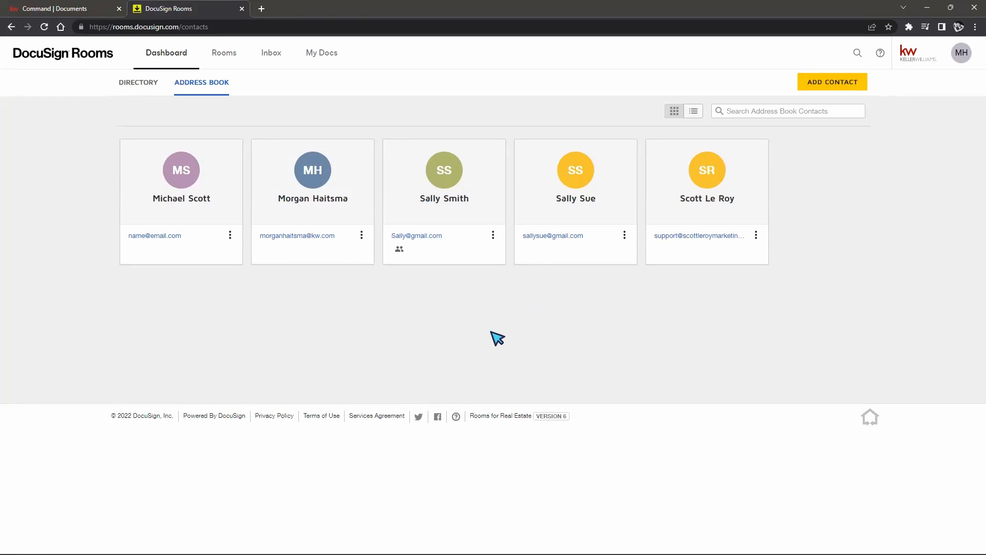
click(51, 8)
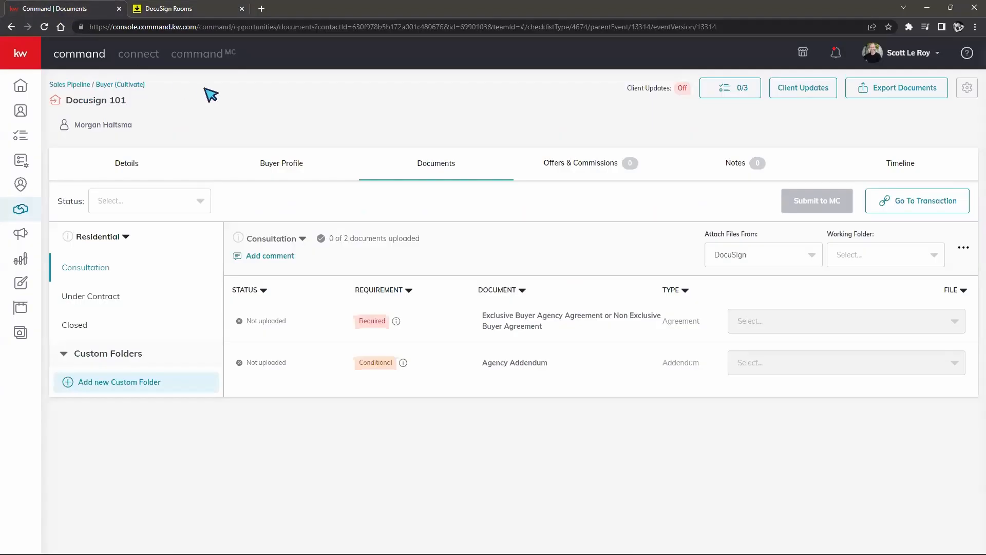
click(200, 9)
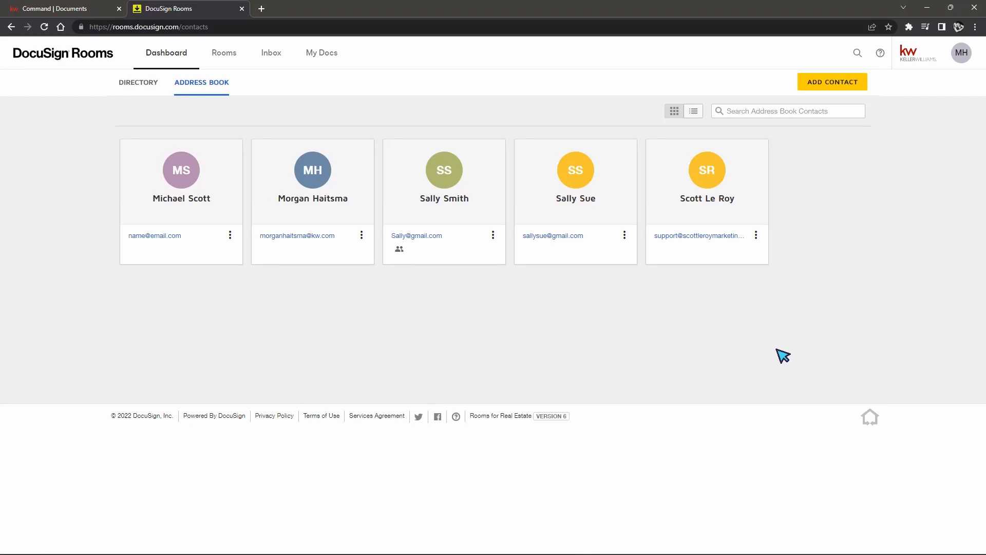
click(49, 9)
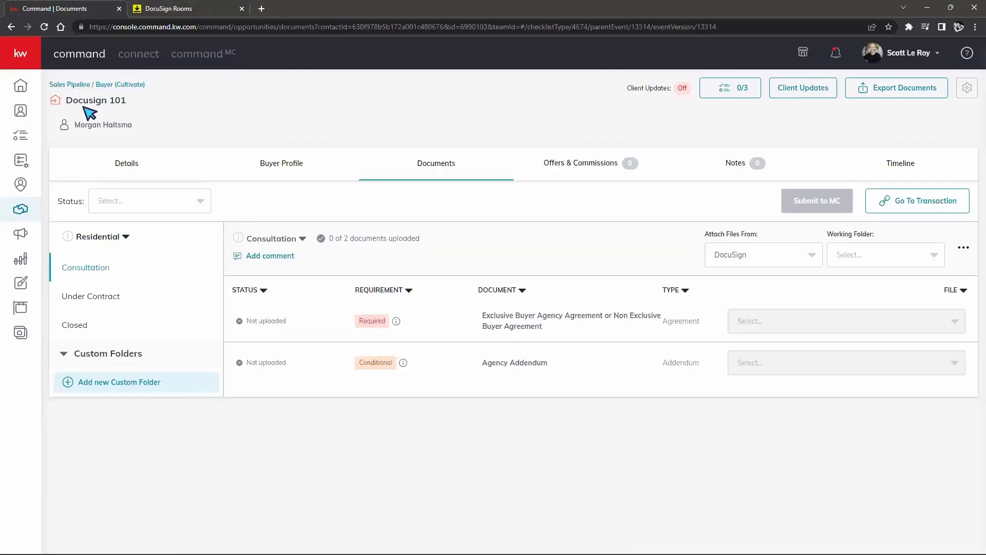
click(188, 10)
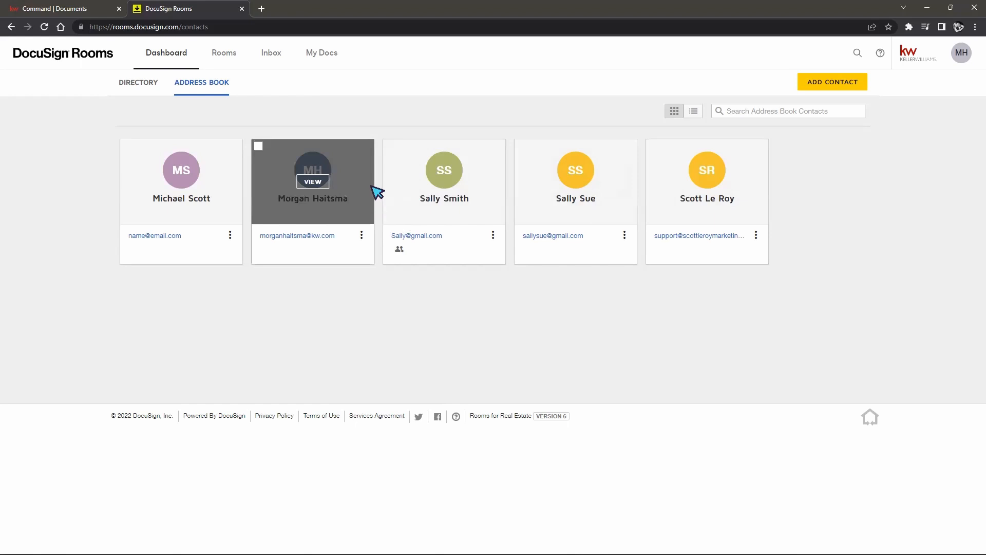
Step: Open the second Please DocuSign draft envelope from the Docusign 101 room's envelopes
click(226, 62)
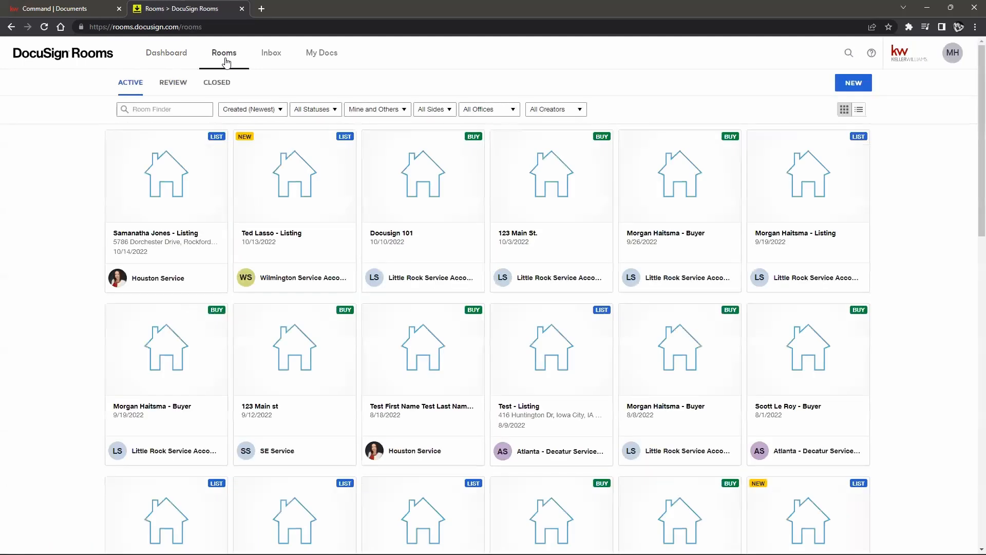
click(423, 184)
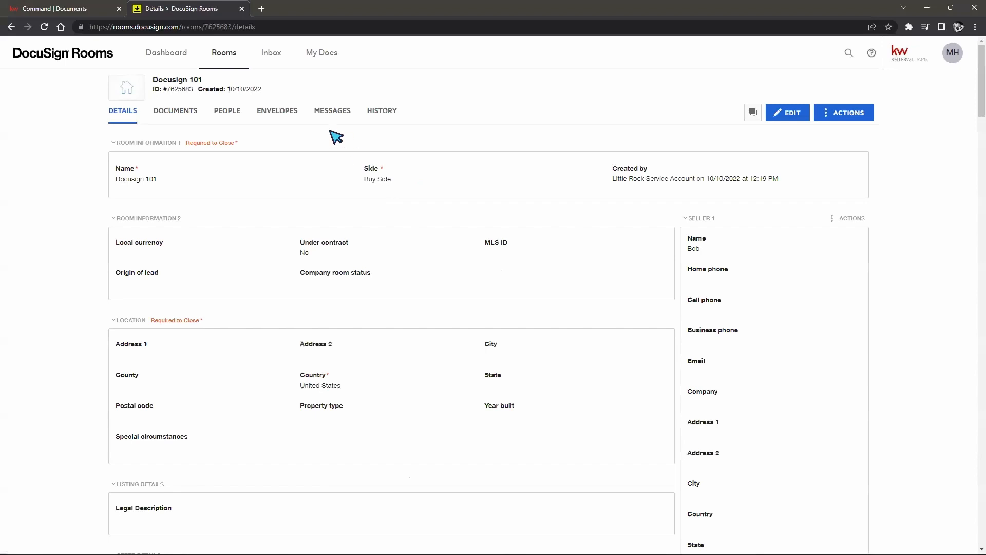
click(284, 112)
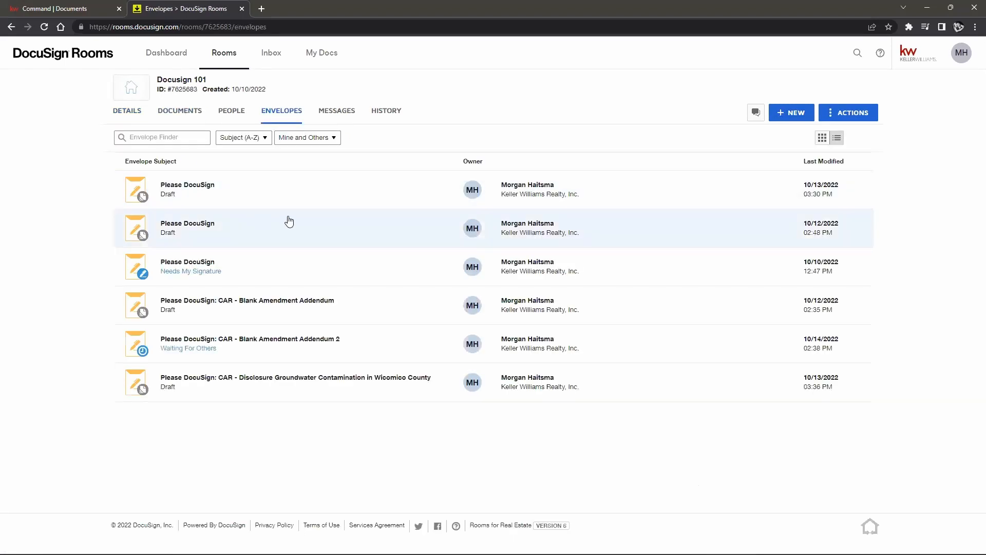
click(192, 189)
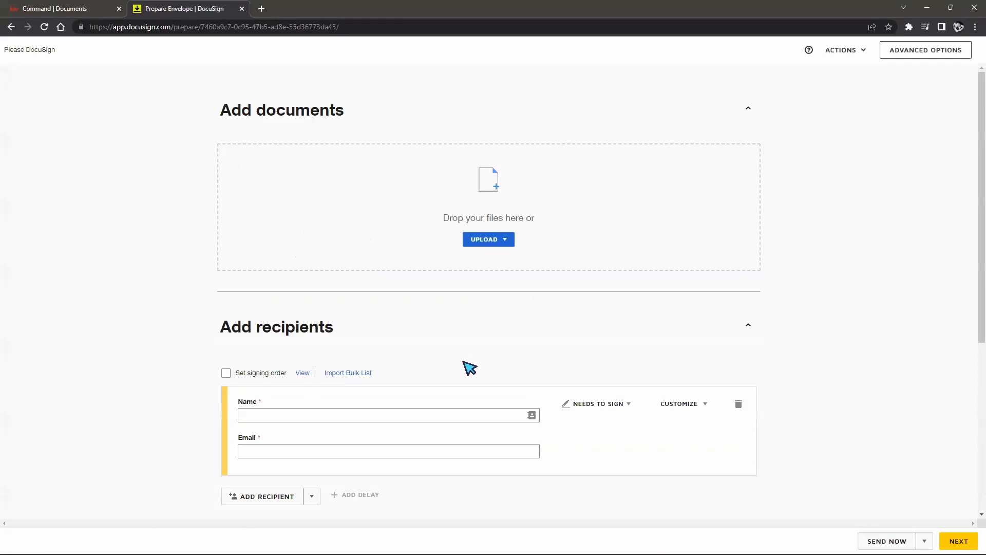
scroll(379, 330, down, 3)
click(360, 263)
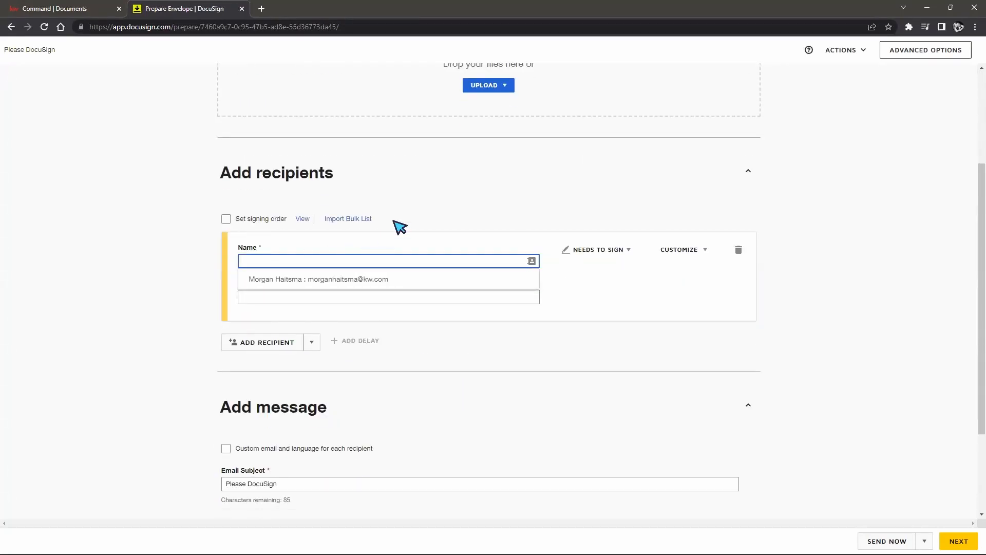
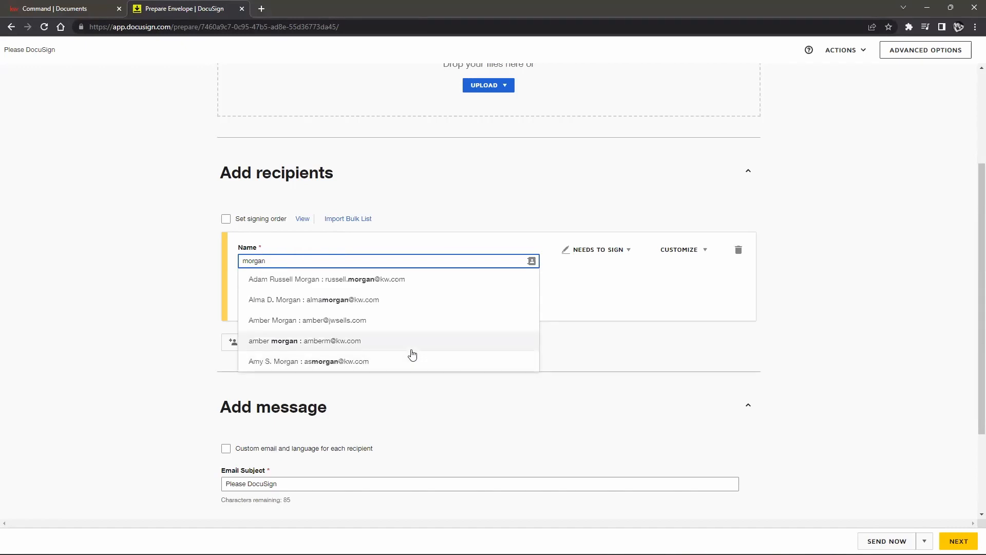
Step: Set the first recipient by picking the new contact from the name suggestions
scroll(406, 324, down, 1)
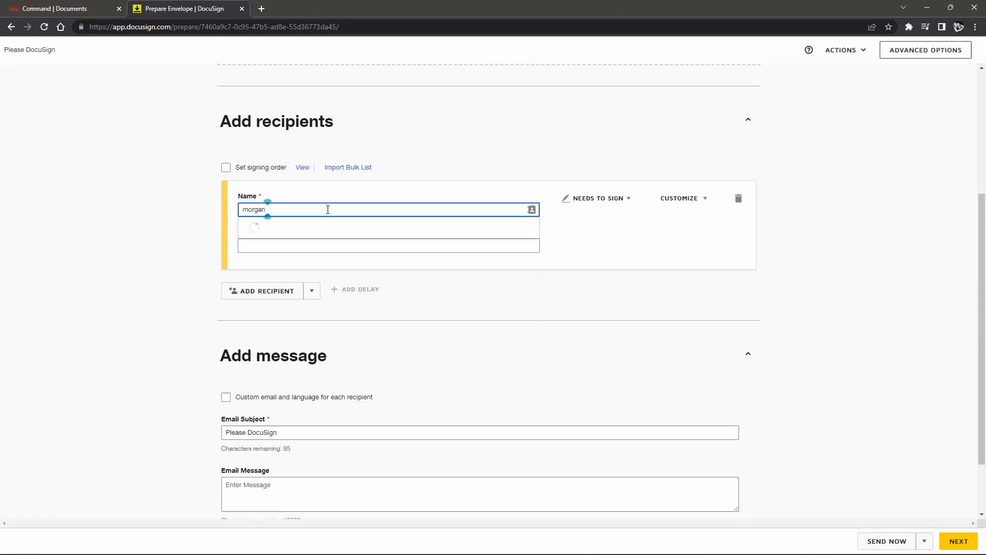
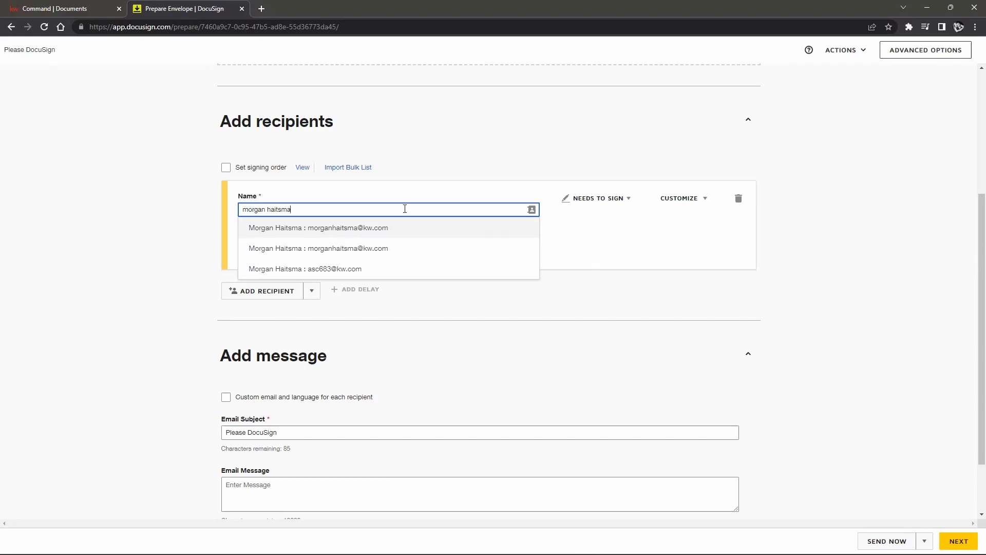
click(281, 232)
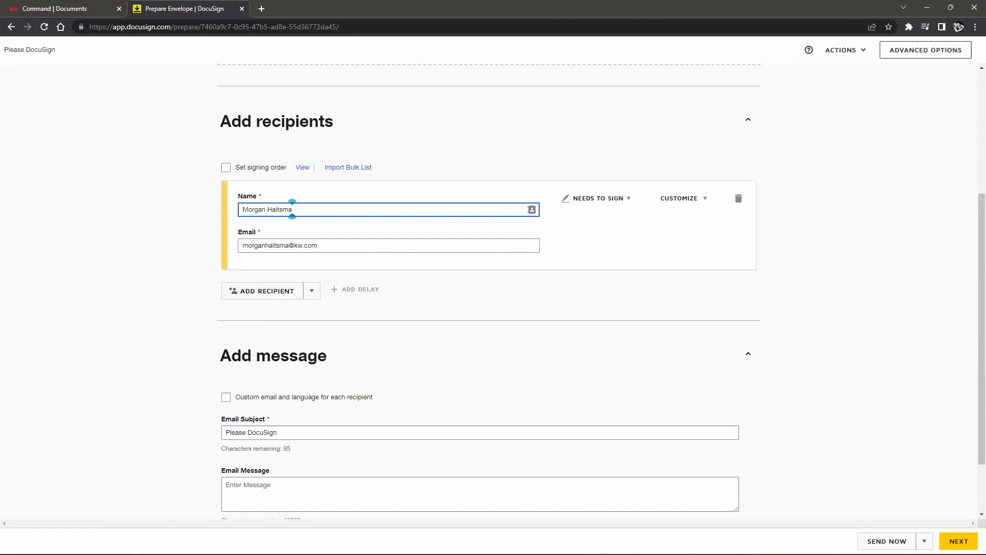
scroll(937, 467, up, 4)
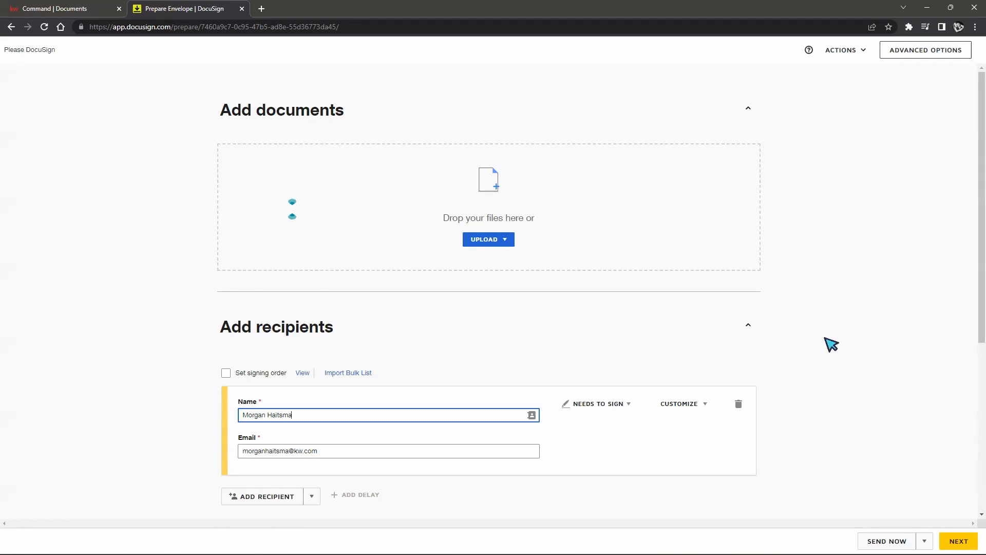
Step: Add the CAR - Acknowledgement Receipt HOA or Condo Info document from Rooms to the envelope
click(923, 540)
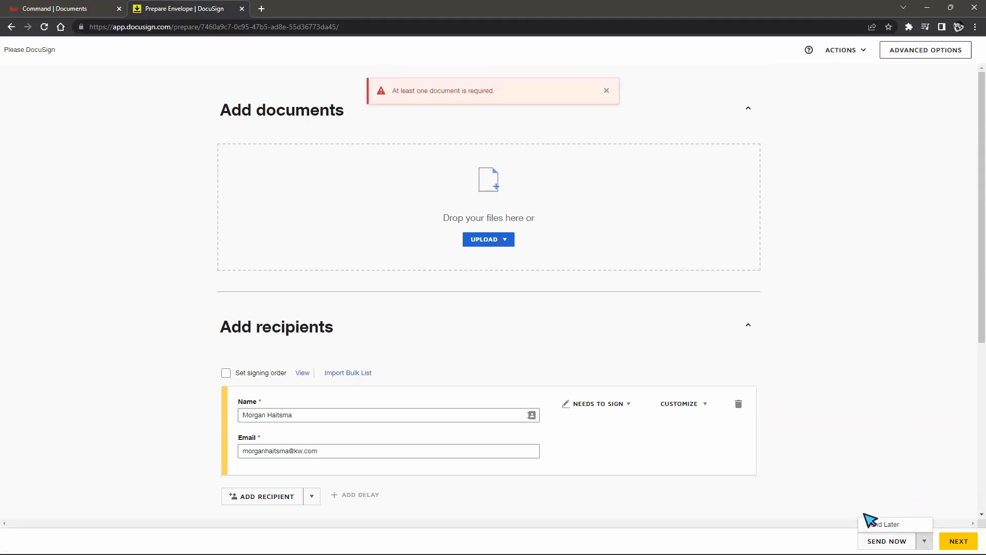
click(496, 238)
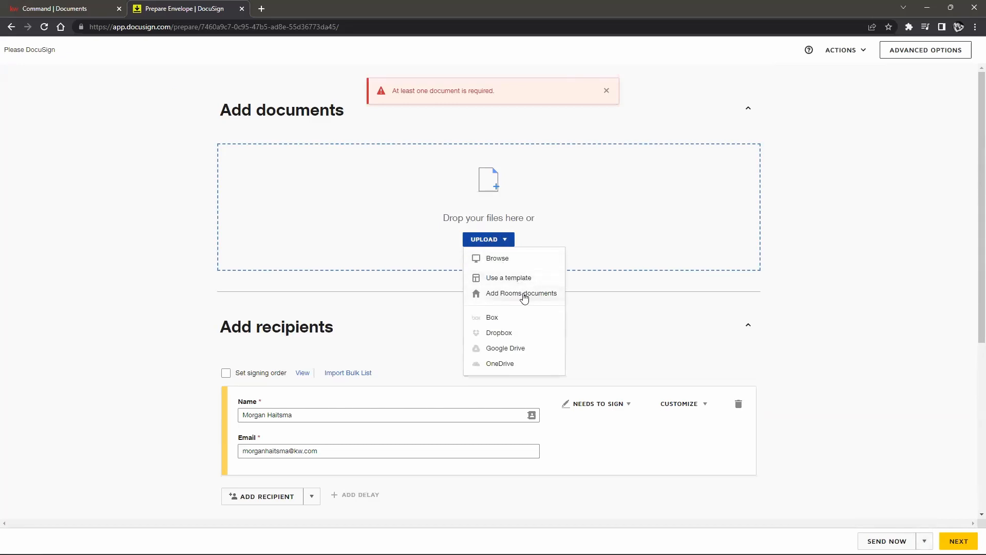
click(524, 297)
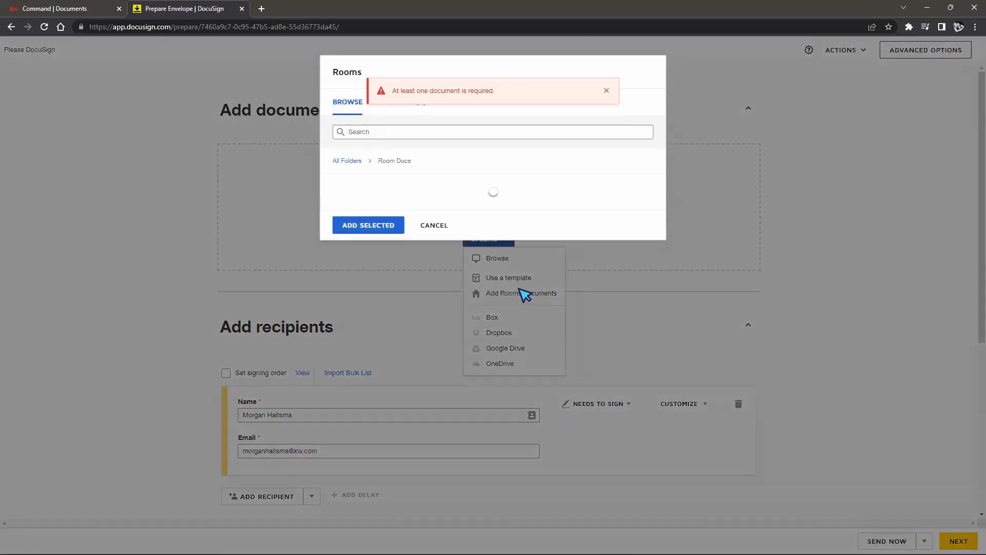
click(337, 211)
click(380, 327)
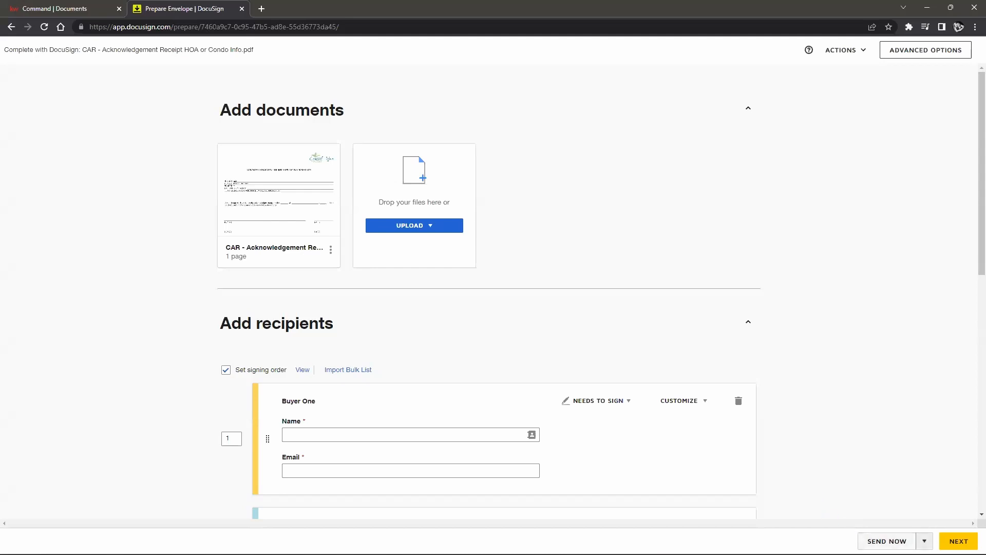
click(925, 541)
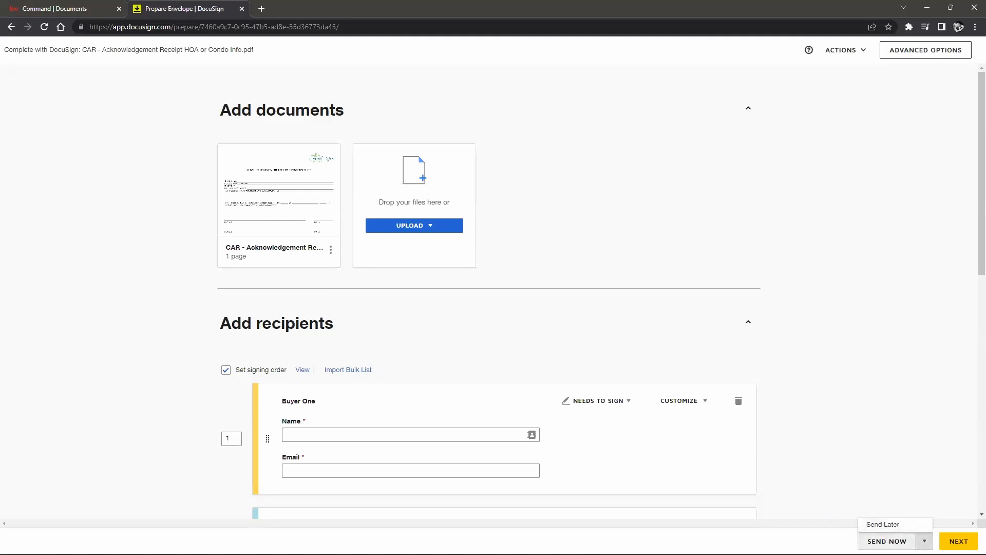
Step: Assign the new contact to Buyer One using the name suggestion
click(887, 541)
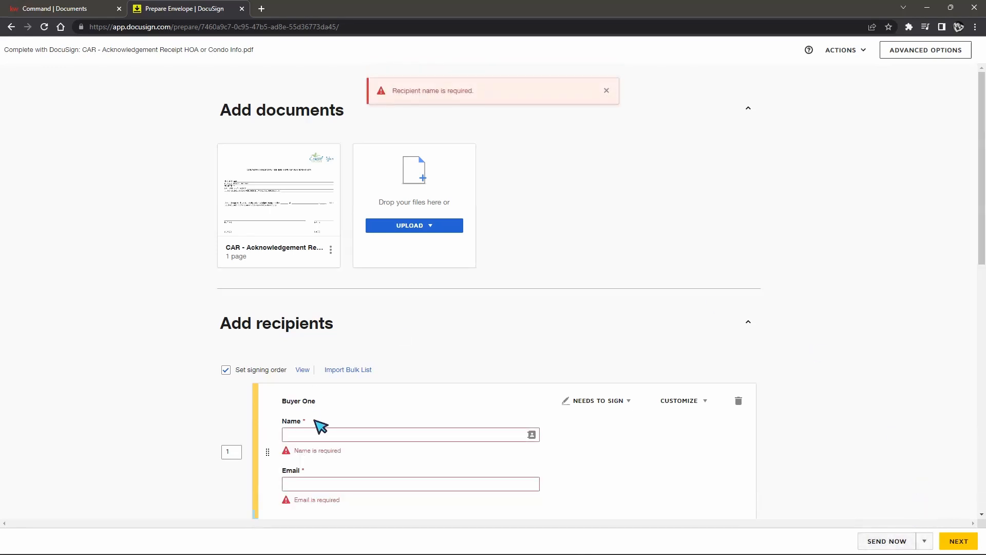
click(924, 541)
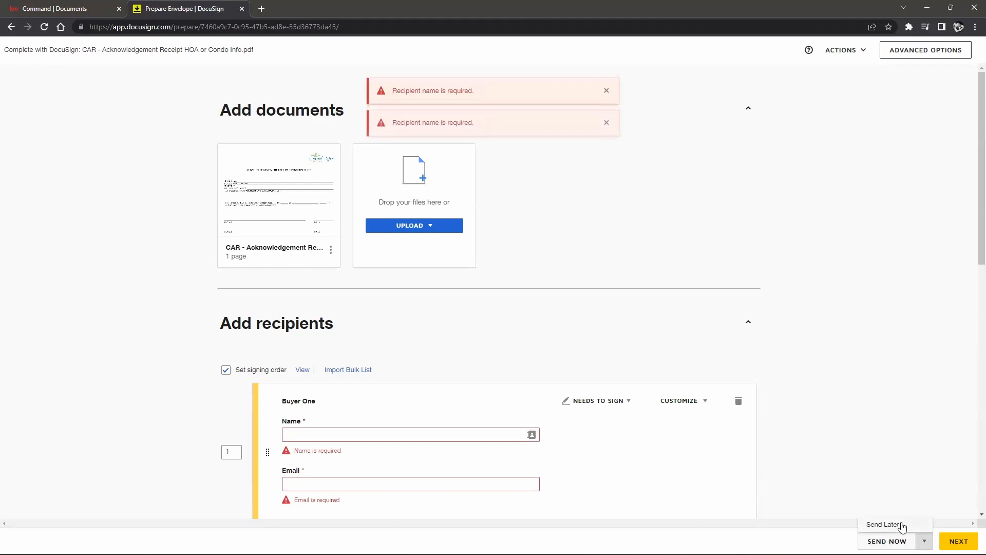
click(436, 434)
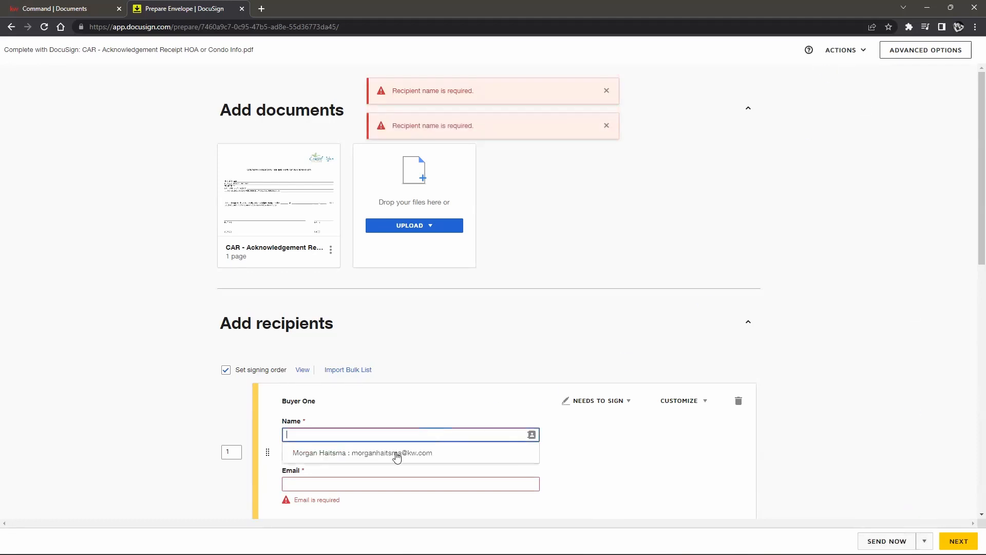
click(397, 453)
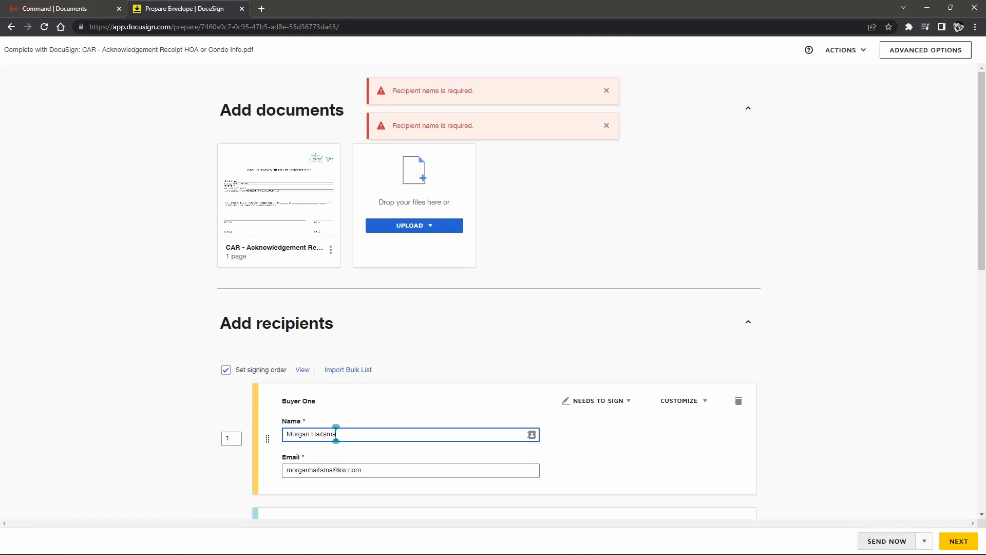
click(925, 540)
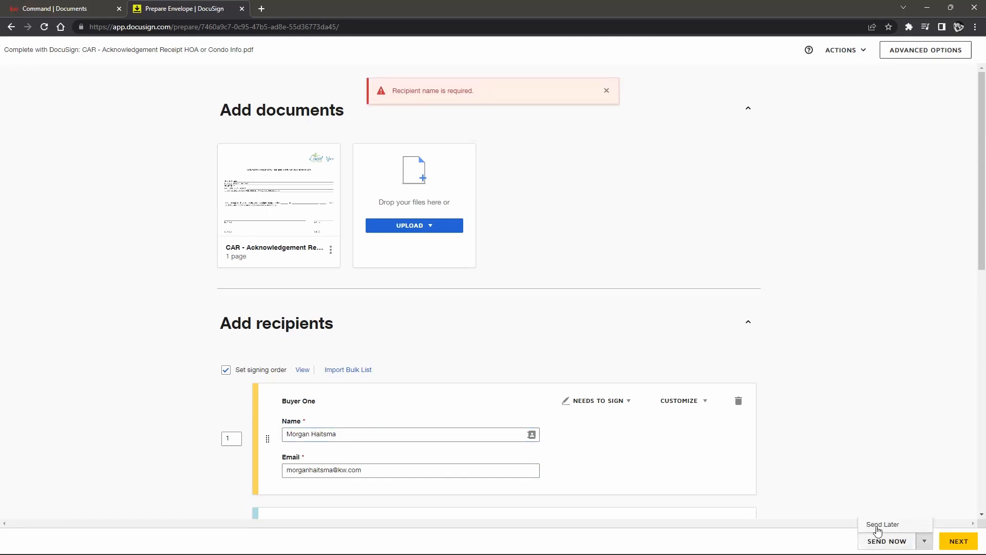
Step: Delete the empty Buyer Two recipient and submit the envelope with its single signer
click(850, 50)
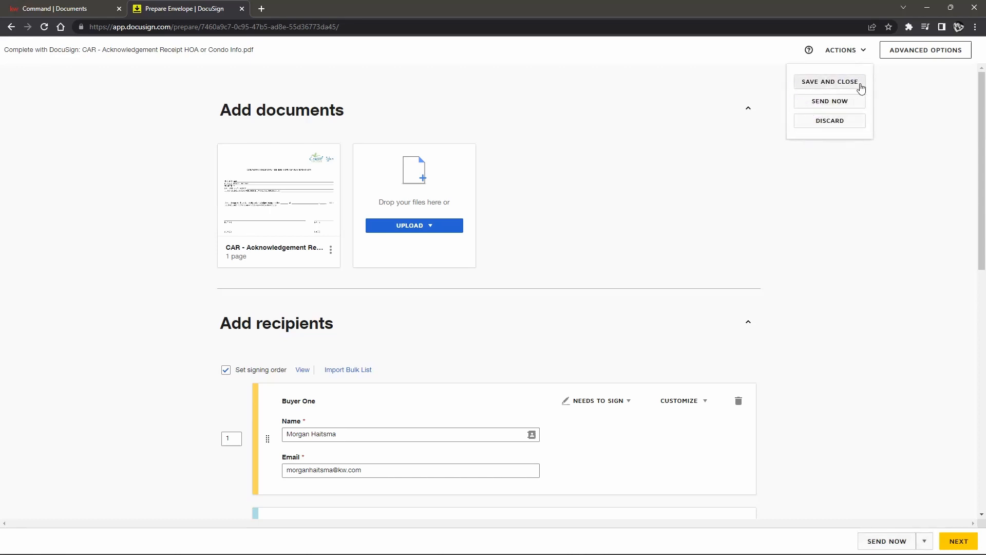
click(927, 237)
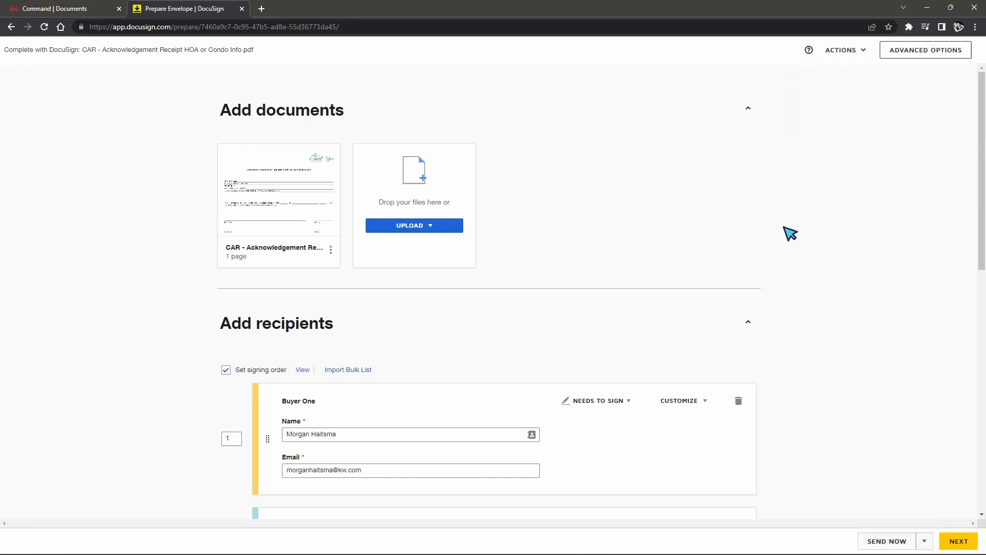
click(883, 541)
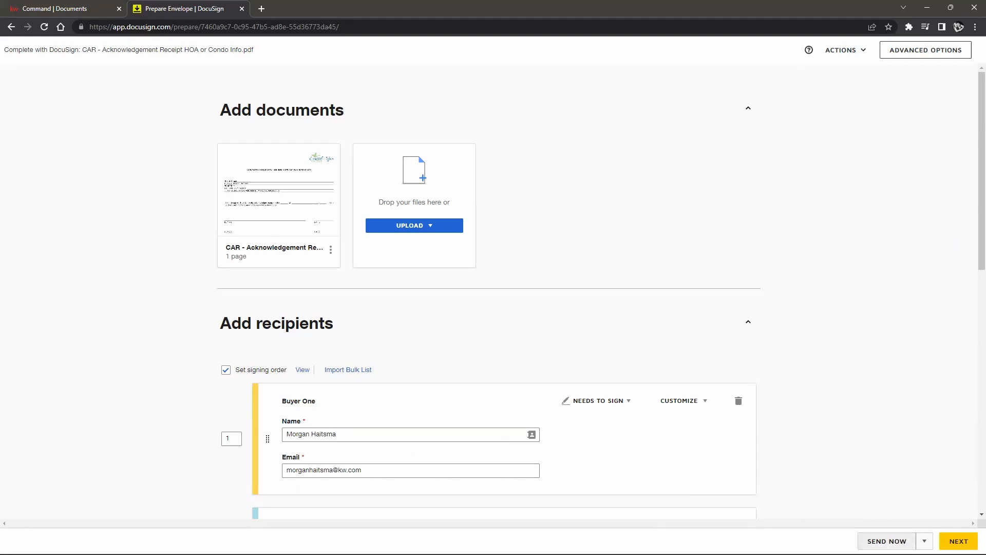
scroll(658, 303, down, 5)
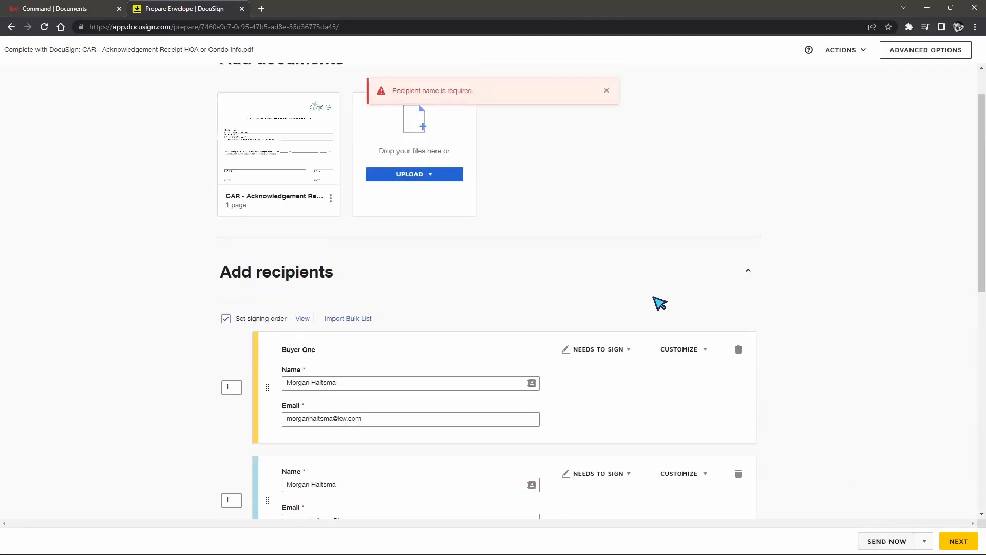
click(739, 270)
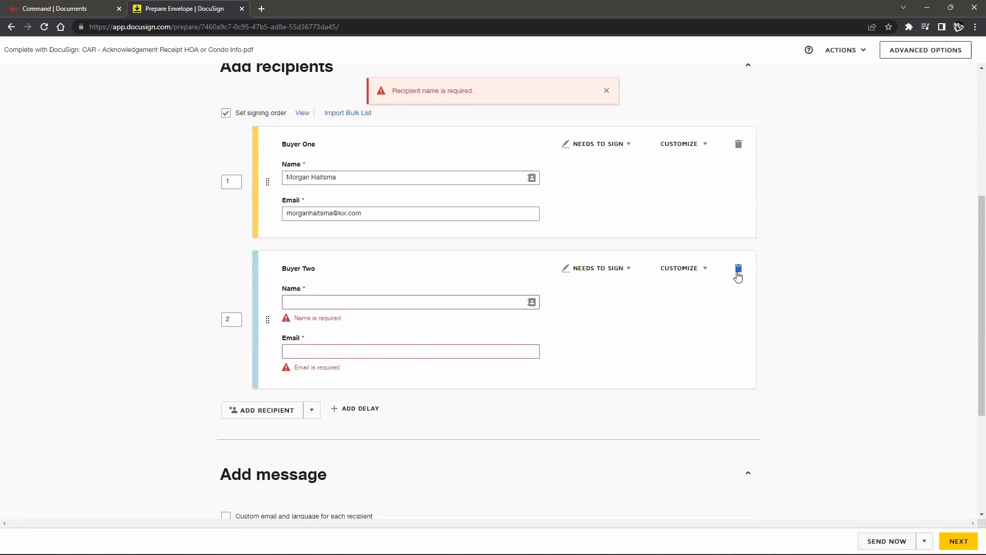
click(740, 270)
click(421, 162)
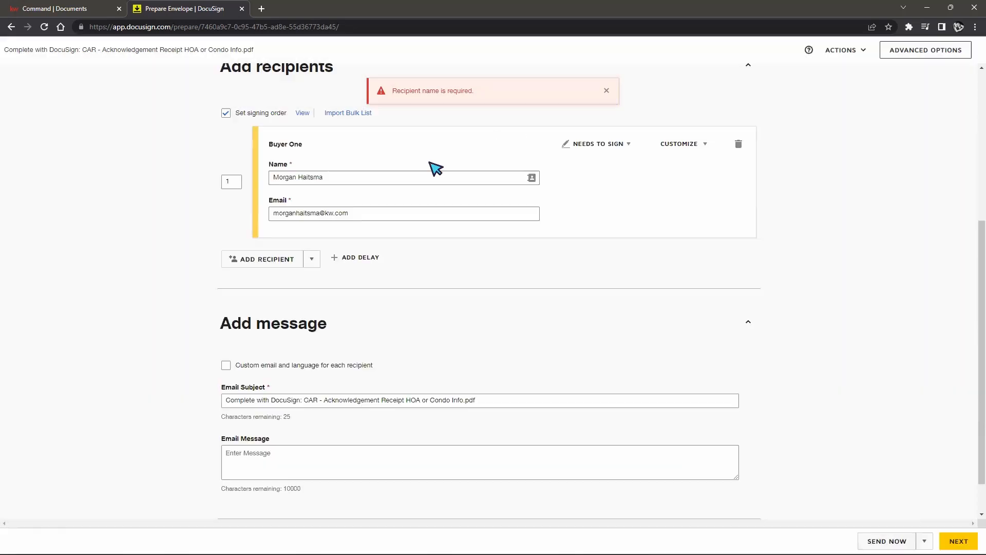
click(887, 541)
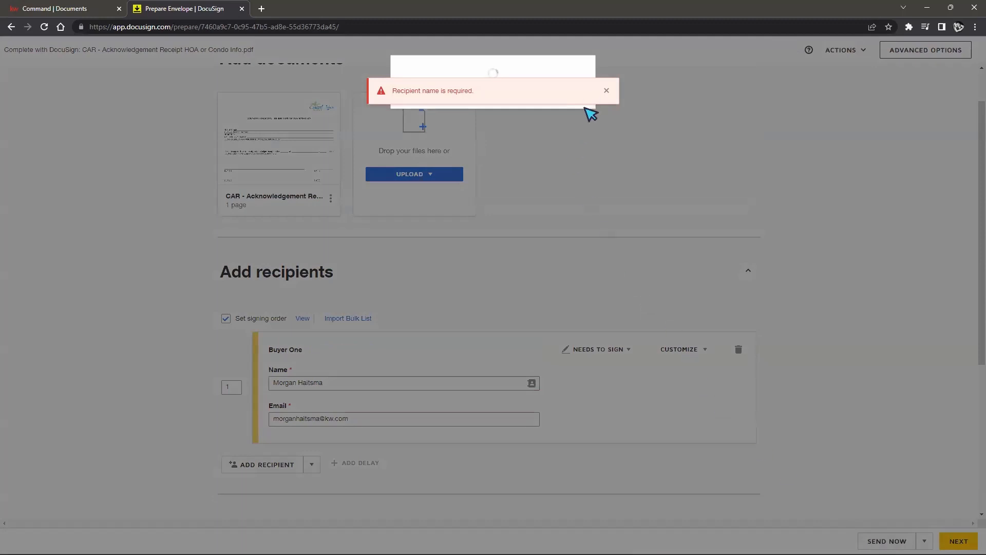
click(606, 91)
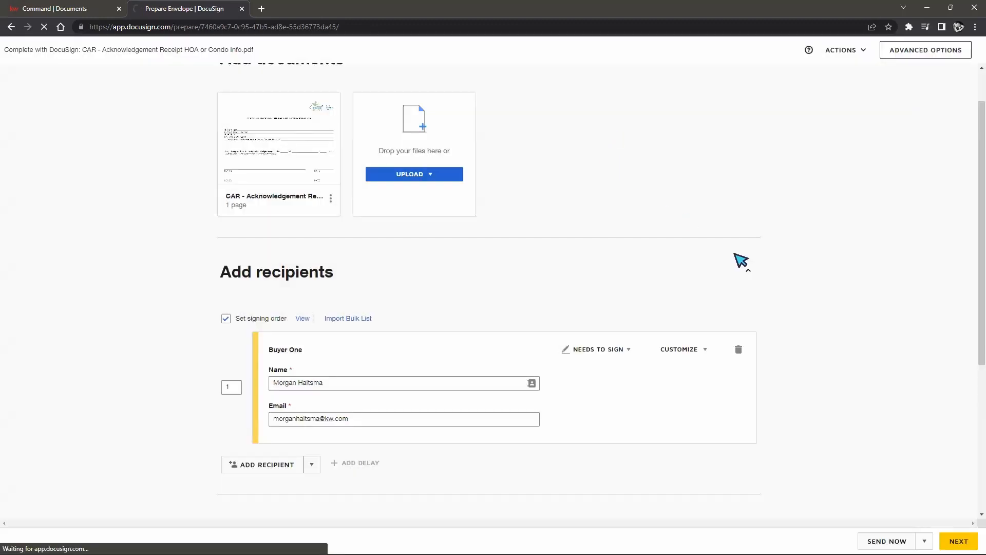
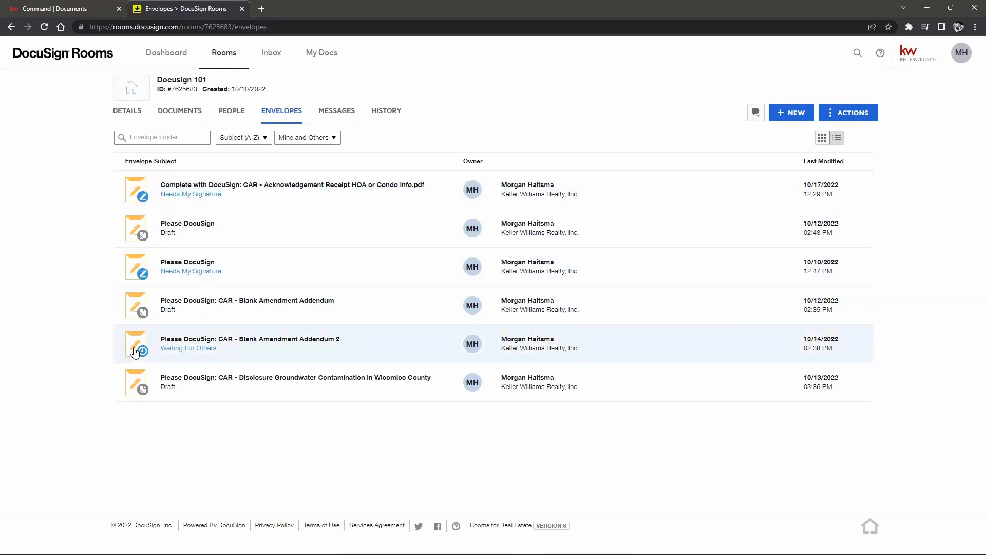
Step: Open the correction page for the CAR - Blank Amendment Addendum 2 envelope
click(258, 342)
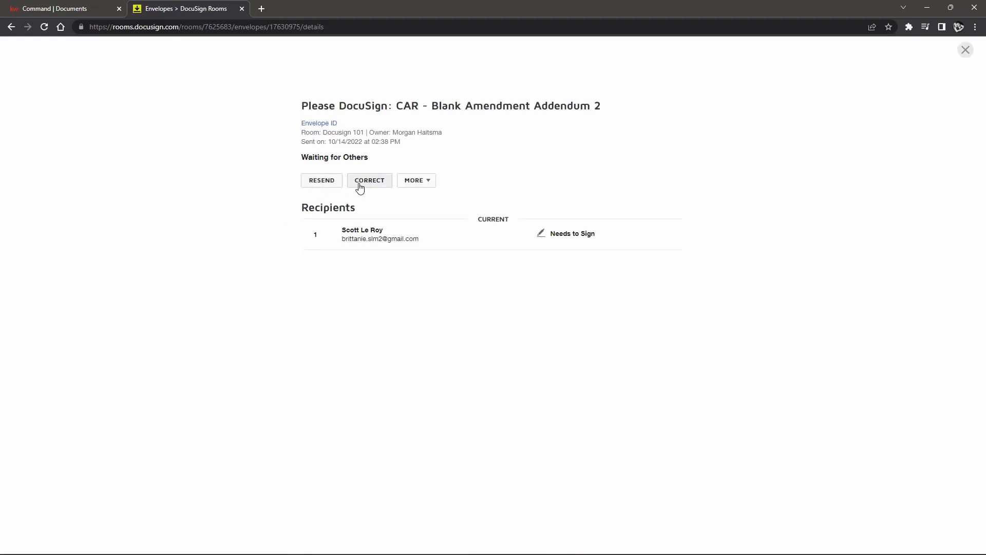
click(427, 181)
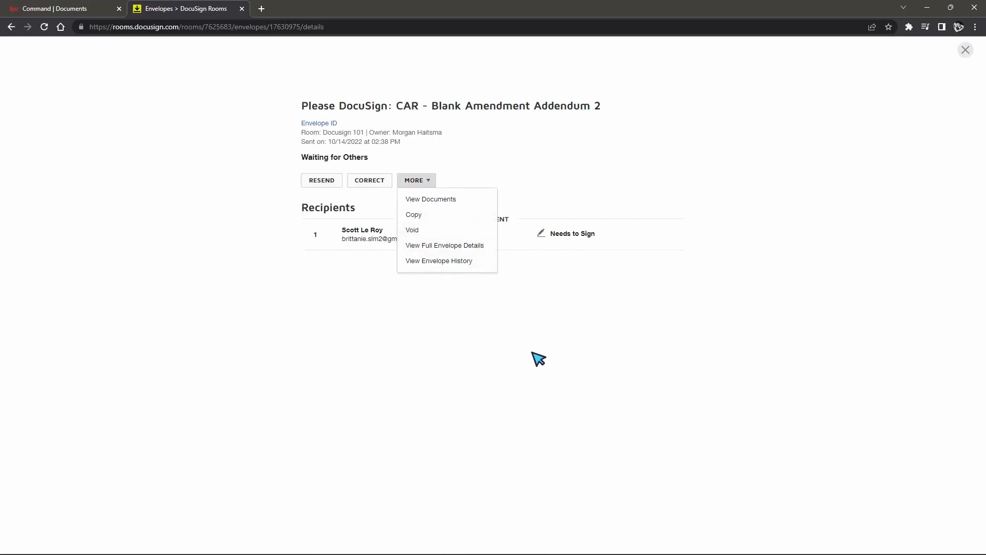
click(615, 329)
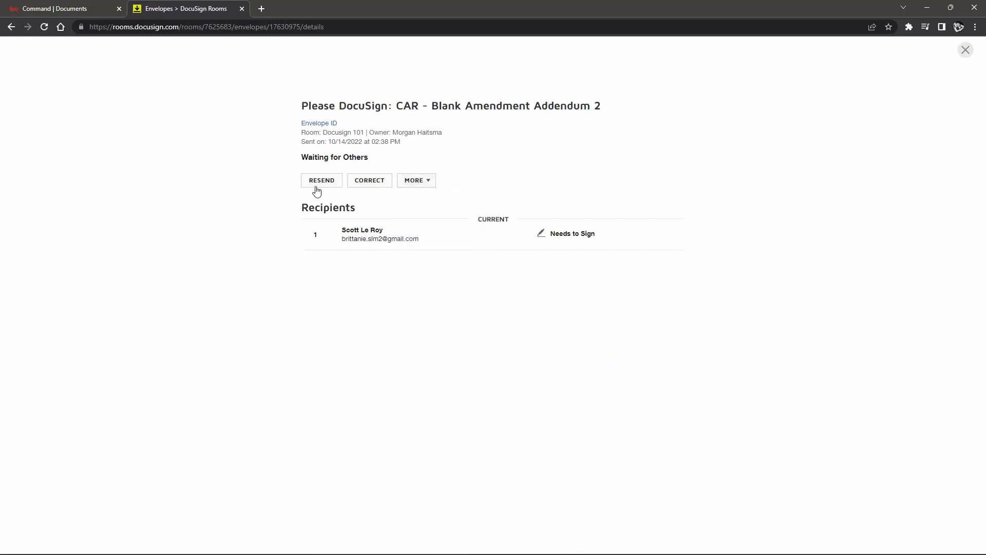
click(373, 185)
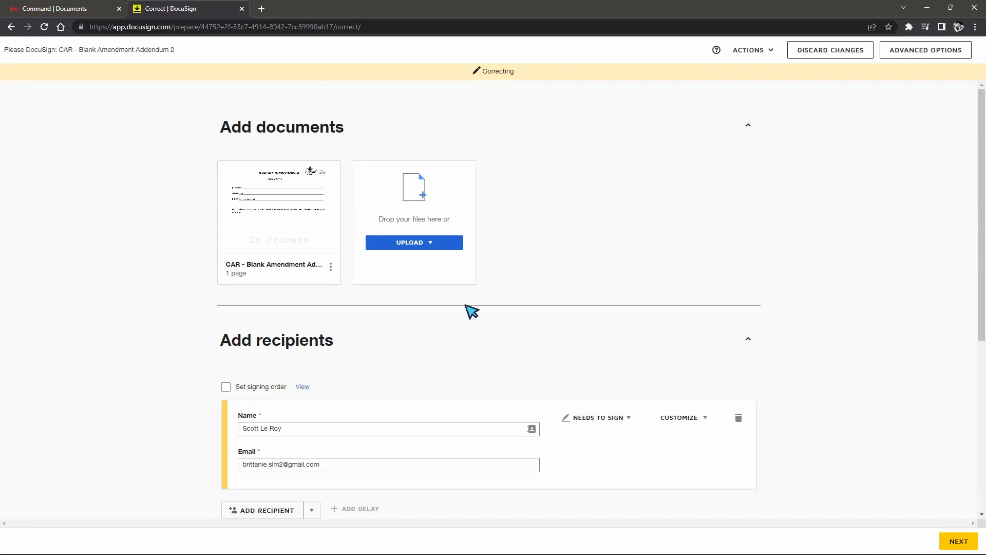
scroll(277, 433, down, 2)
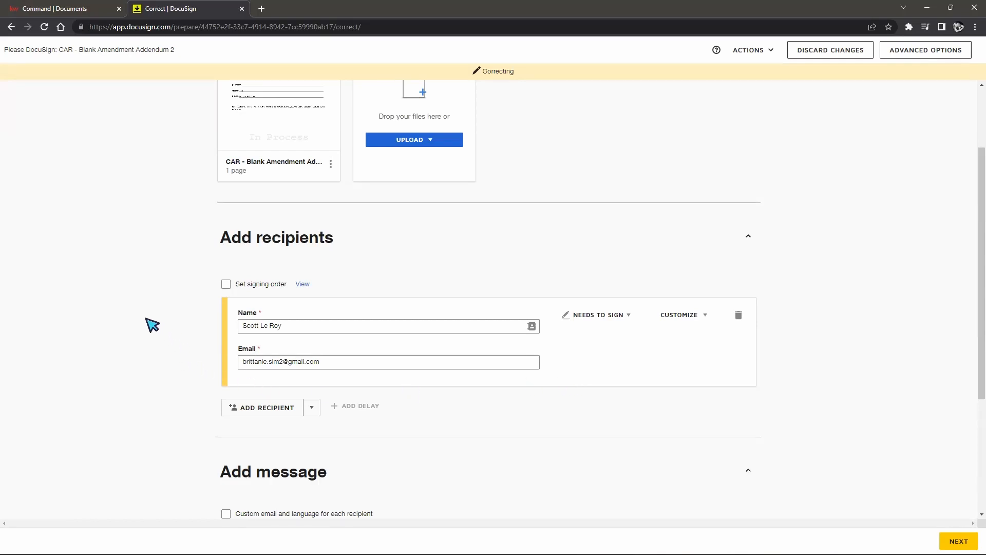
scroll(467, 370, down, 2)
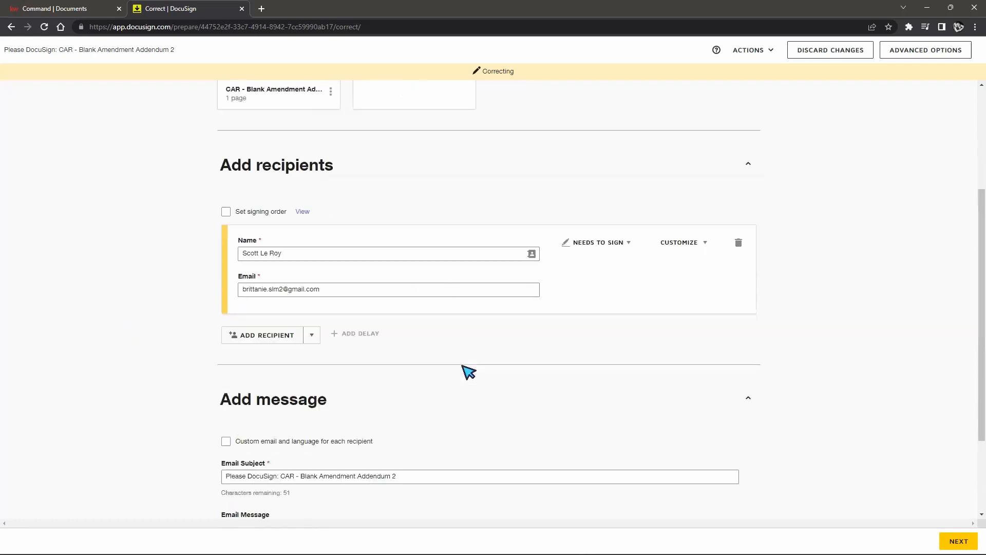
scroll(463, 366, up, 3)
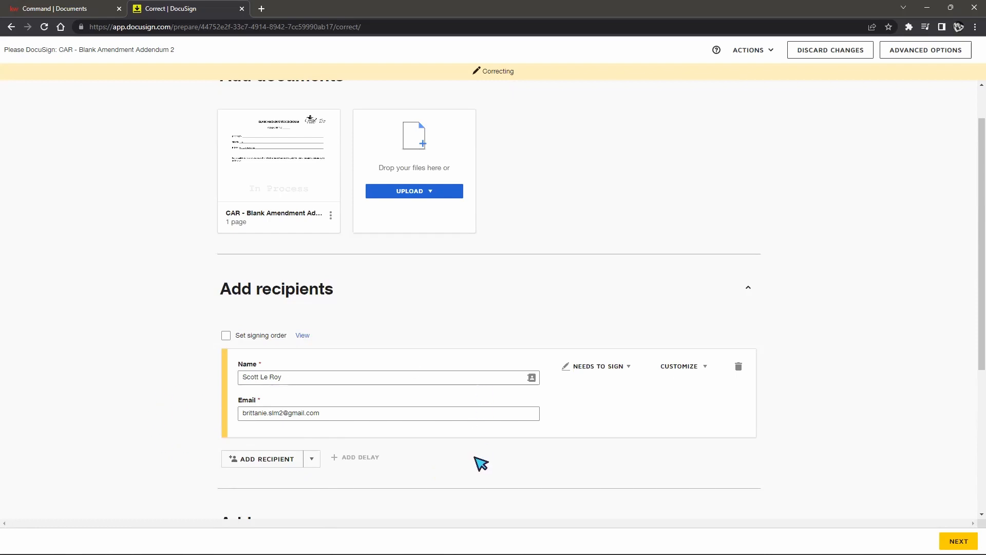
scroll(482, 467, down, 5)
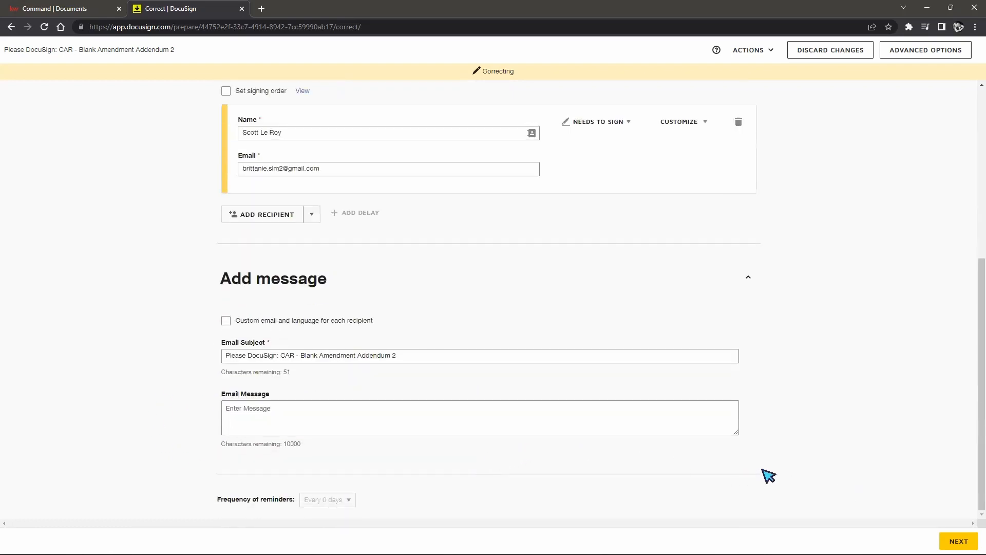
scroll(914, 462, up, 6)
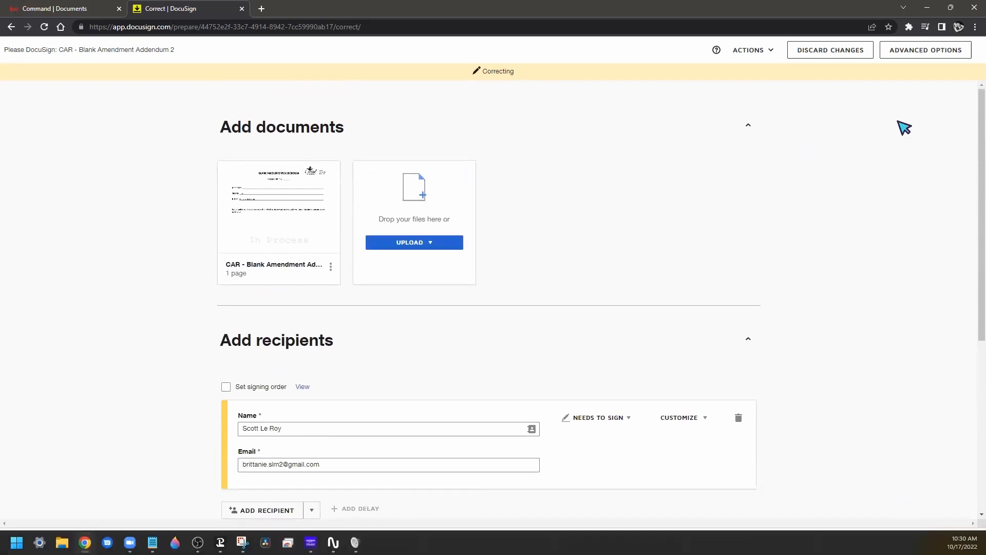
click(753, 51)
click(738, 84)
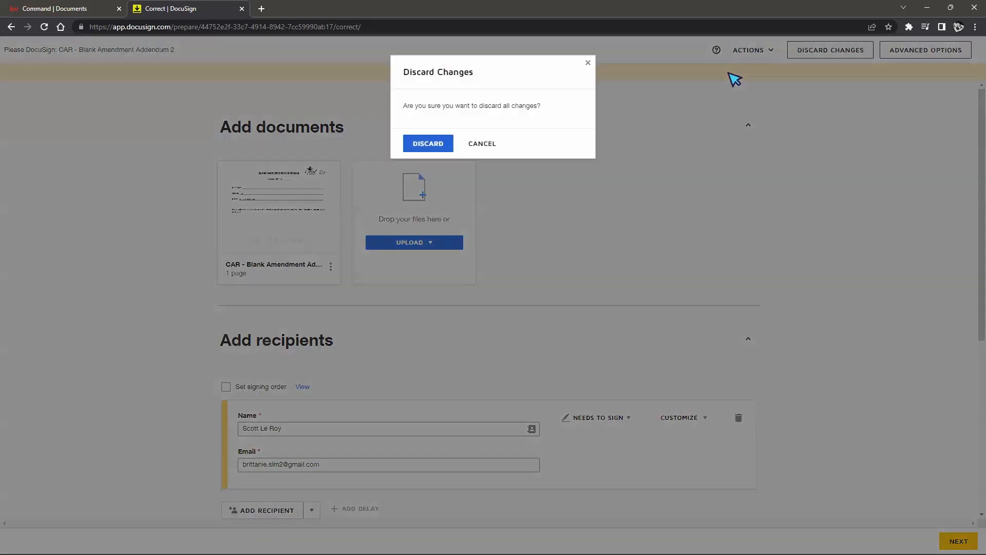
click(428, 143)
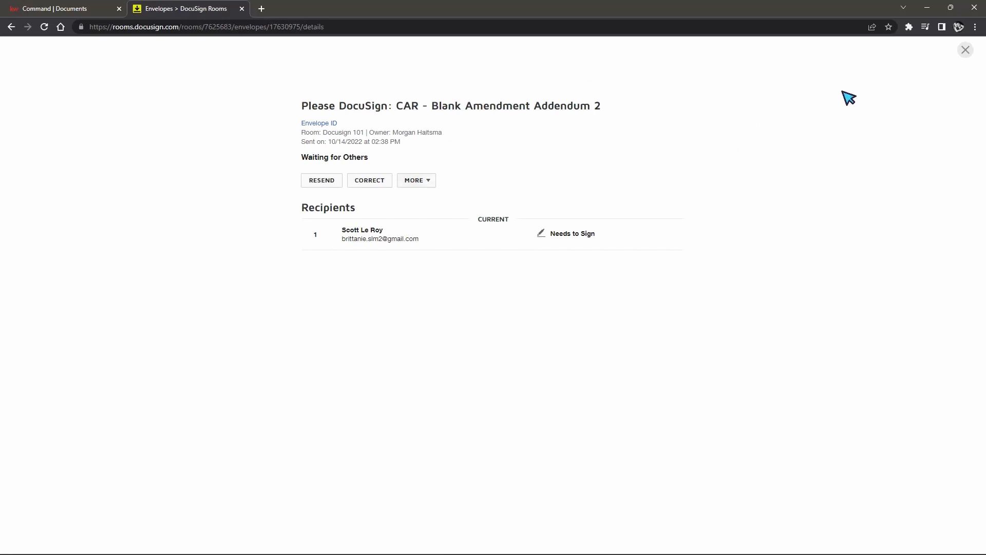
Step: Close the Docusign 101 envelope details and switch to DocuSign eSignature from the profile menu
click(965, 50)
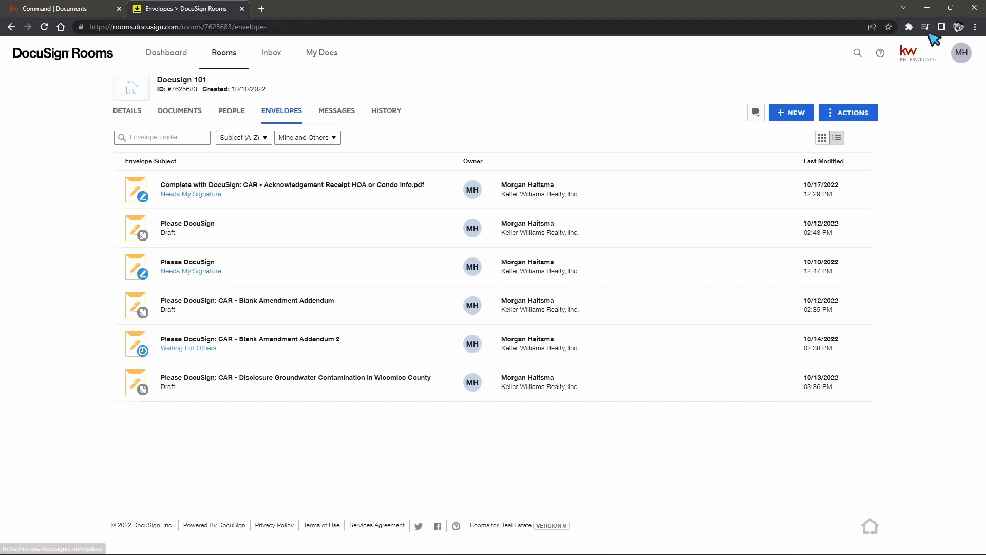
click(960, 54)
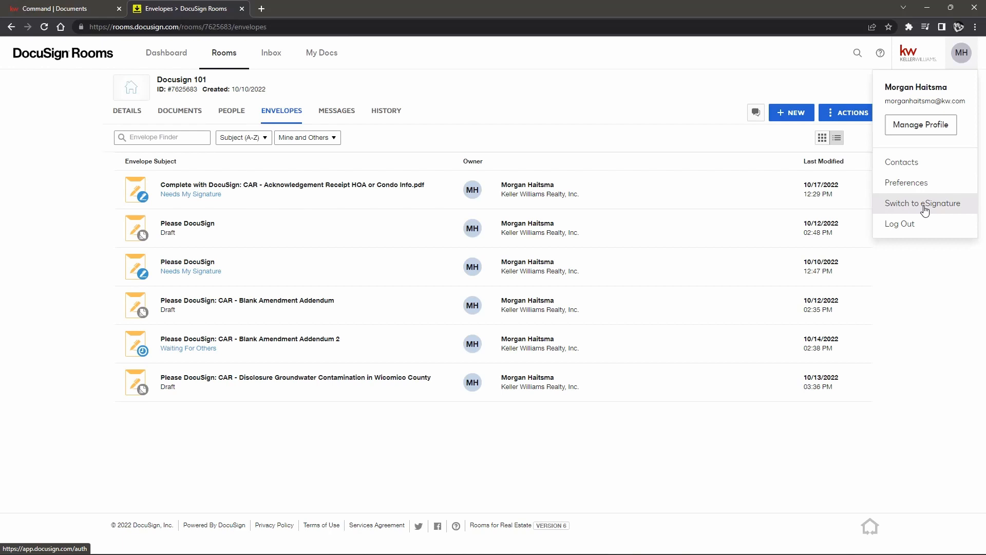
click(171, 223)
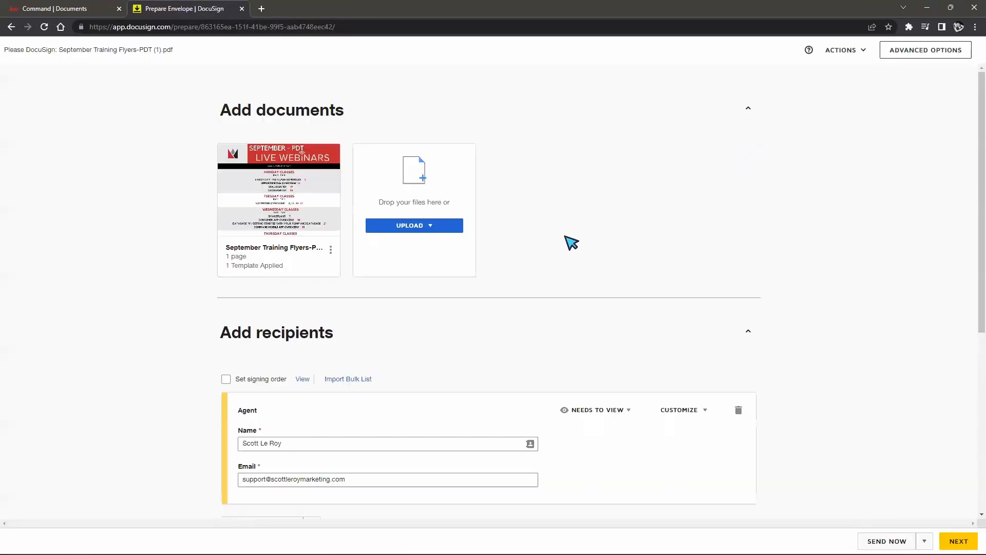
Step: Turn on signing order and add a second recipient to the envelope
scroll(480, 280, down, 2)
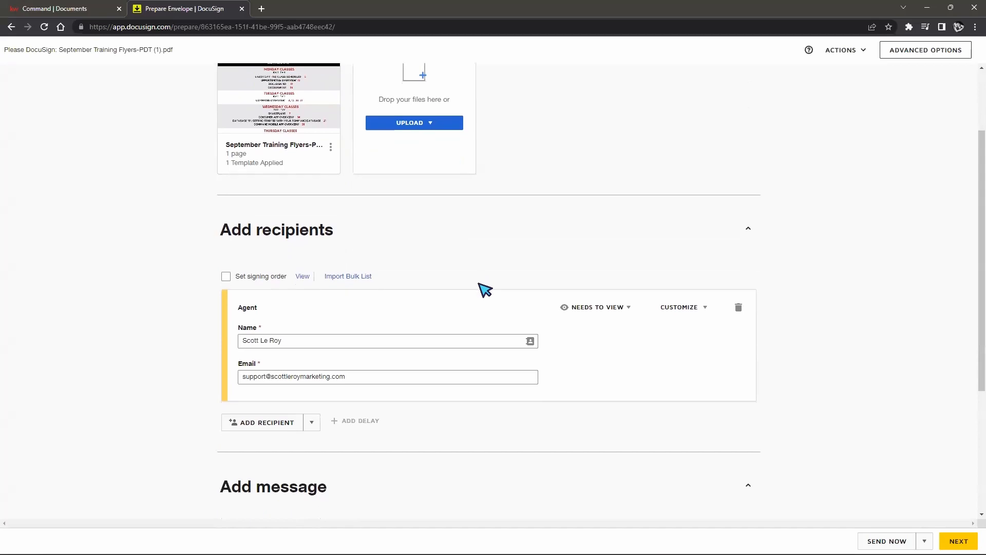
click(226, 278)
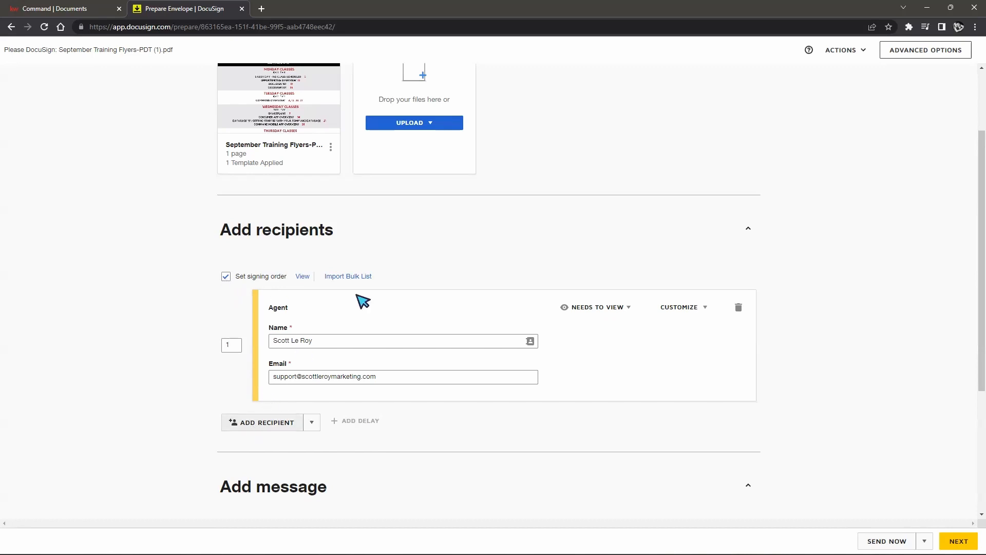
scroll(544, 251, down, 2)
click(260, 319)
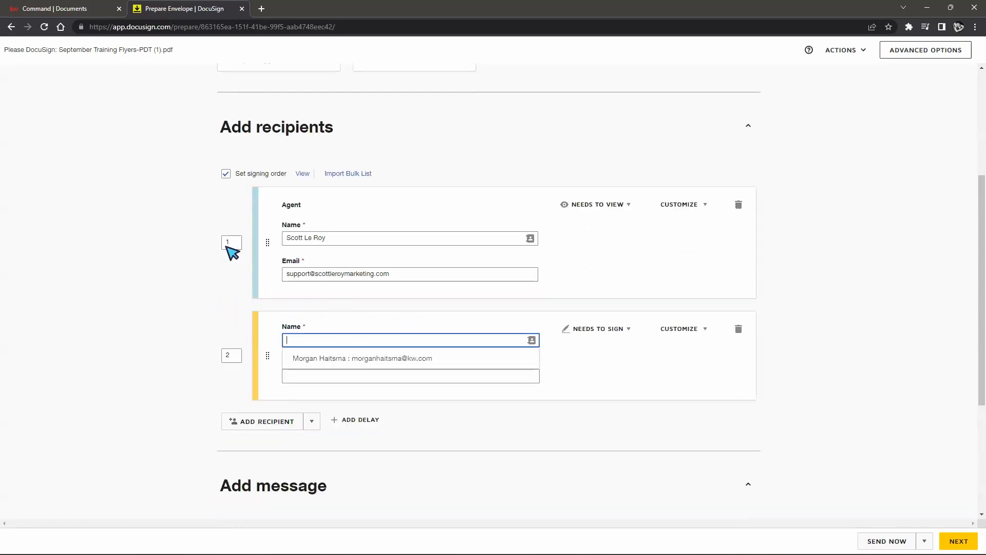
Step: Give the new recipient signing order 2
drag(266, 334, 258, 257)
double_click(234, 356)
click(229, 244)
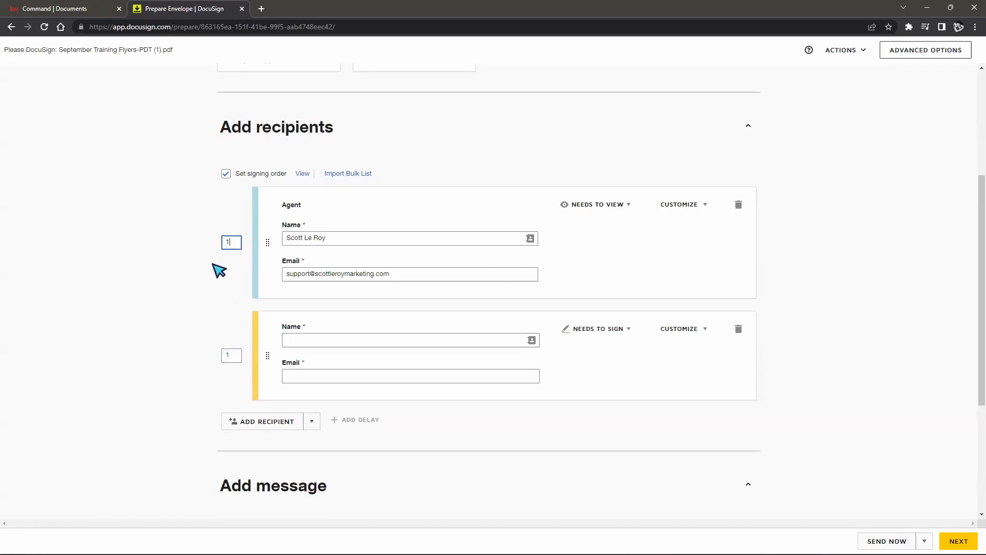
drag(268, 354, 263, 230)
click(237, 358)
click(223, 286)
drag(265, 357, 262, 202)
text(2)
click(196, 309)
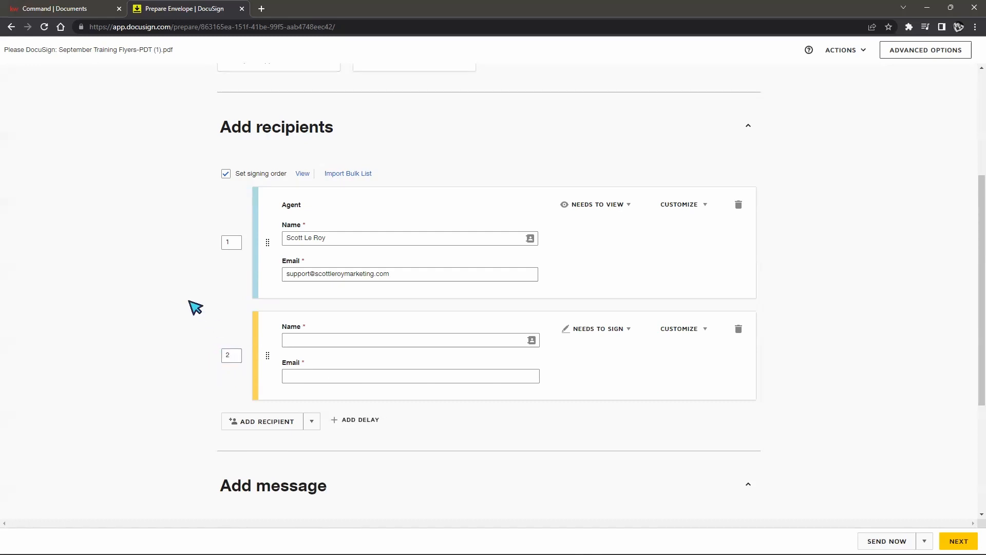
Step: Save the September Training Flyers envelope as a draft and close it
scroll(854, 330, up, 4)
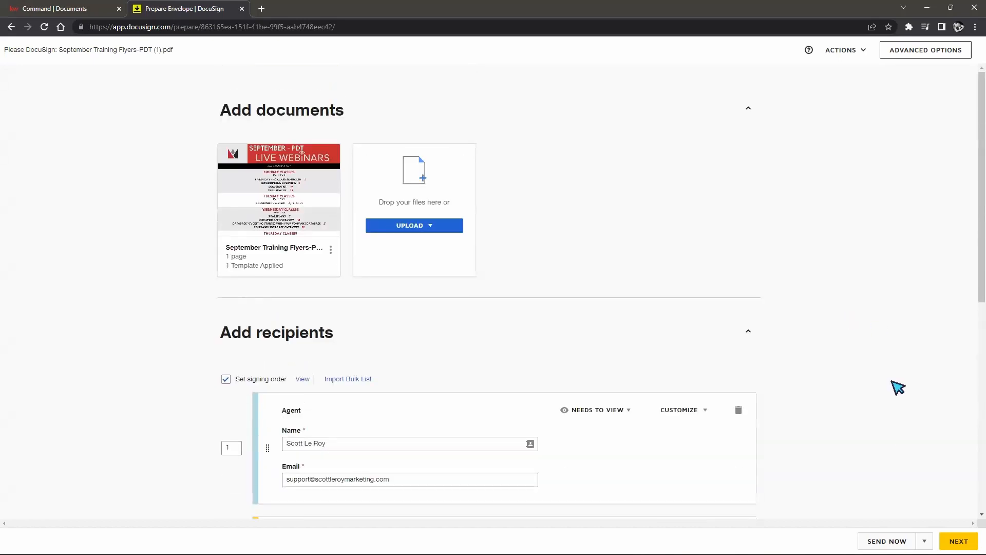
click(841, 51)
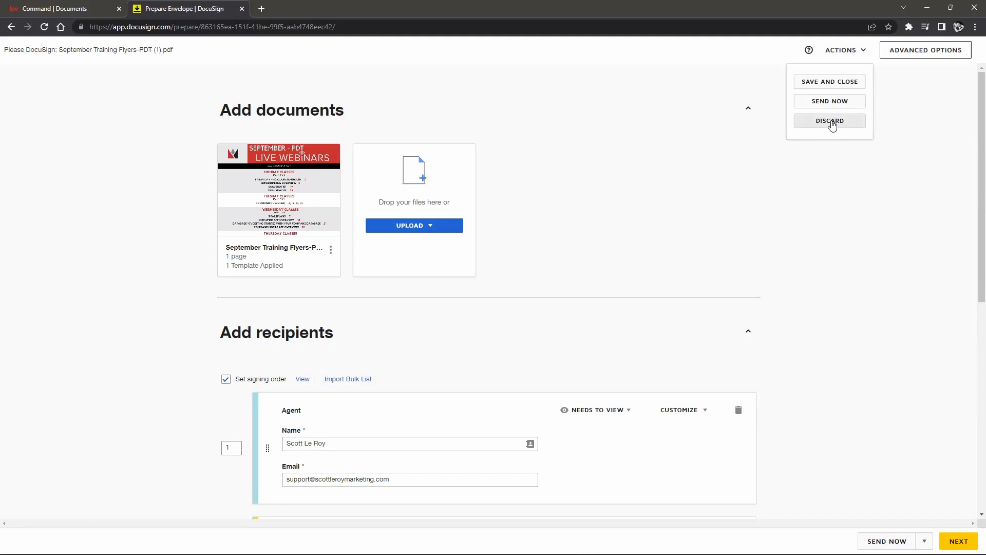
click(855, 86)
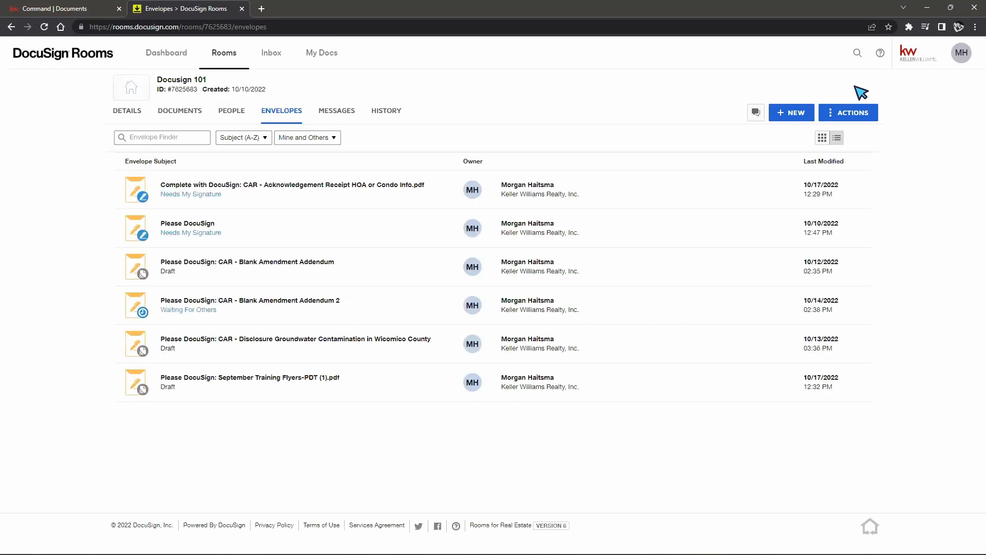
Step: Browse My Docs forms and show the Form Templates list with its three templates
click(338, 61)
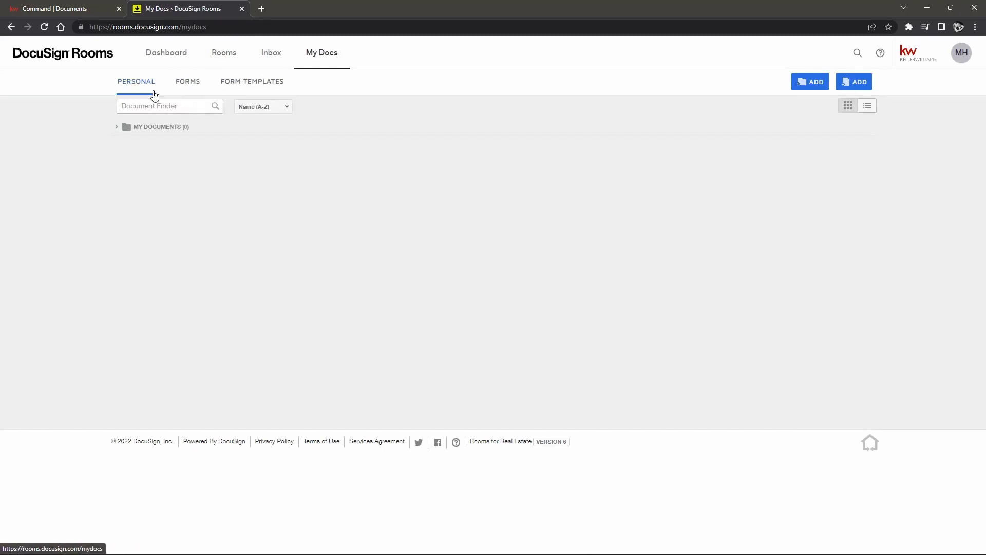
click(125, 126)
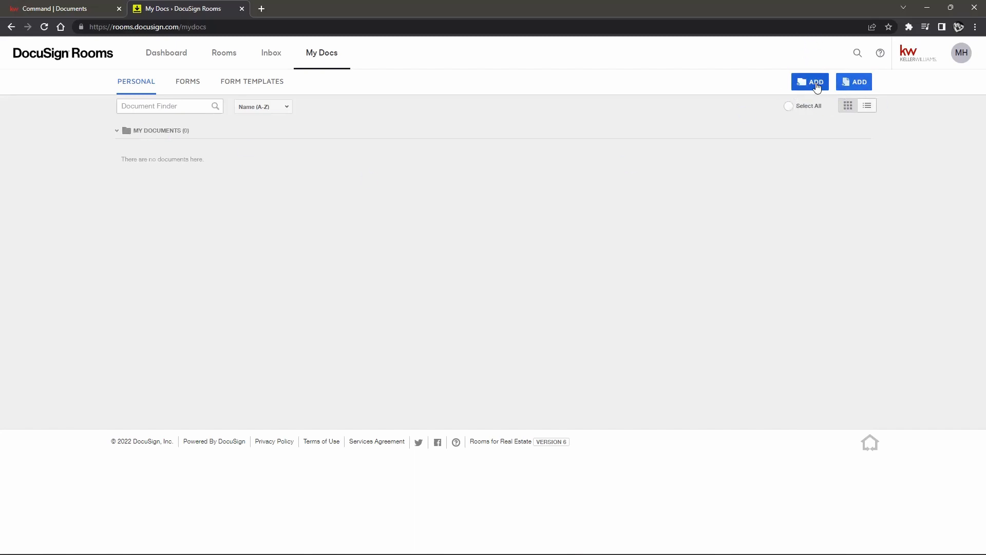
click(190, 83)
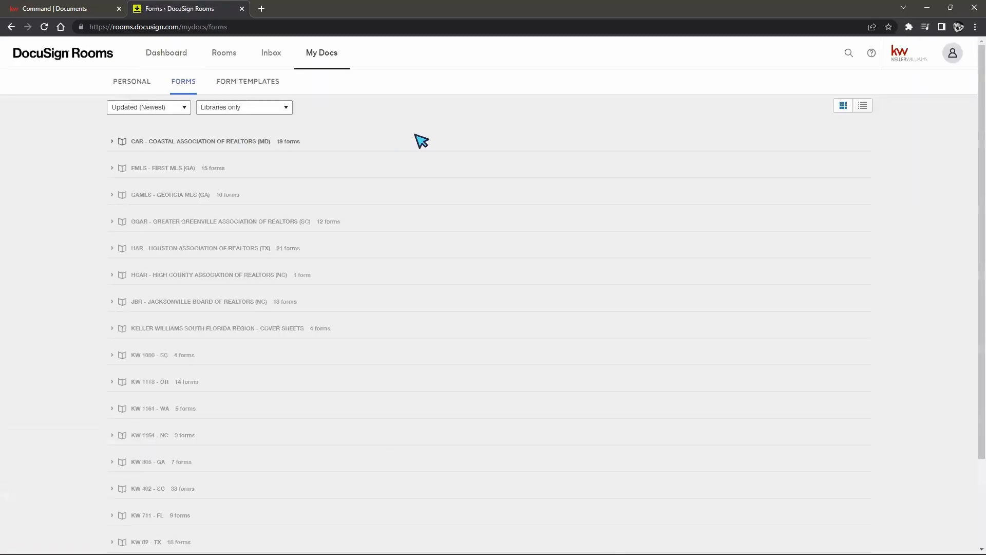
scroll(278, 219, down, 2)
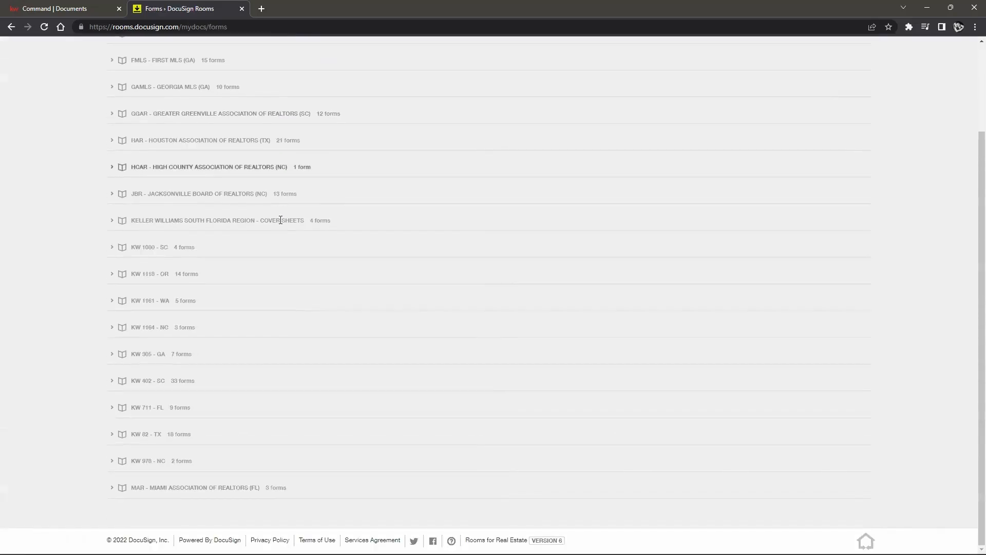
scroll(132, 199, up, 2)
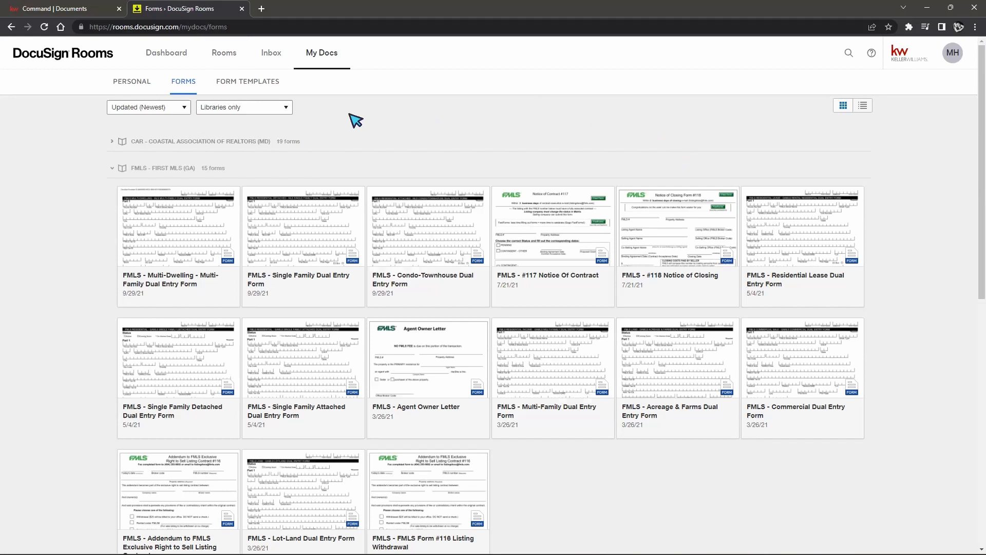
click(260, 88)
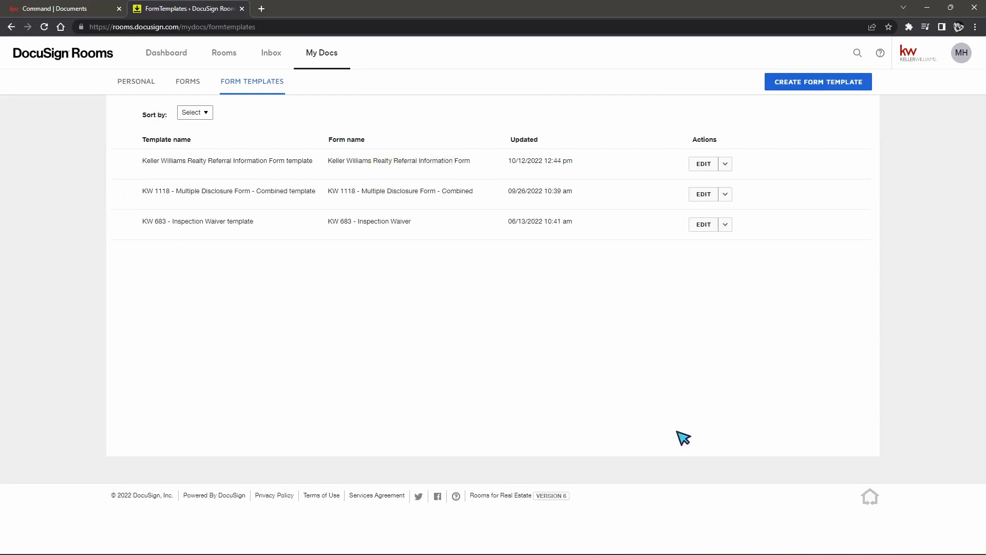
Step: Create a new form template from the GAMLS - Georgia MLS (GA) Land-Lot Input Sheet
click(817, 87)
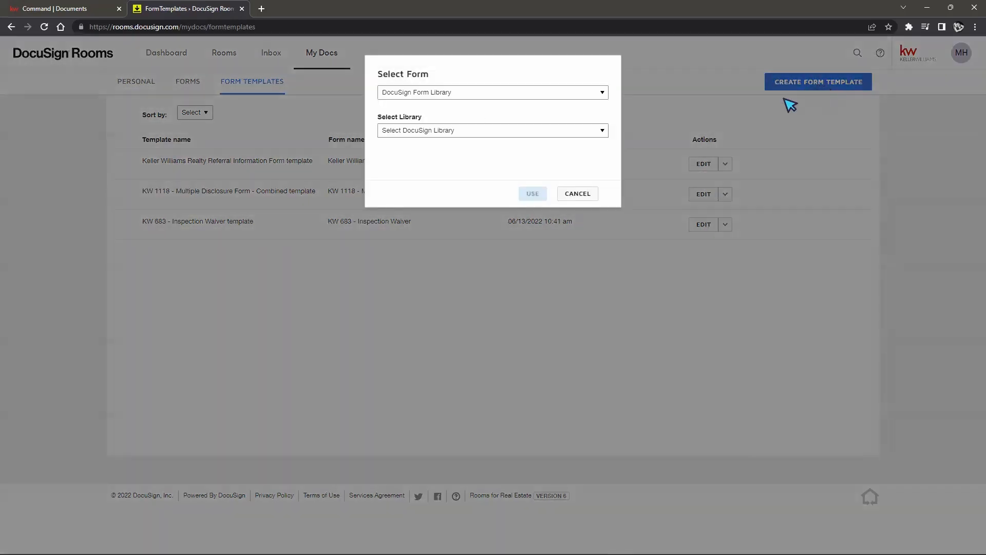
click(459, 95)
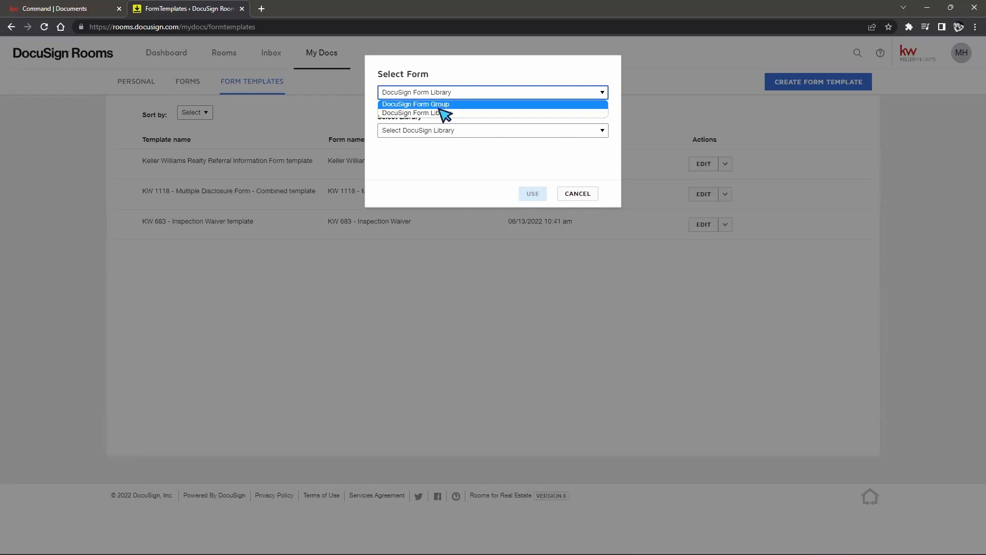
click(463, 113)
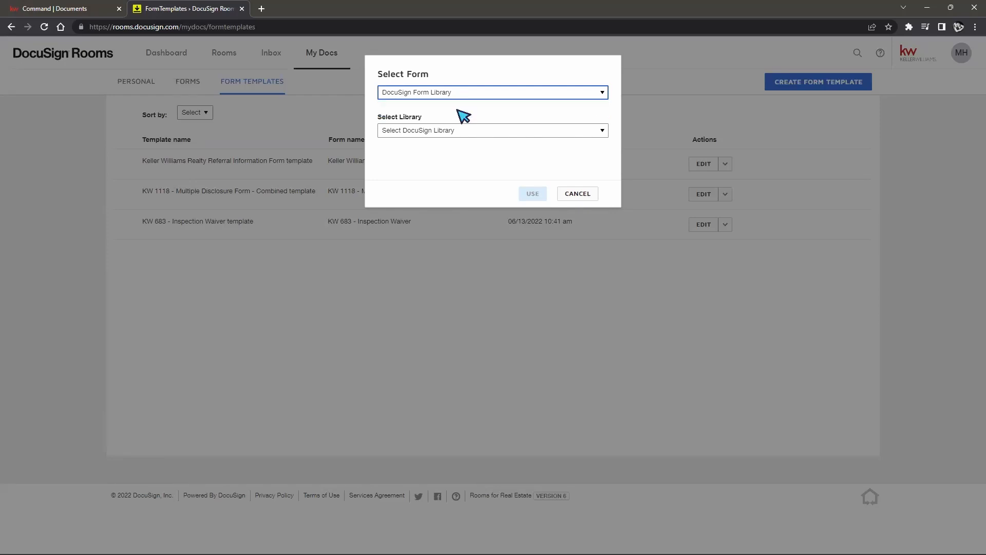
click(426, 131)
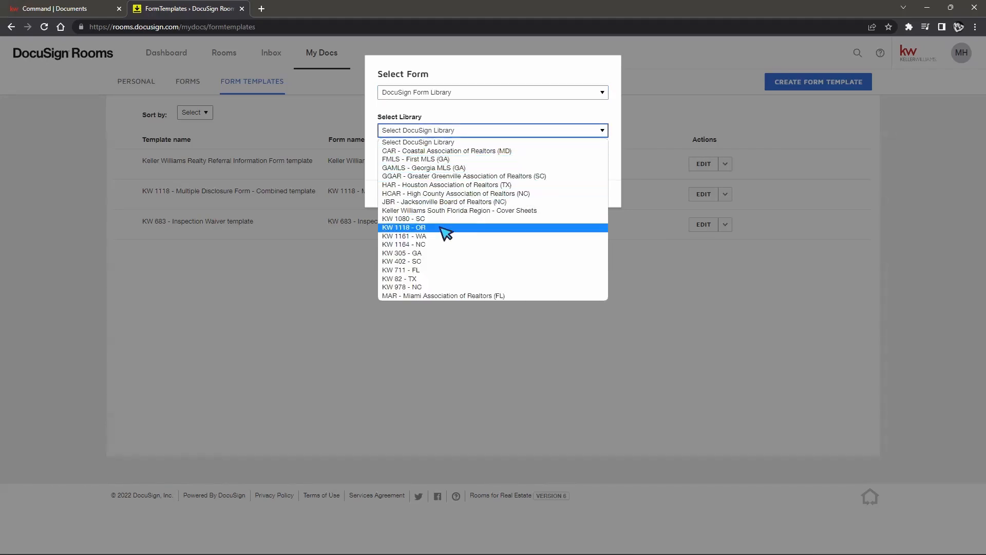
click(447, 169)
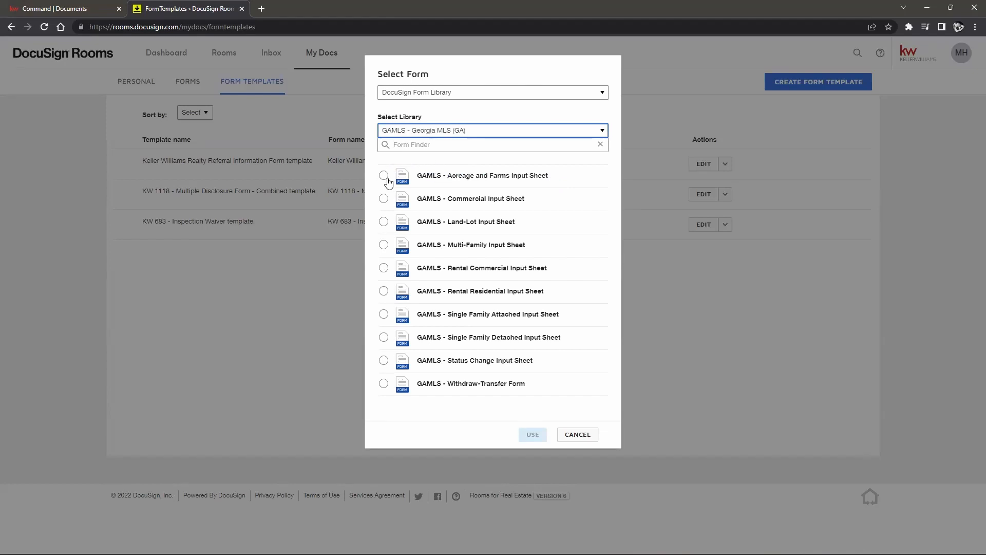
click(385, 177)
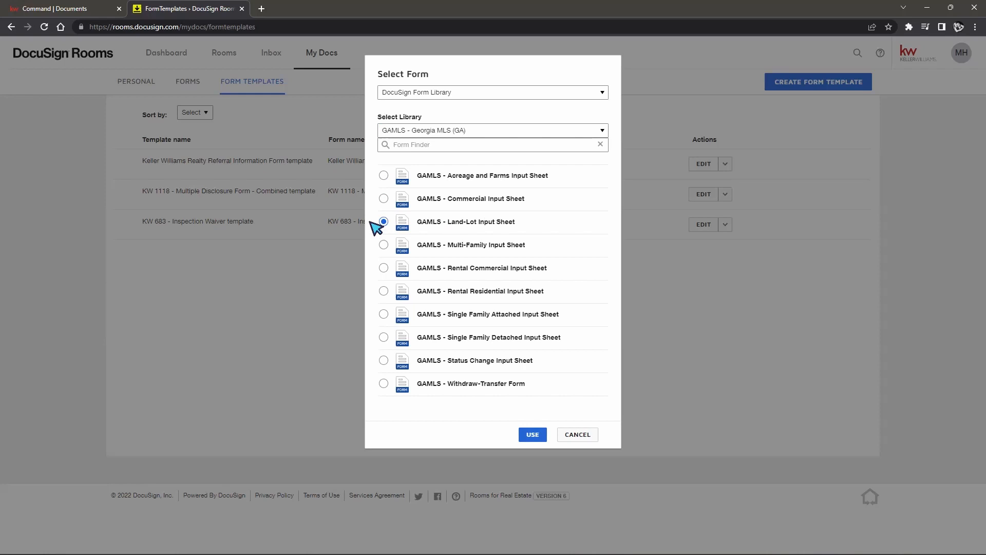
click(523, 436)
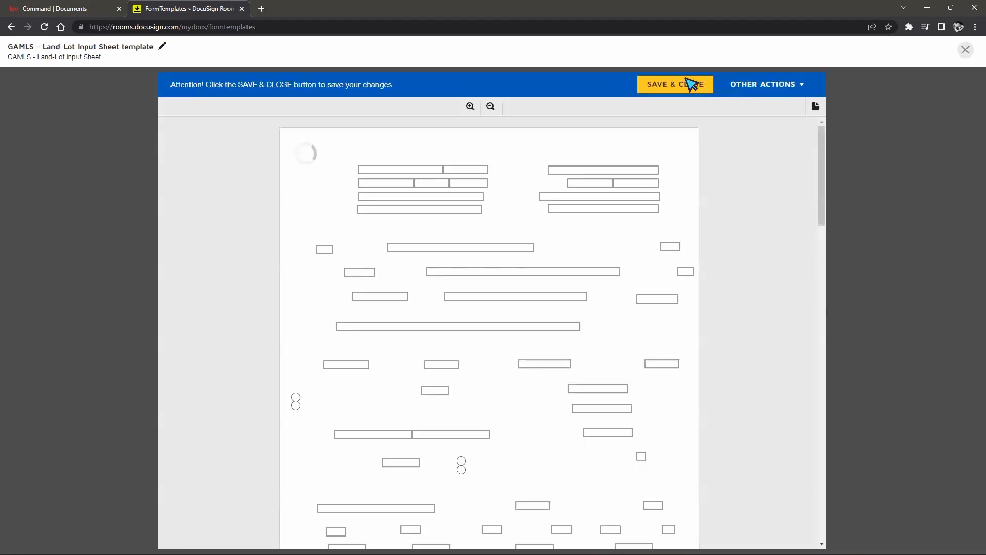
Step: Prefill Property Address 123 Main st, Vow_Address Y and Vow_Avm N
click(390, 168)
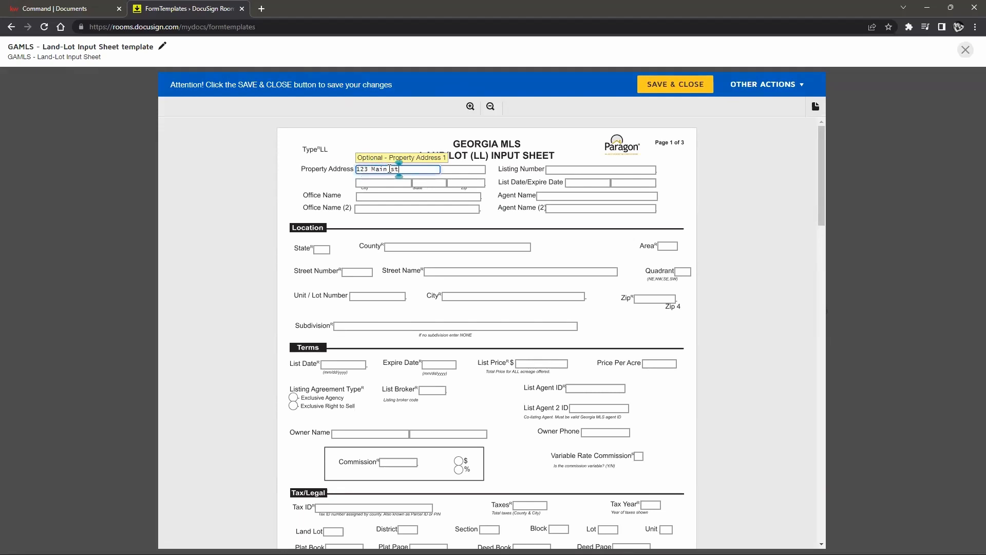
click(781, 186)
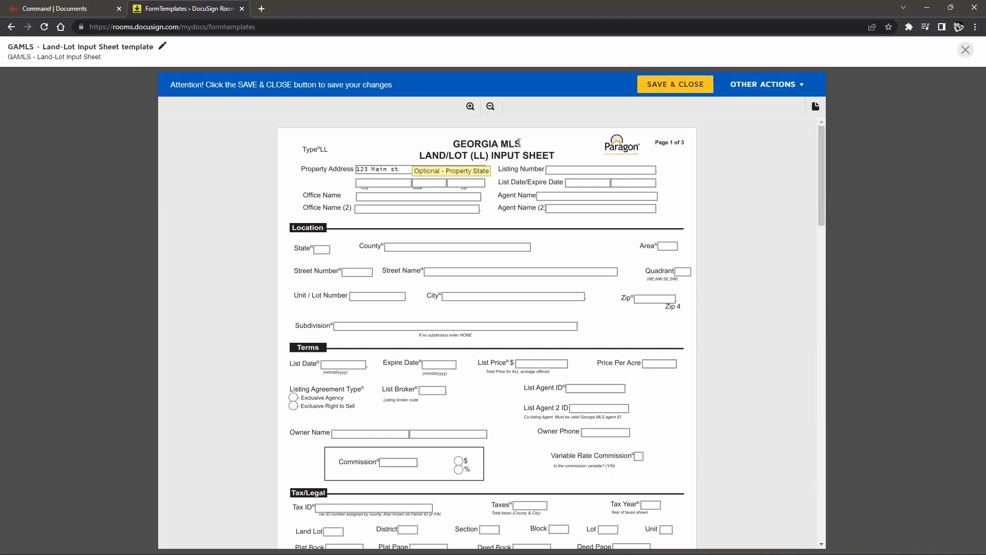
scroll(639, 271, down, 20)
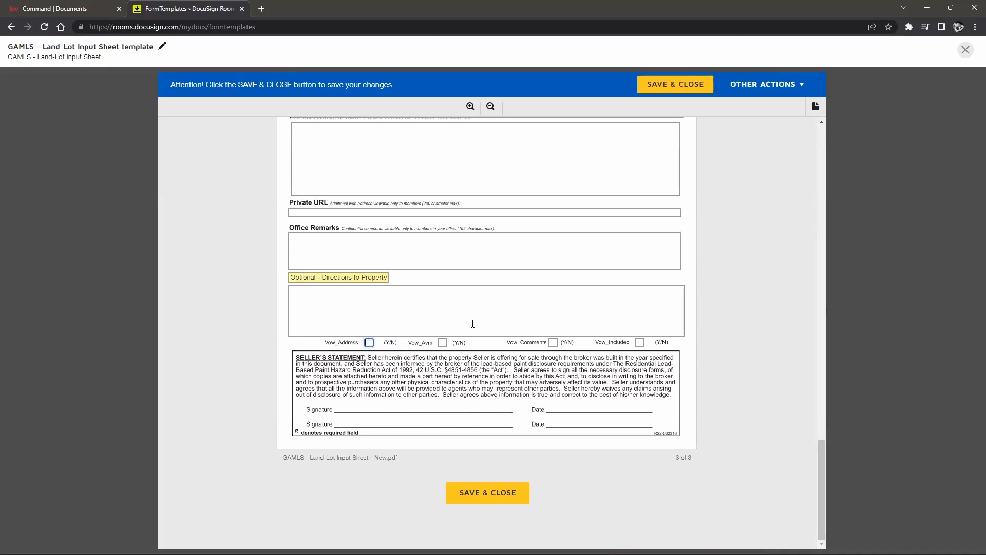
text(Y)
click(442, 343)
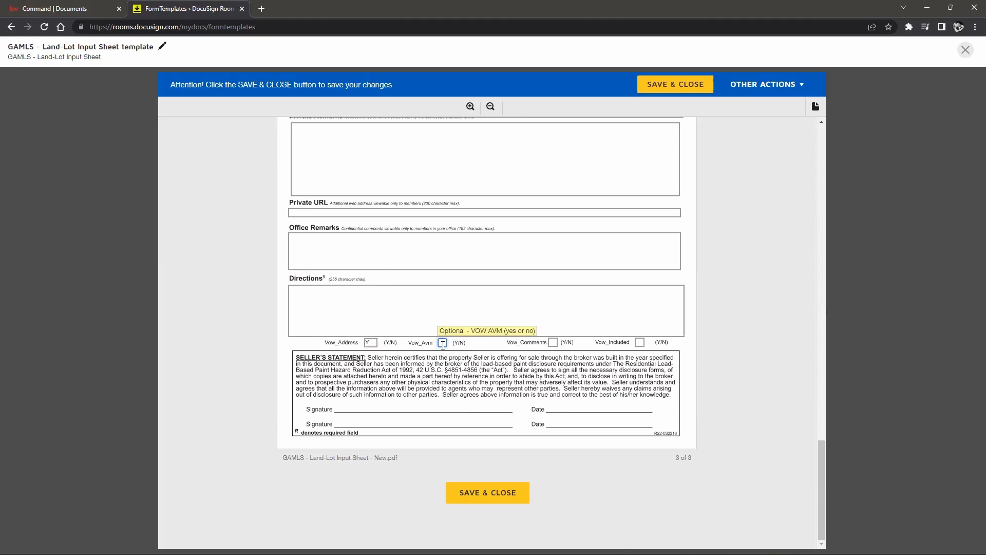
scroll(735, 310, up, 8)
Step: Enter 'SRTHSRTHSRTHS' in the Public Remarks field
click(390, 389)
text(SRTHSRTHSRTHS)
click(790, 371)
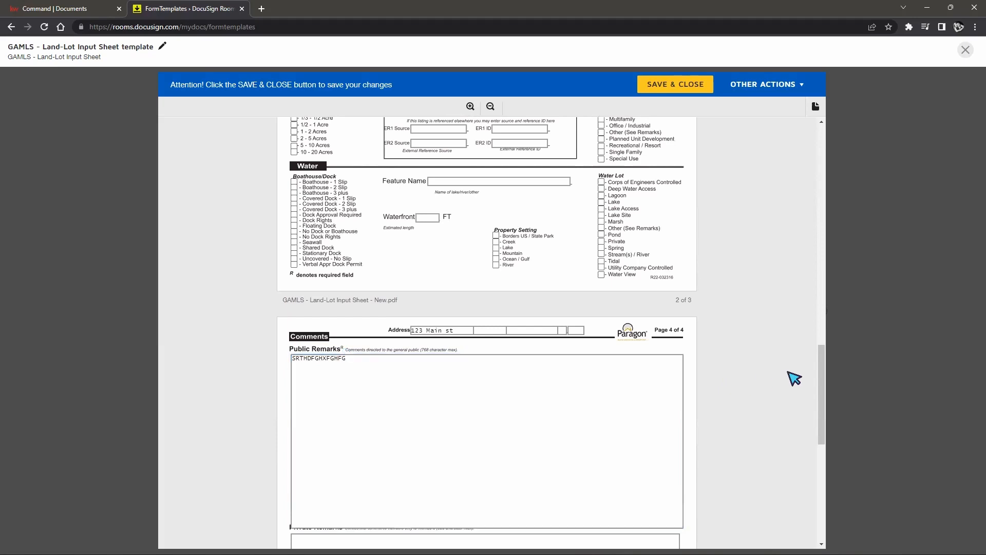
scroll(733, 280, down, 8)
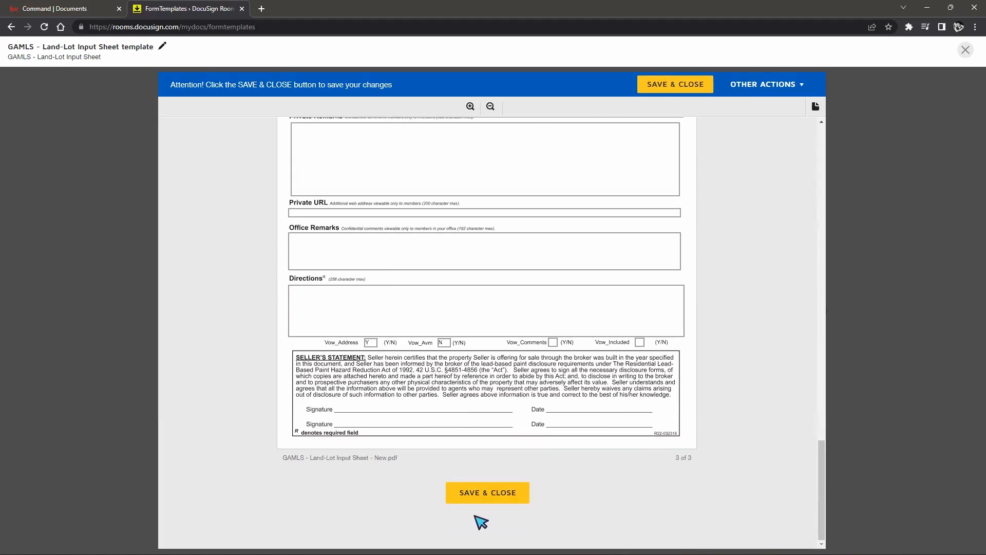
Step: Save and close the GAMLS - Land-Lot Input Sheet template
click(491, 494)
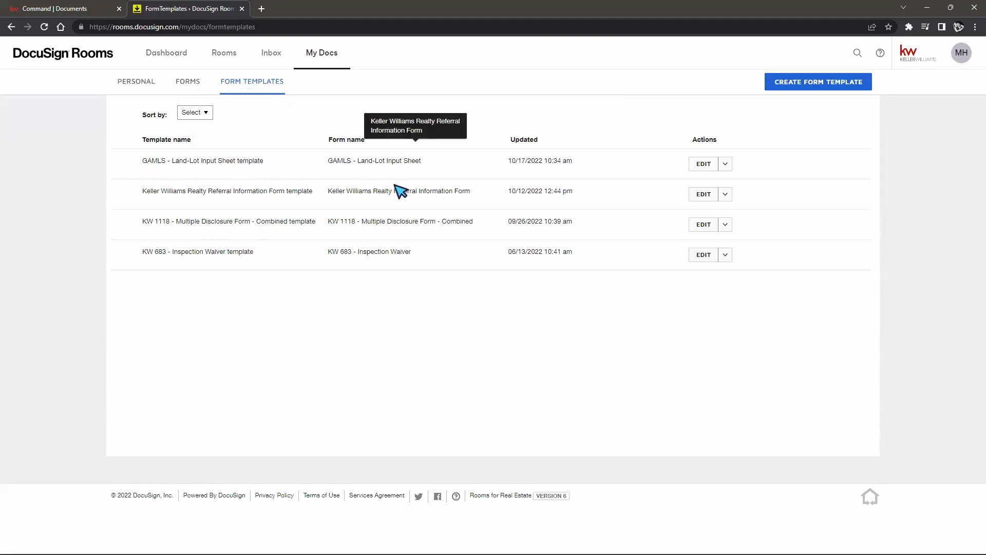
click(726, 165)
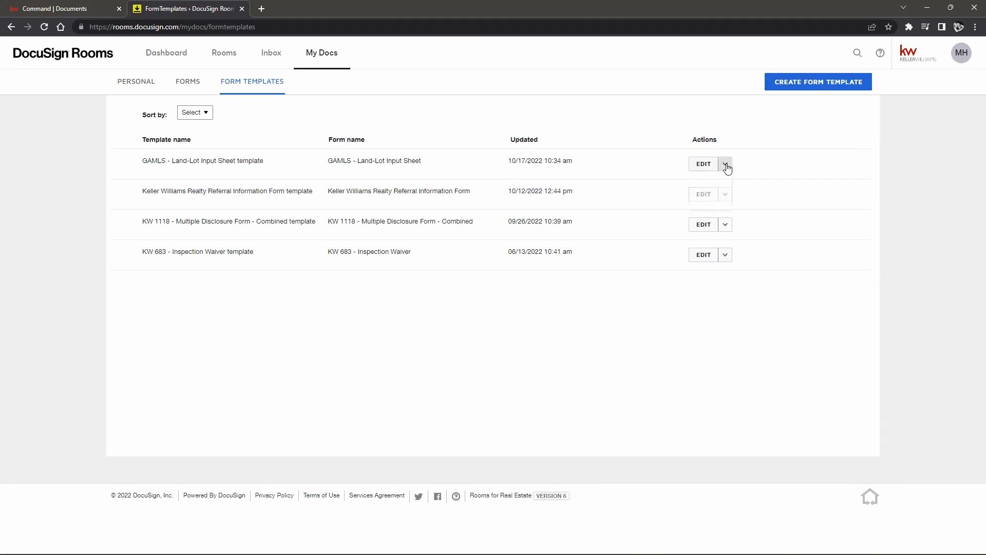
click(726, 165)
Step: Copy the new template's name and go to the rooms list
drag(143, 161, 260, 163)
right_click(260, 162)
click(282, 170)
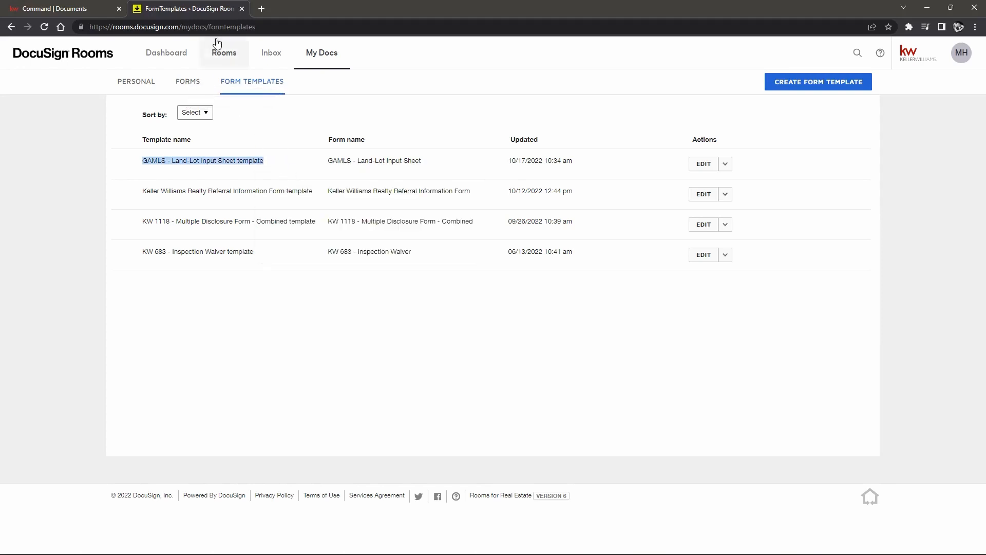
click(229, 58)
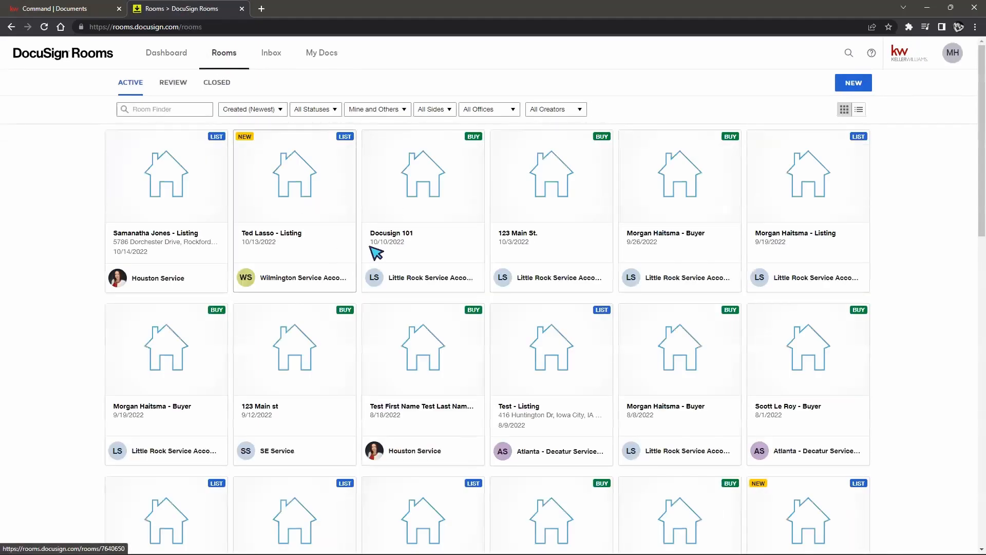
Step: In the Docusign 101 room's documents, search DocuSign Forms for the copied template name
click(440, 208)
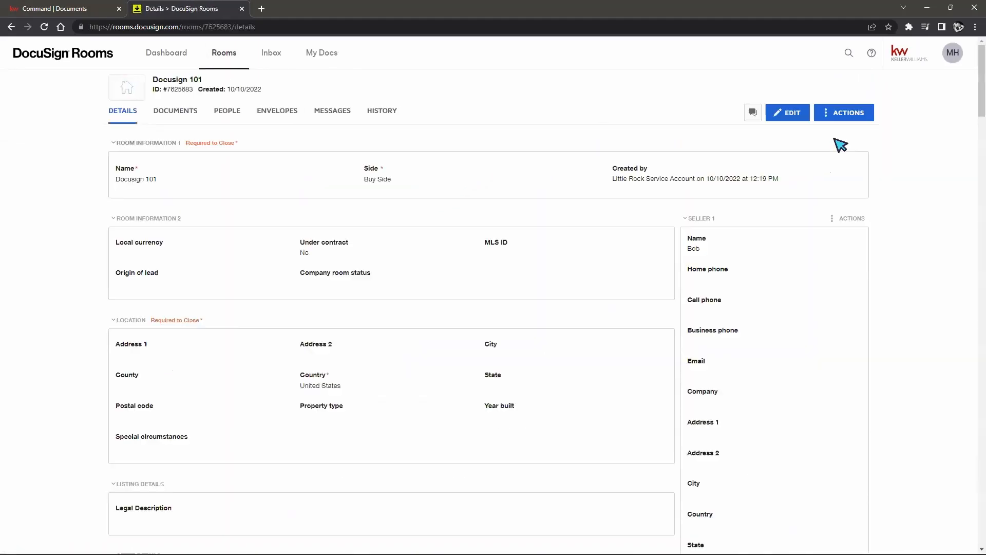
click(185, 110)
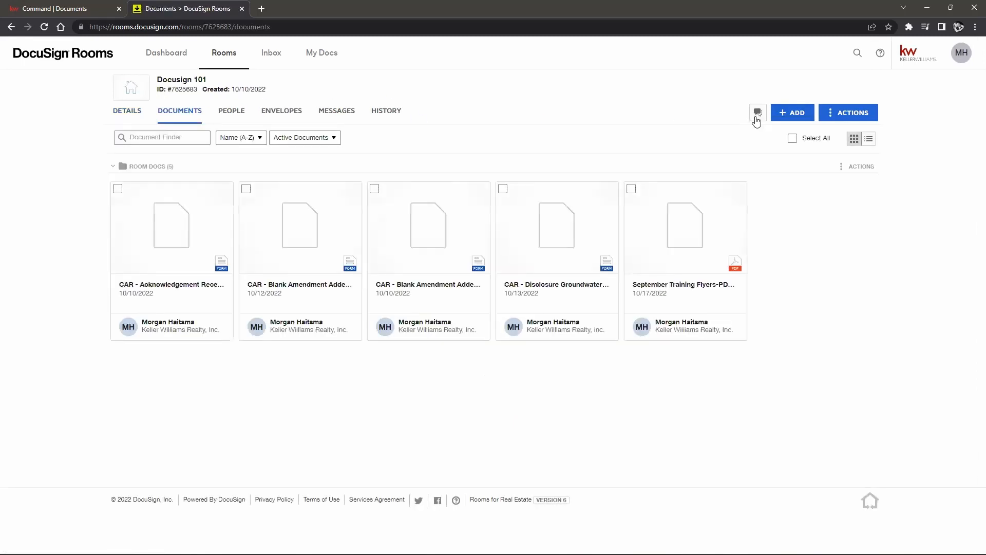
click(791, 114)
click(827, 159)
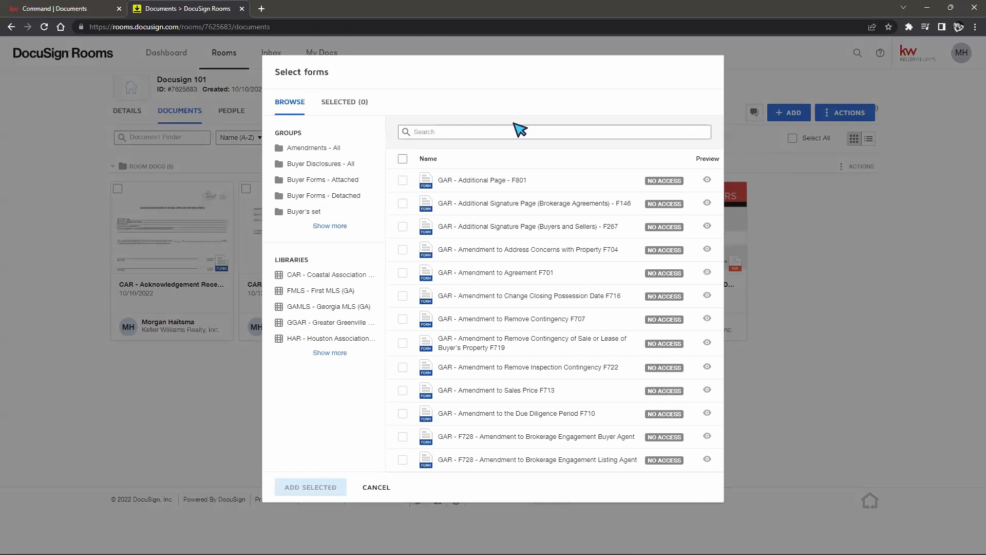
click(509, 130)
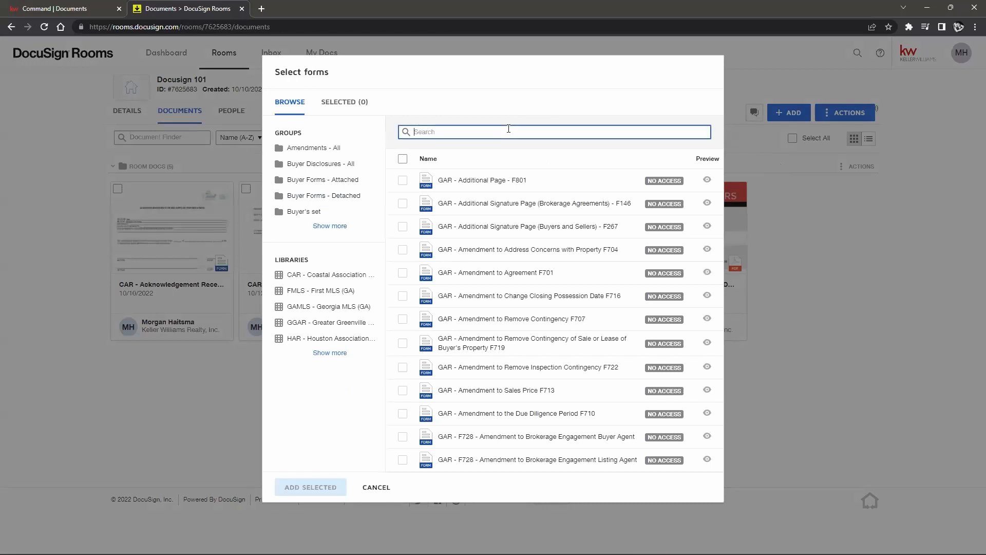
key(ctrl+v)
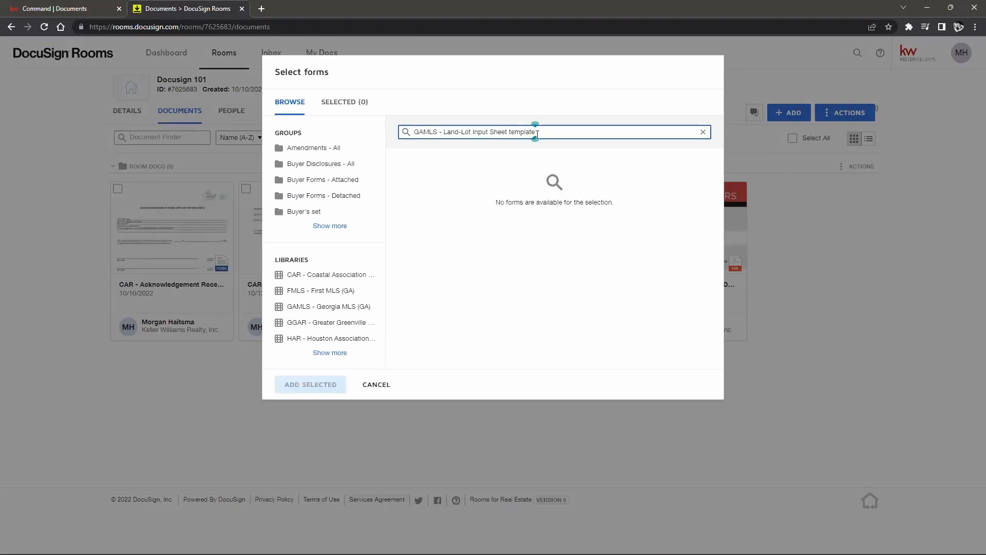
Step: Select the Land-Lot Input Sheet from the GAMLS - Georgia MLS (GA) library
click(310, 307)
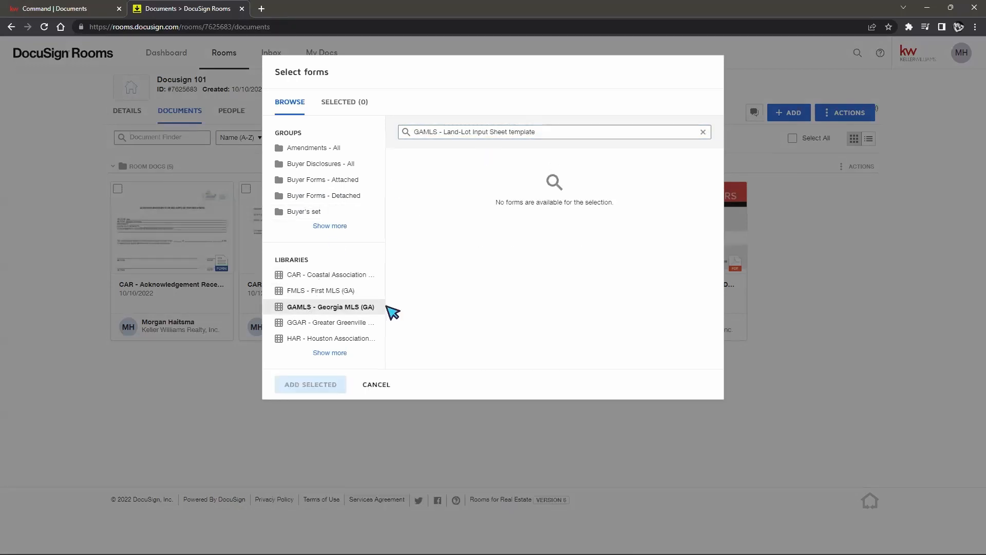
click(703, 132)
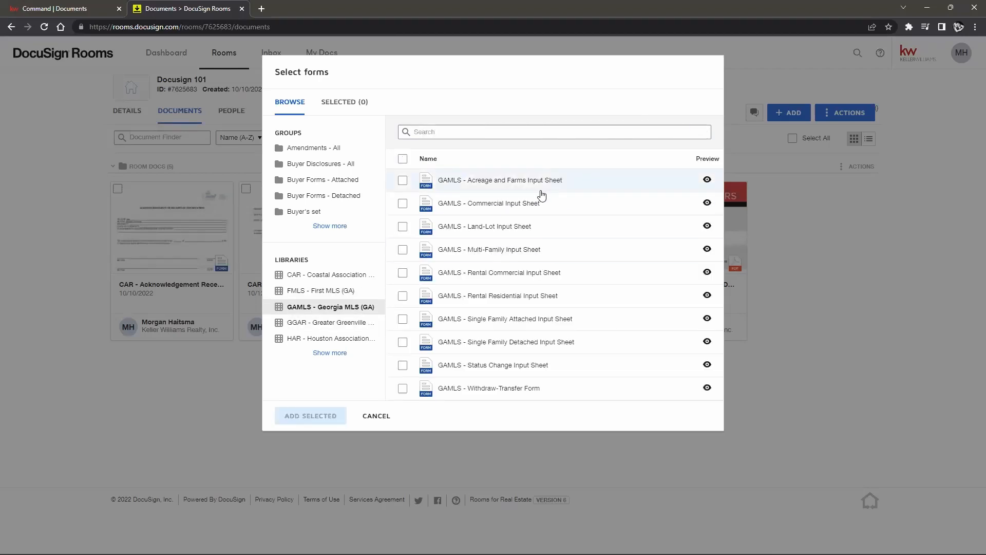
click(402, 227)
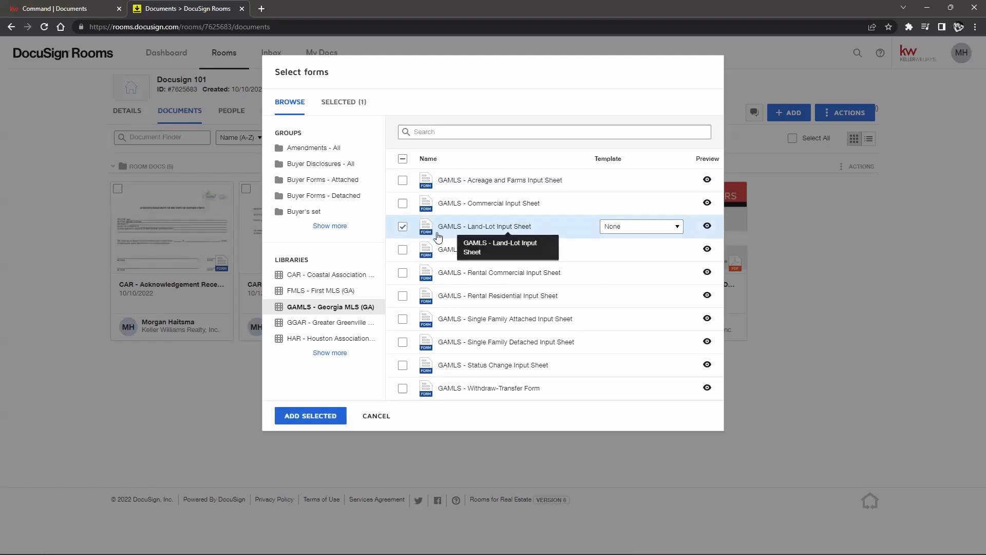
click(402, 227)
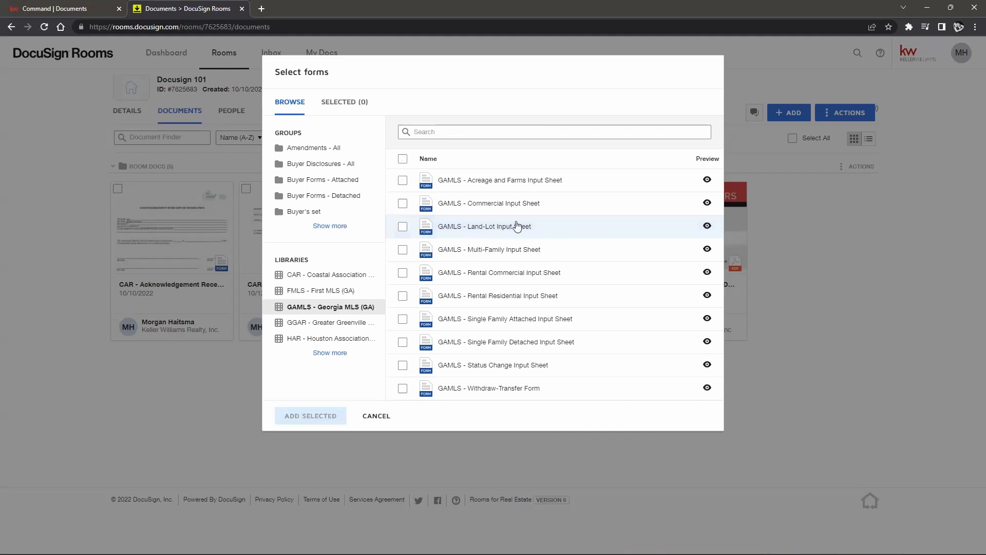
click(403, 226)
click(402, 226)
click(403, 204)
click(403, 204)
click(403, 204)
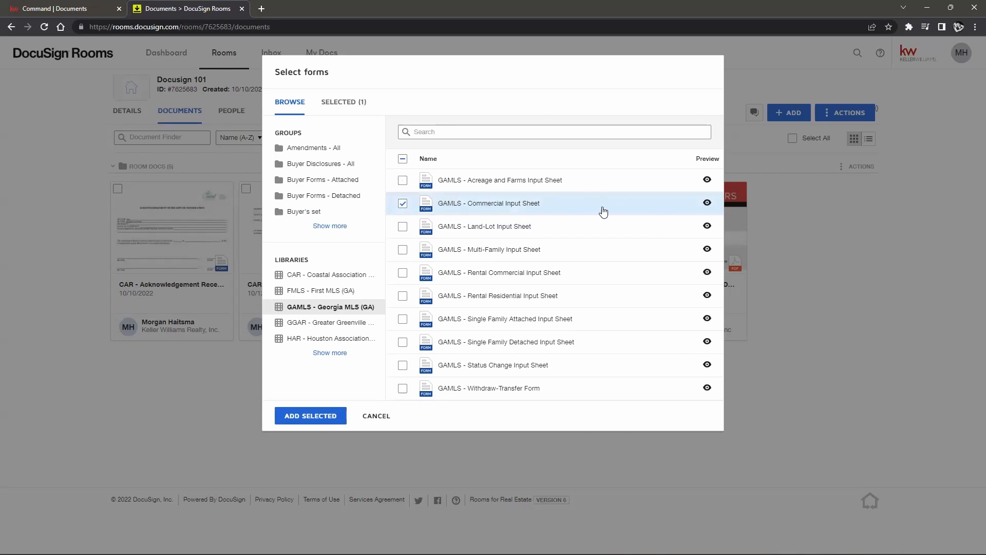
click(402, 204)
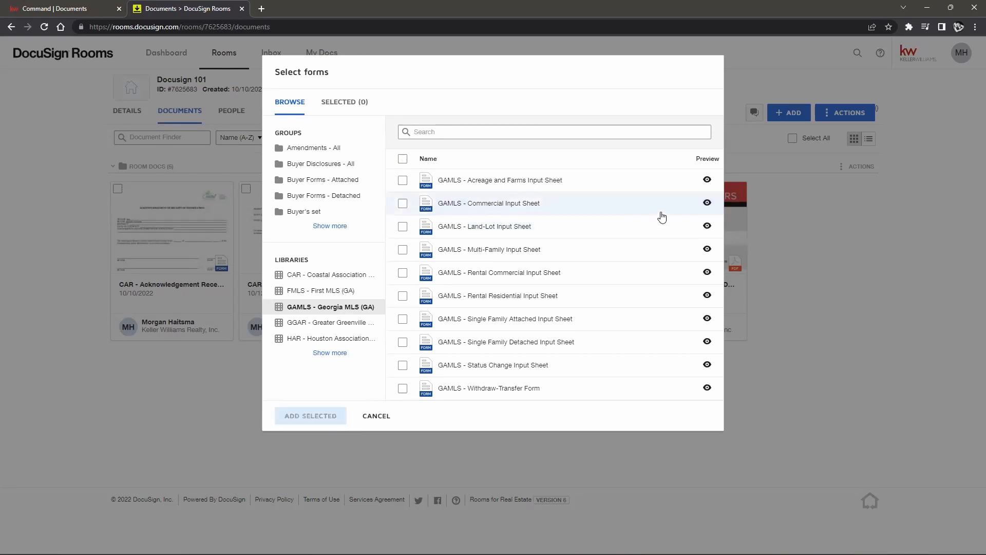
click(403, 228)
Step: Check the template choices for the Land-Lot Input Sheet, leaving it at None
click(638, 227)
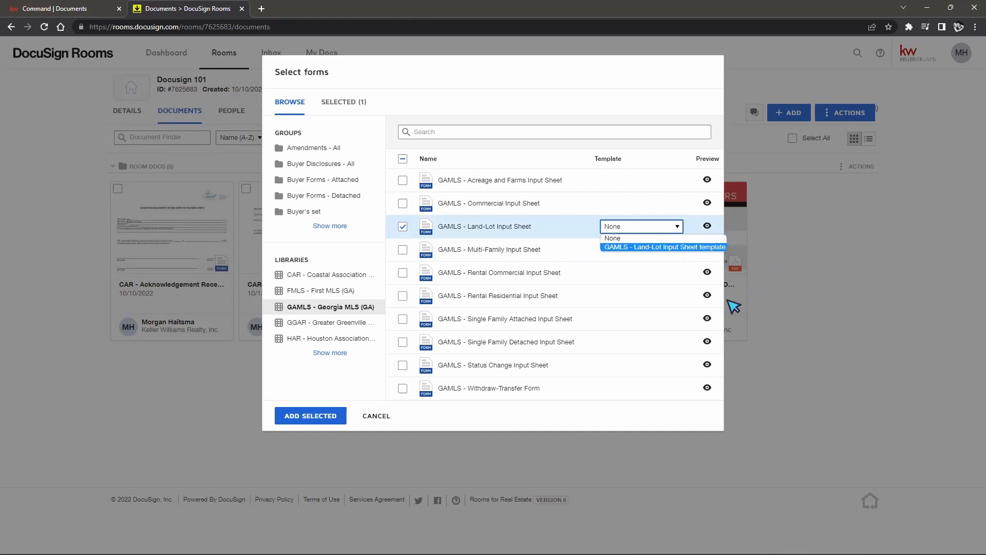
click(511, 426)
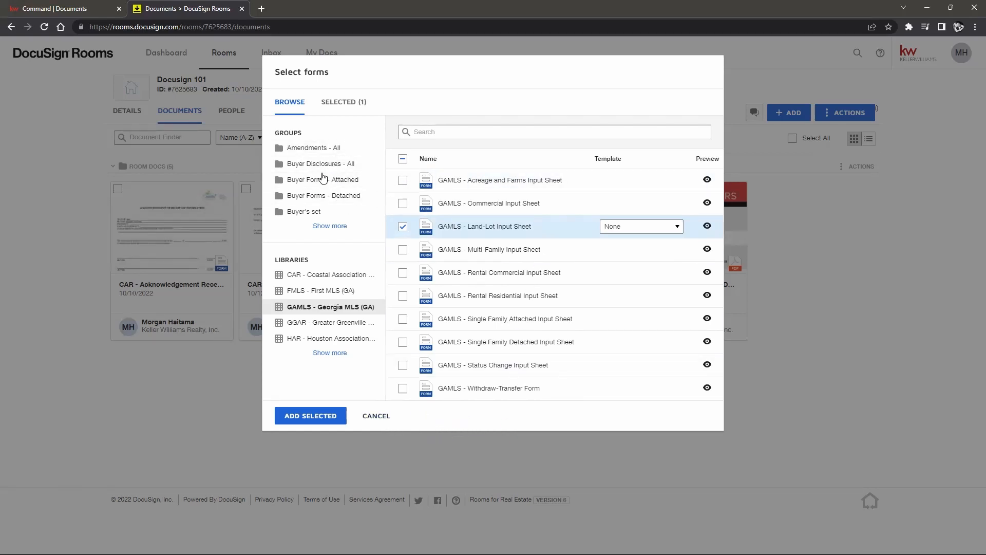
click(676, 226)
click(672, 228)
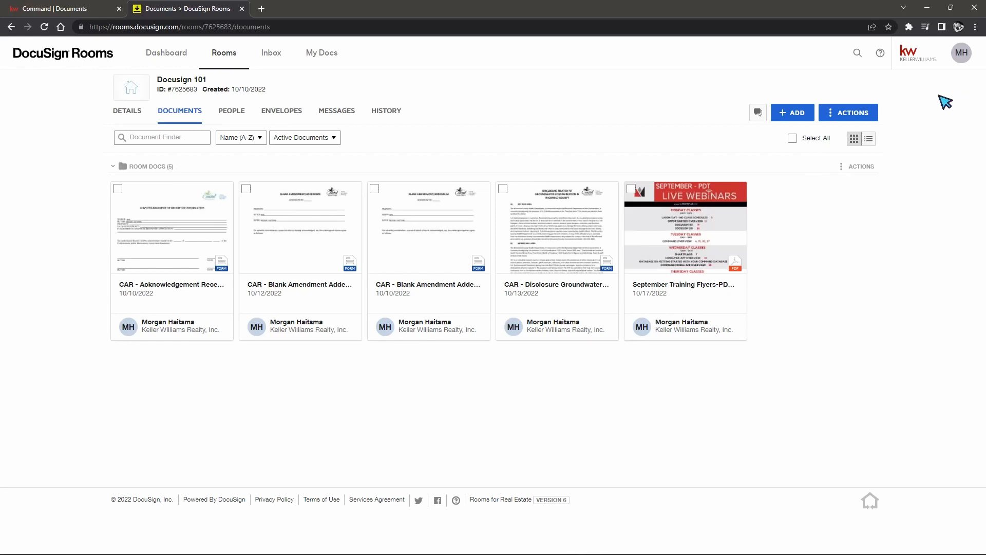
Step: Switch from Rooms to the DocuSign eSignature home page via the MH profile menu
click(968, 60)
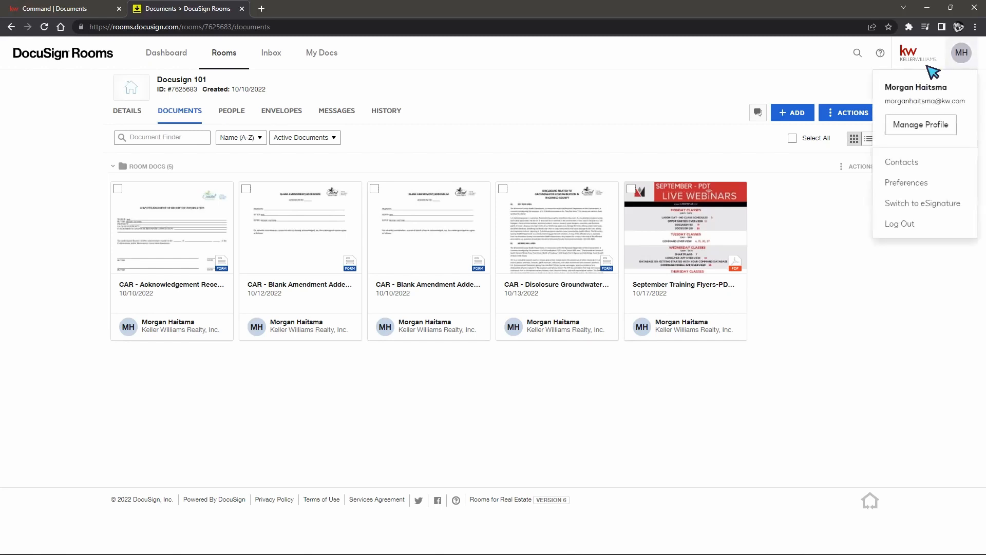
click(910, 206)
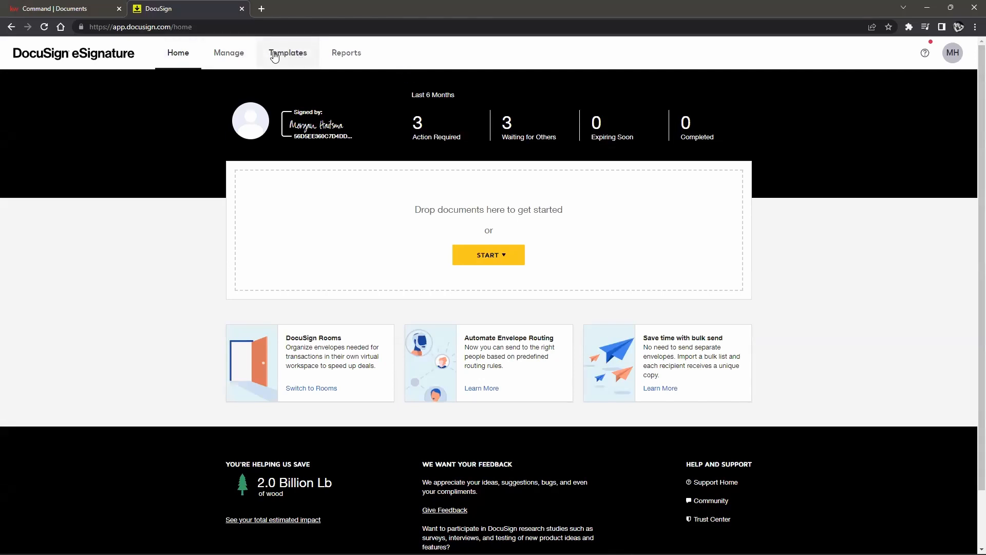
Step: Show the new-template options on the Templates page, then return to the Command Documents tab
click(300, 63)
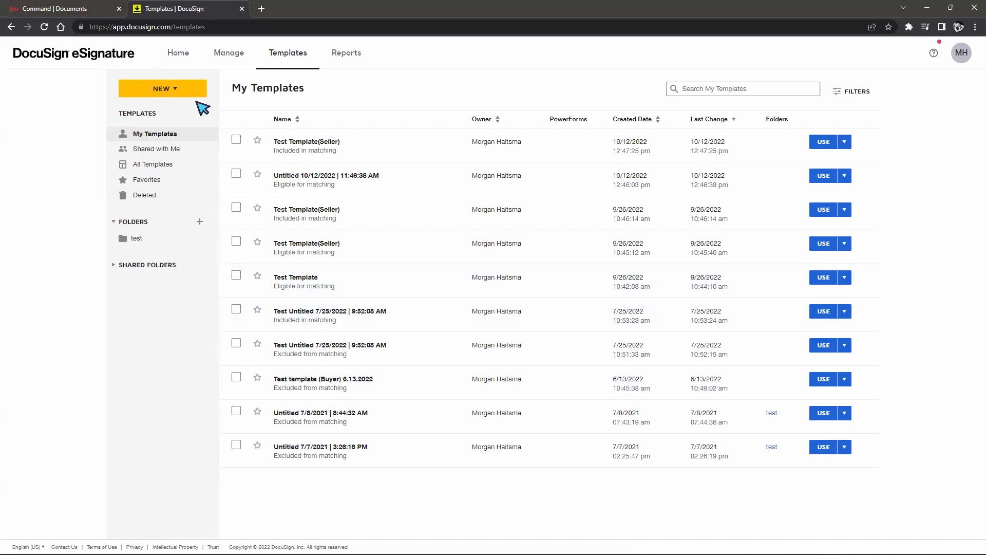
click(166, 90)
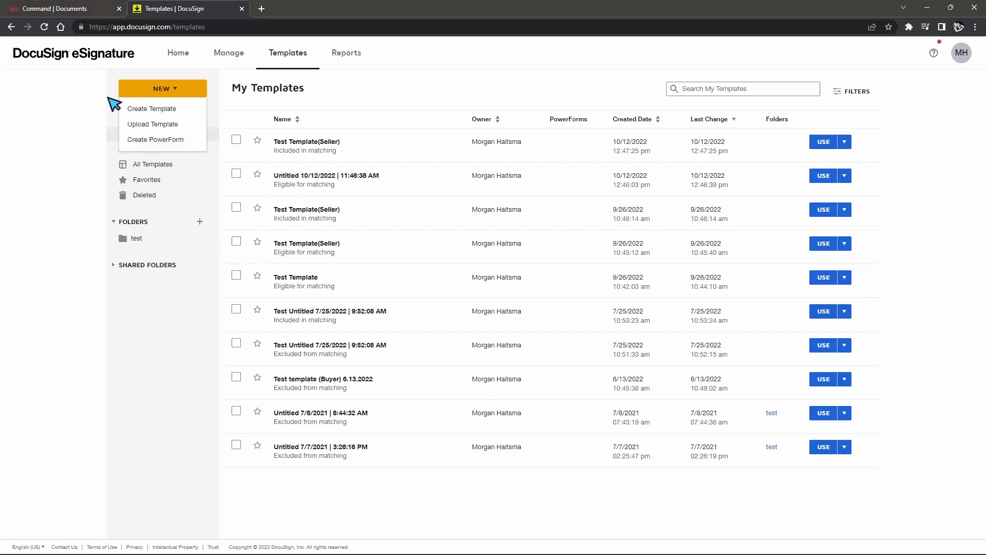
click(63, 14)
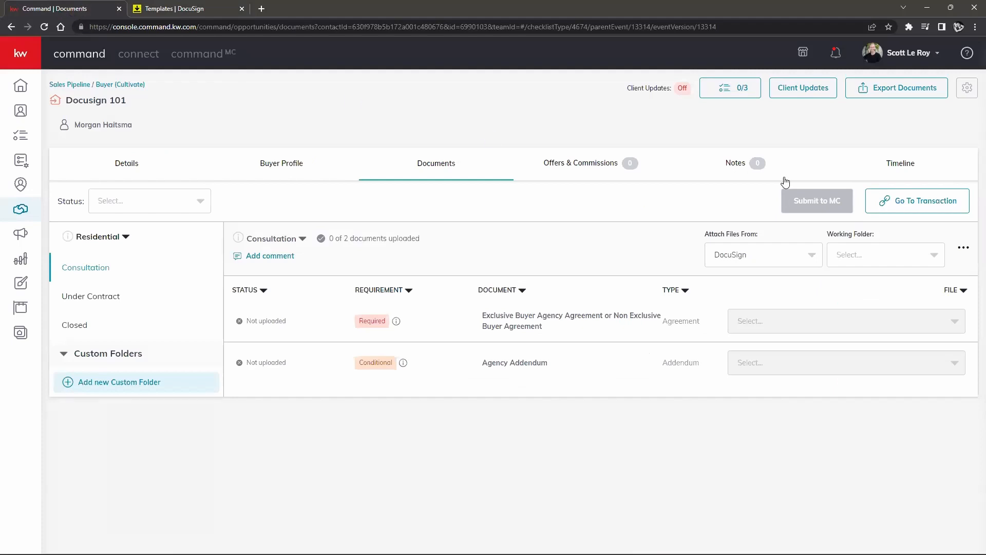
Step: Preview the 'CAR - Acknowledgement Receipt HOA or Condo Info' PDF in the transaction's room, then go back to DocuSign Templates
click(922, 201)
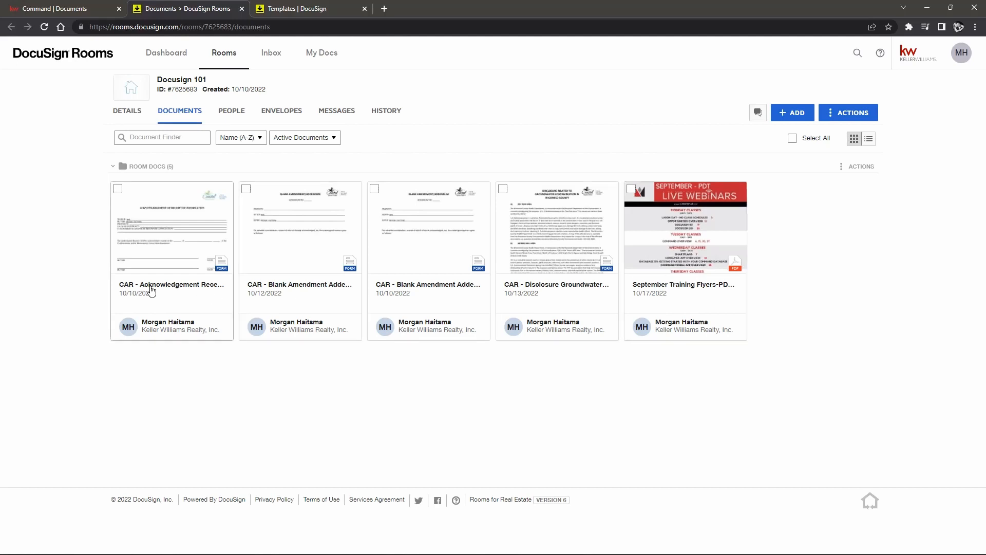
click(168, 234)
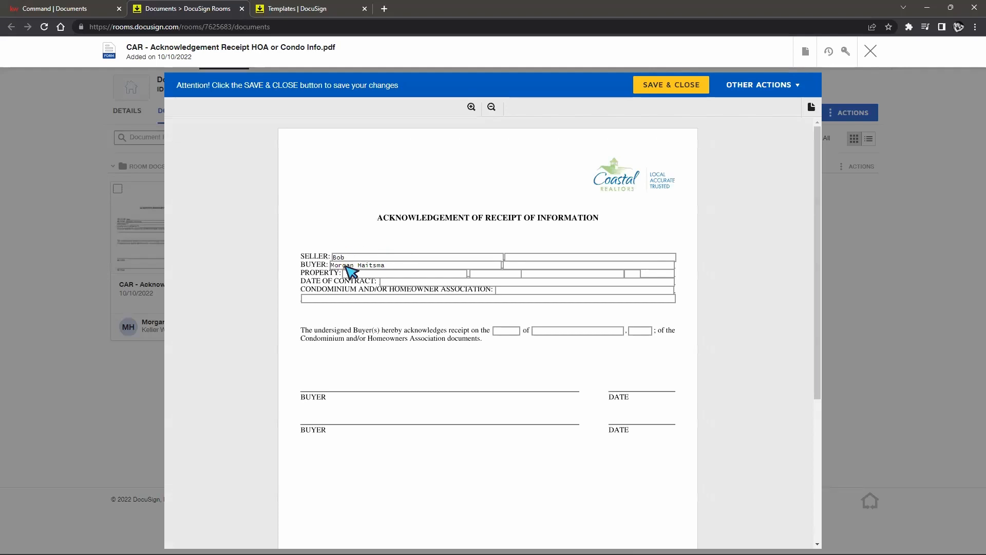
scroll(449, 345, down, 2)
scroll(449, 346, up, 1)
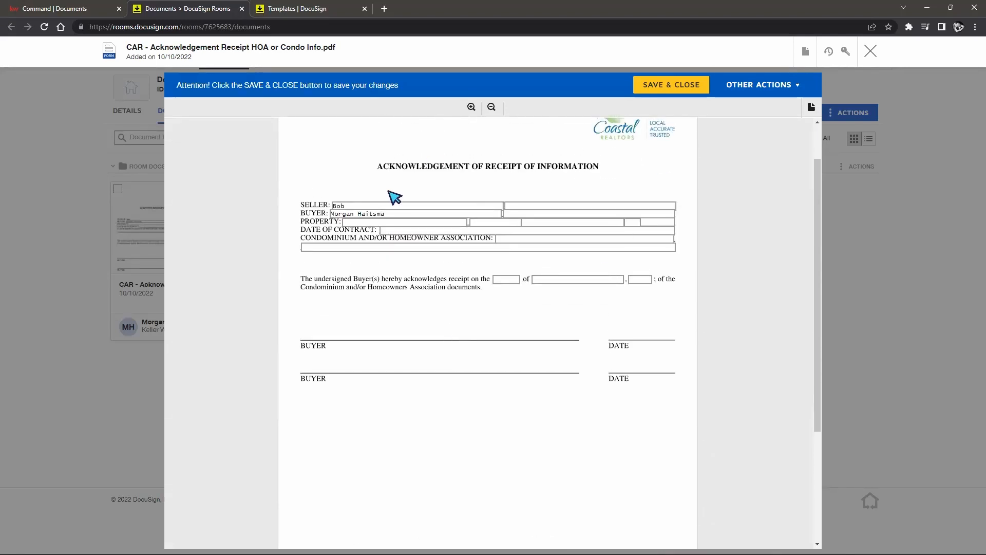
click(293, 8)
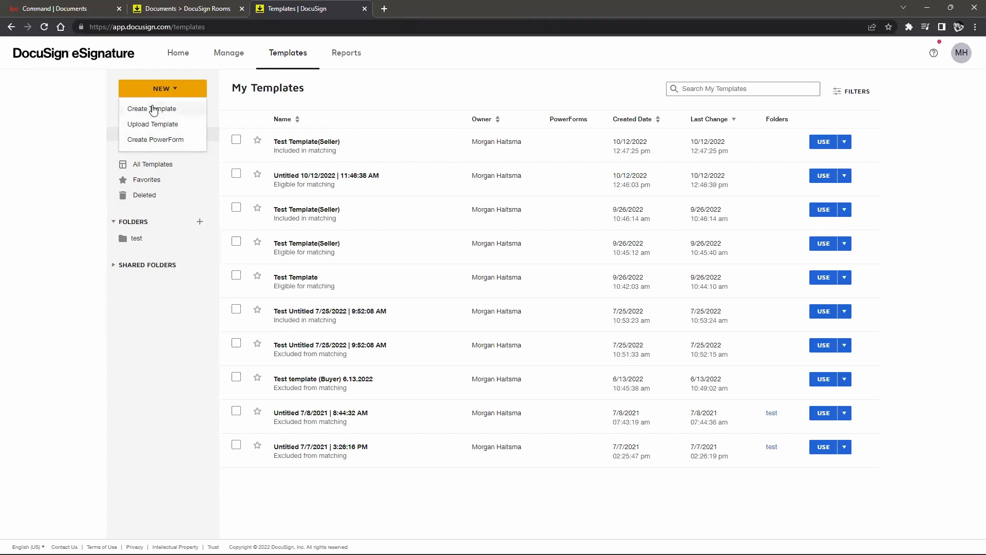
Step: Choose Create Template from the NEW menu to open a blank Prepare Template page
click(167, 109)
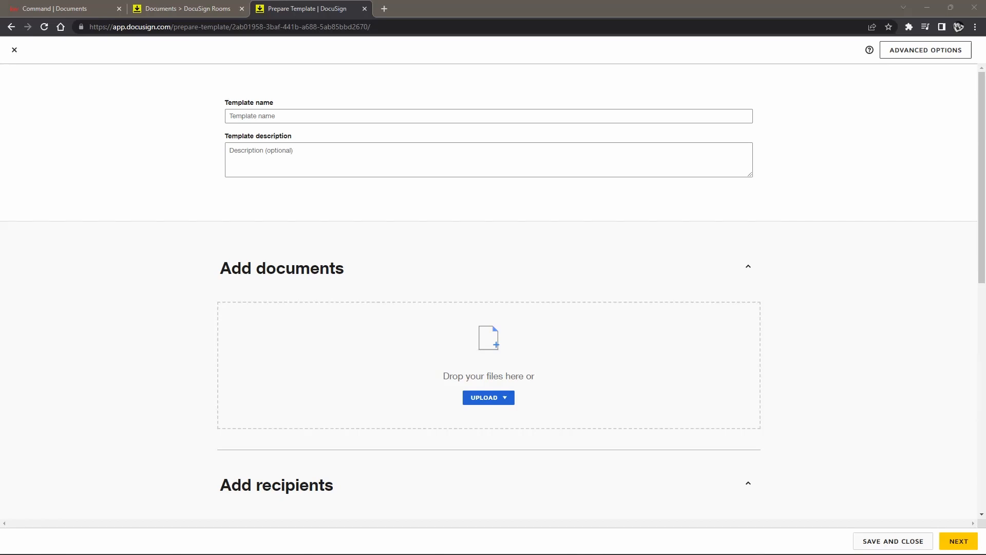
Step: Attach October Training Flyers PDT.pdf to the template, deleting the other unwanted uploaded document
drag(760, 473, 485, 386)
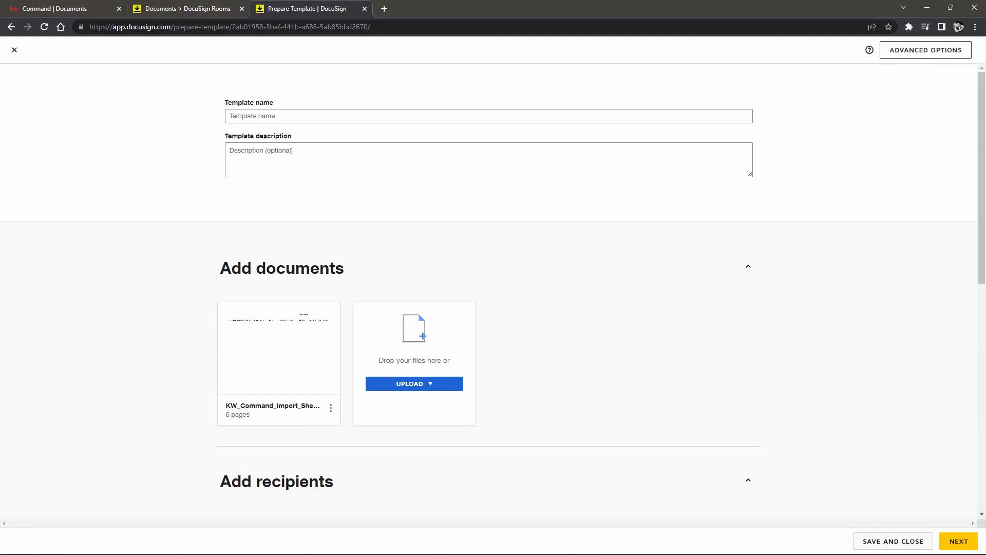
drag(411, 552, 437, 372)
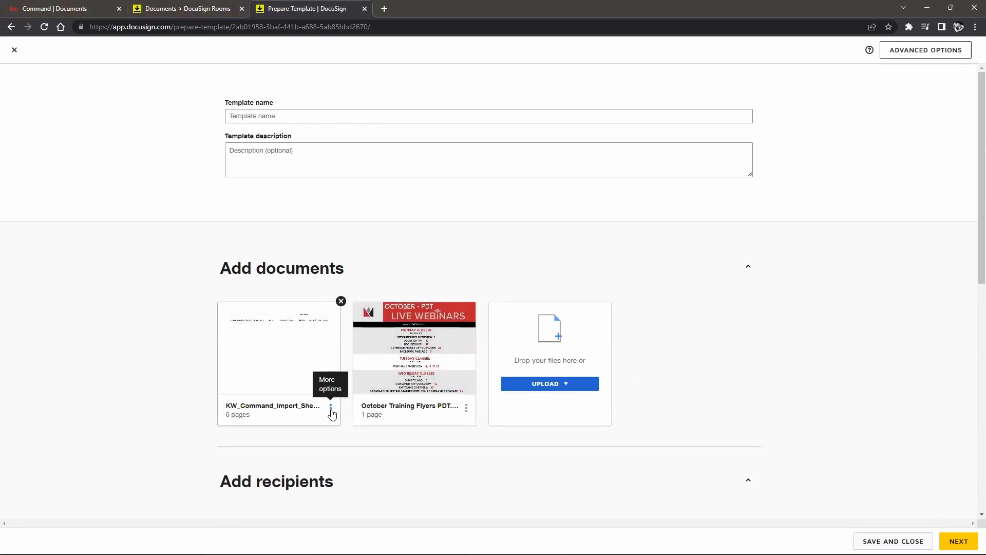
click(341, 301)
click(424, 142)
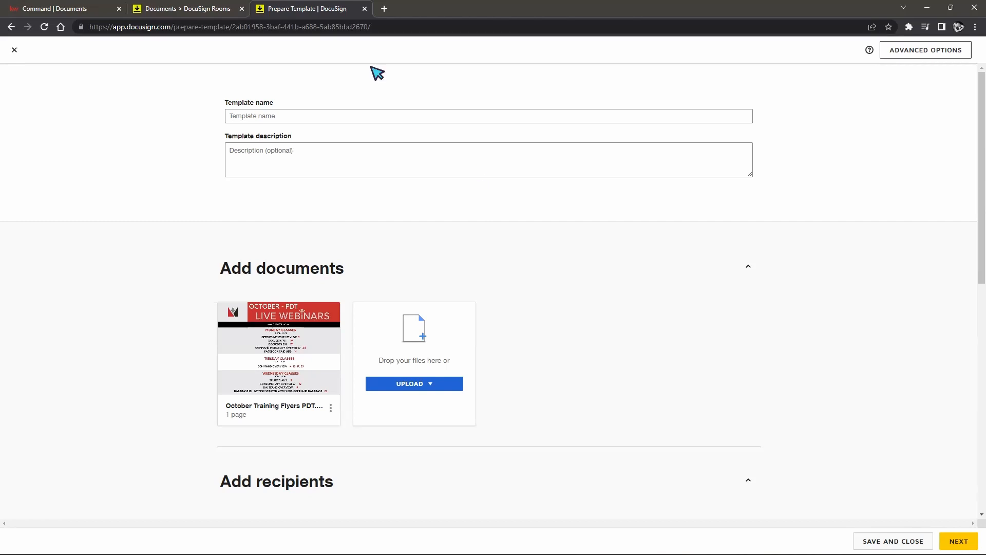
Step: Name the template 'October Schedule'
click(329, 116)
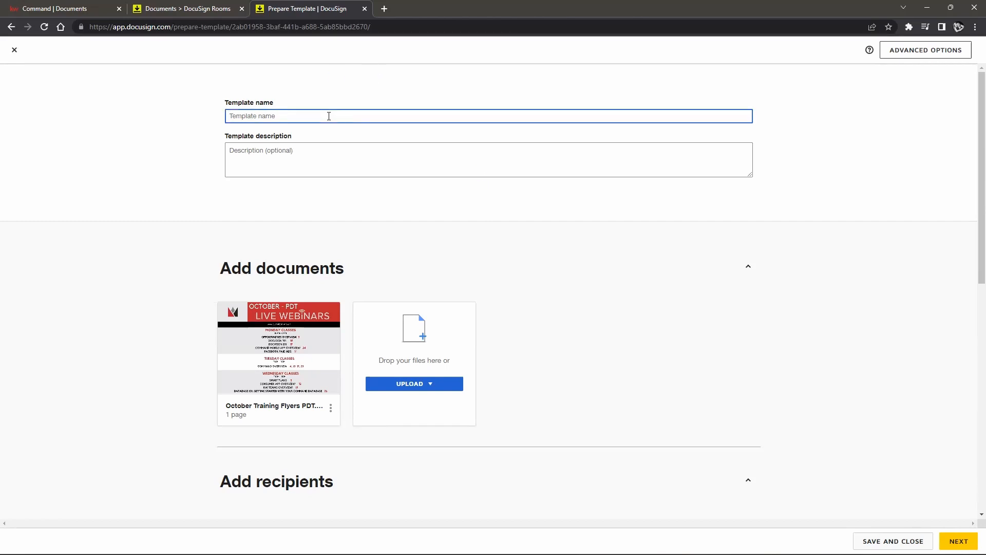
text(October Schedule)
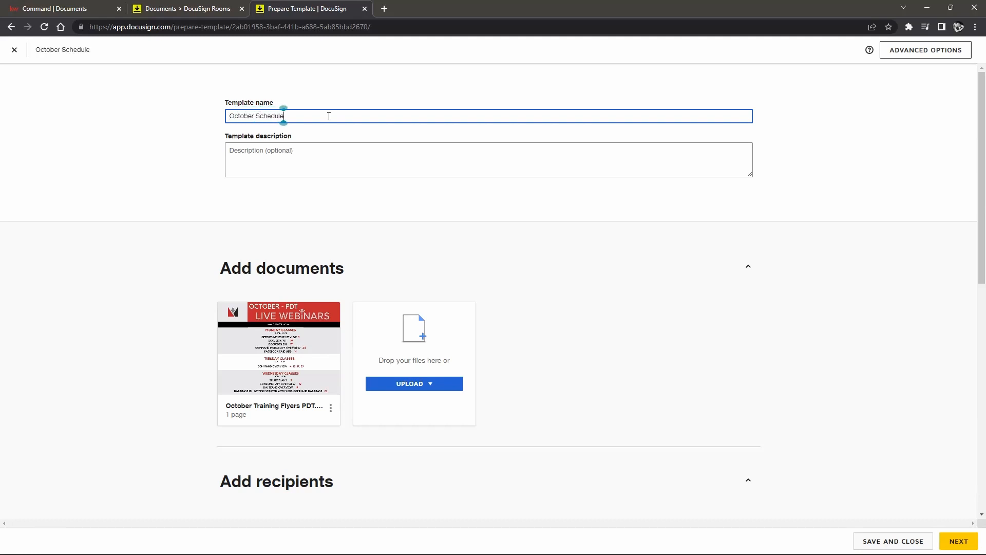
click(290, 157)
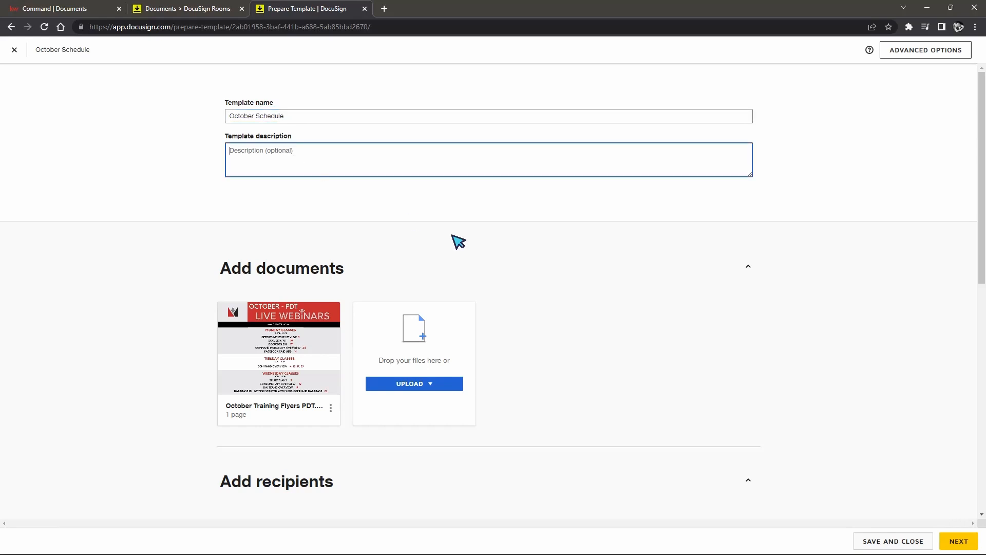
scroll(513, 249, down, 4)
scroll(848, 345, down, 1)
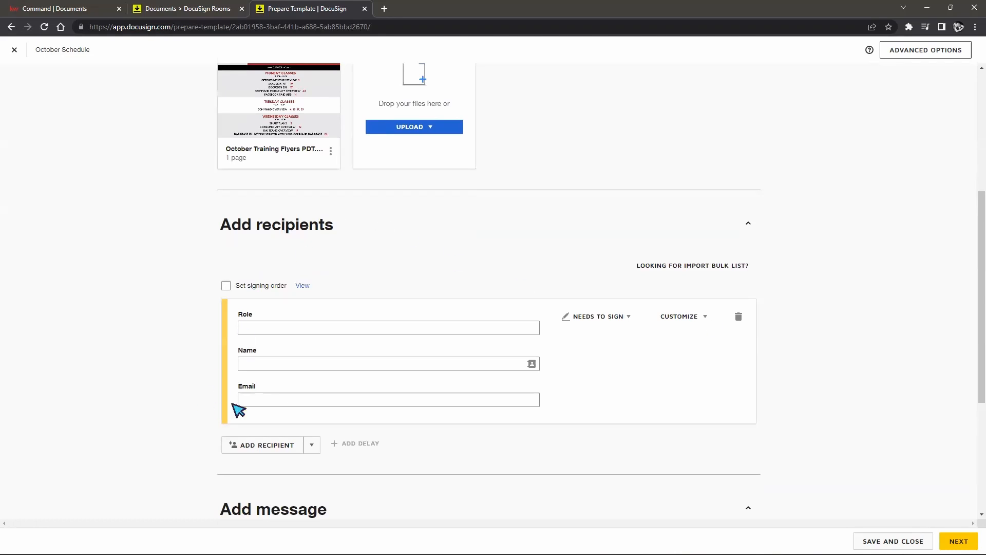
scroll(596, 356, down, 1)
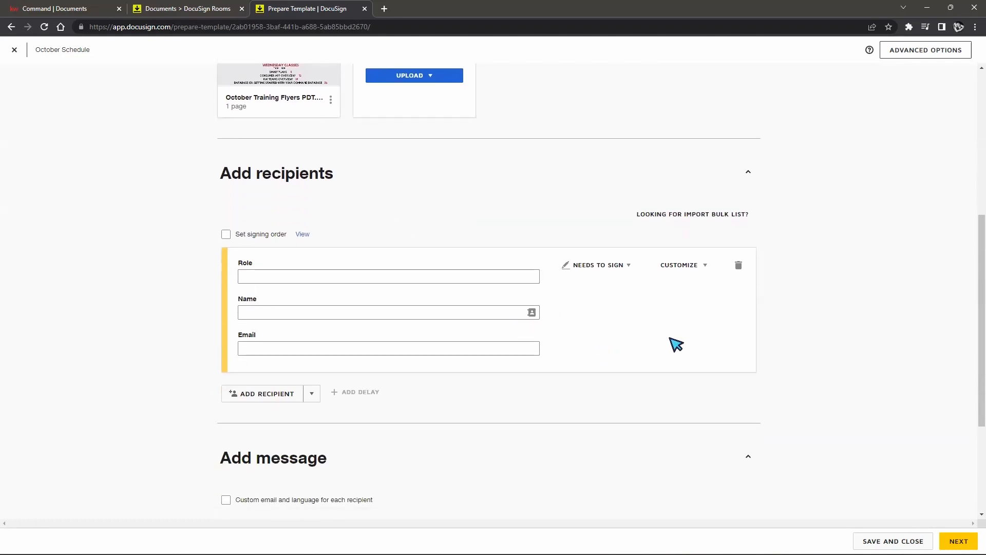
scroll(442, 375, down, 2)
scroll(504, 390, up, 3)
click(351, 327)
click(342, 363)
click(344, 401)
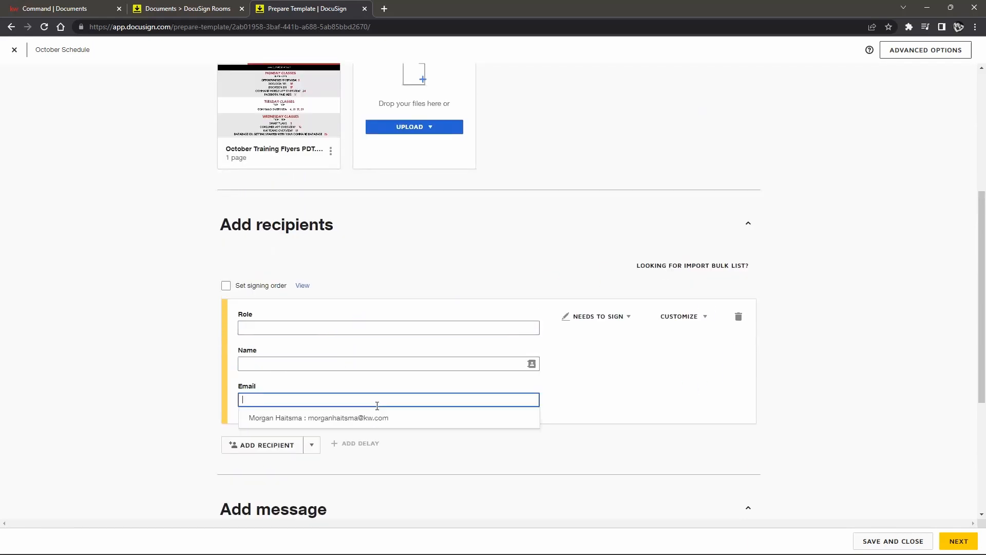
click(838, 375)
scroll(837, 375, down, 5)
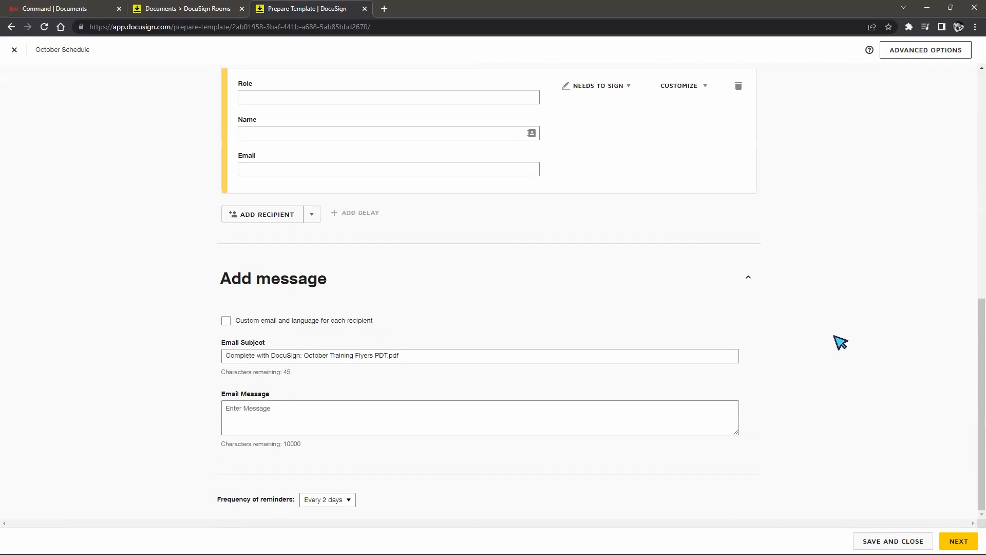
drag(227, 355, 510, 369)
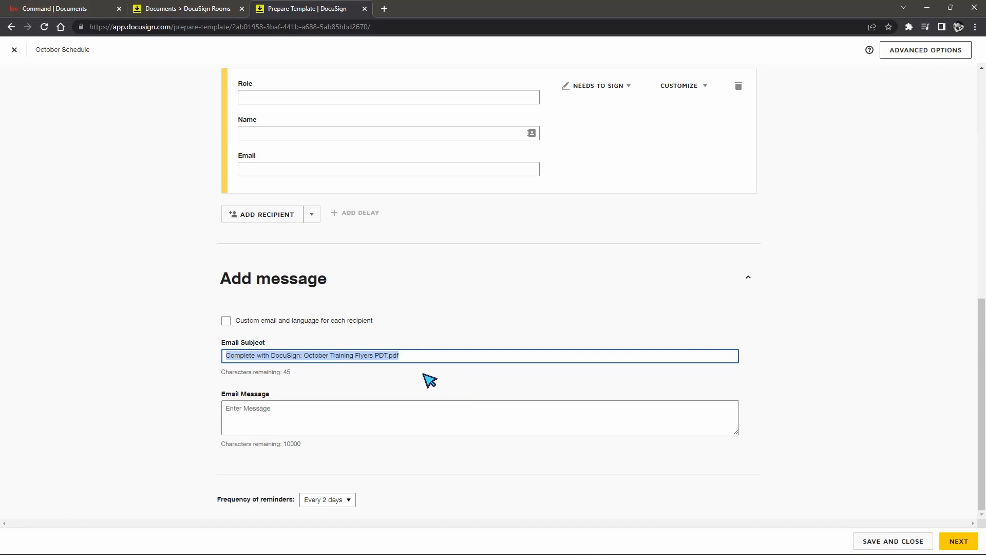
scroll(828, 389, up, 9)
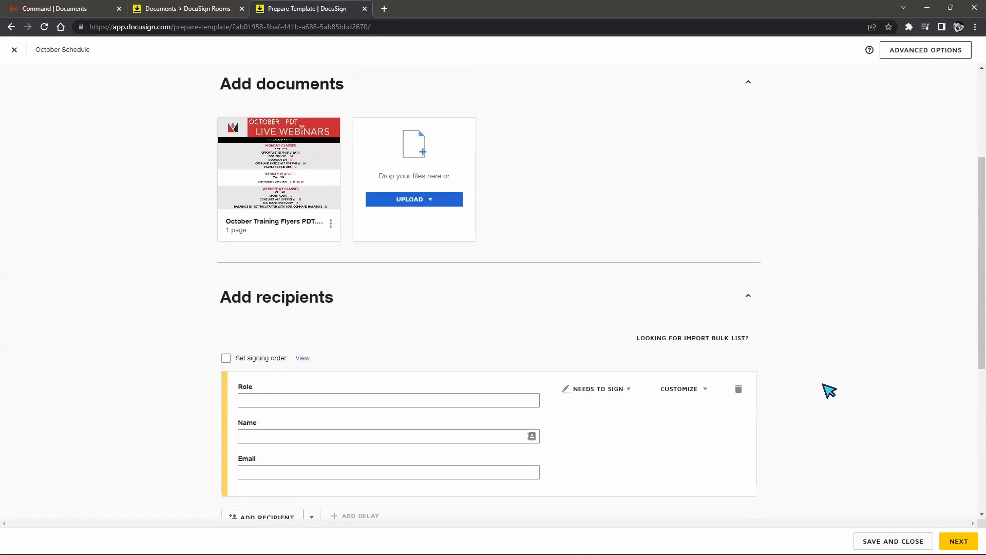
scroll(829, 391, down, 5)
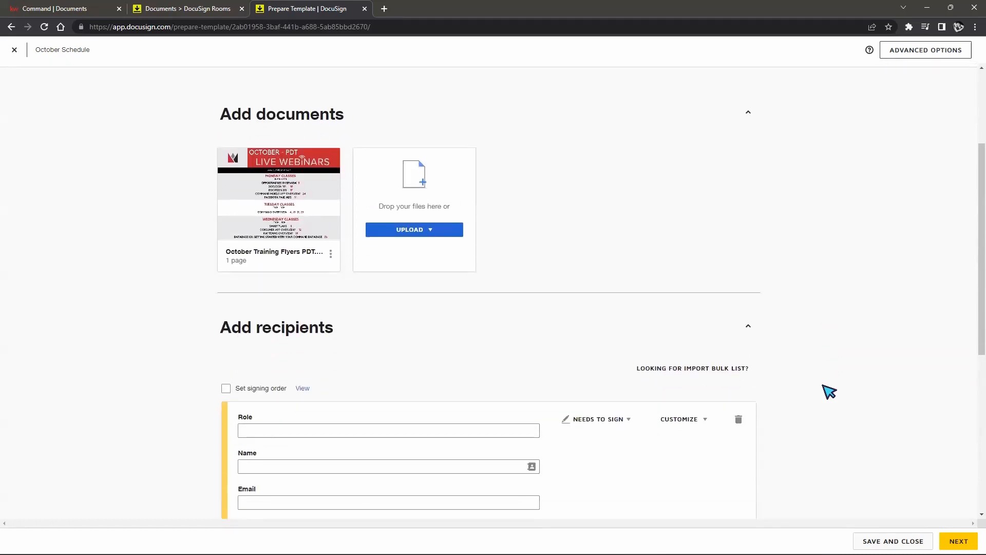
scroll(829, 391, down, 5)
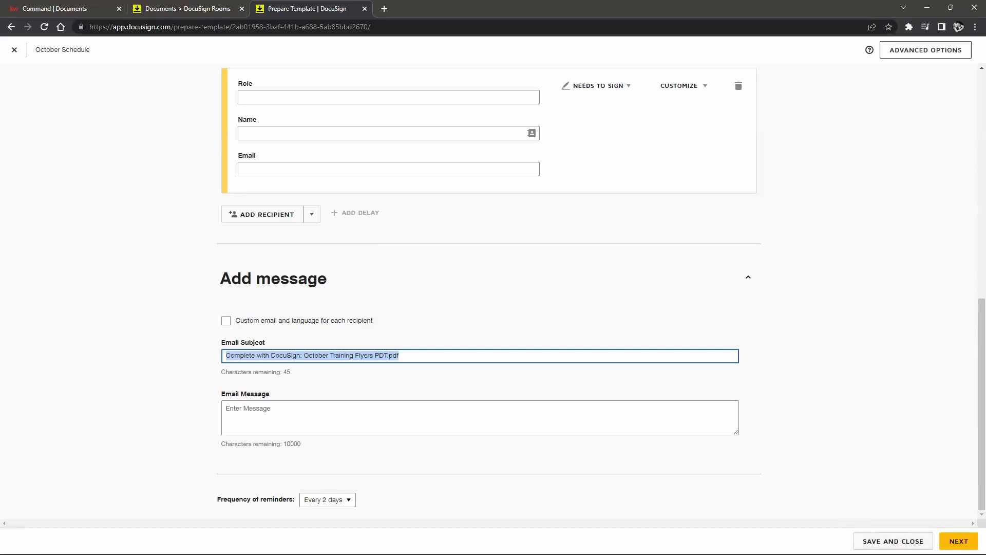
Step: Advance to the Add Fields view without adding fields, then save and close the October Schedule template
click(958, 541)
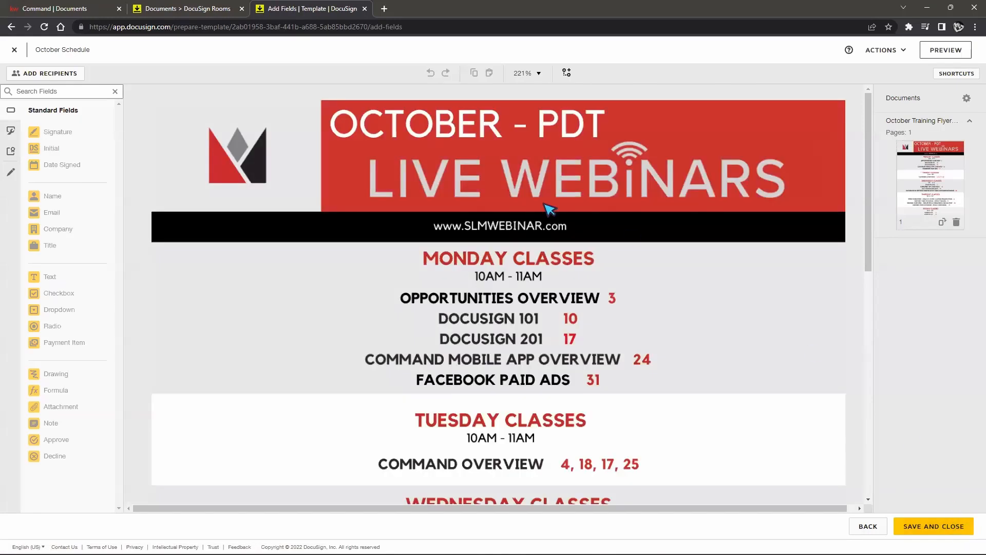
scroll(346, 297, down, 10)
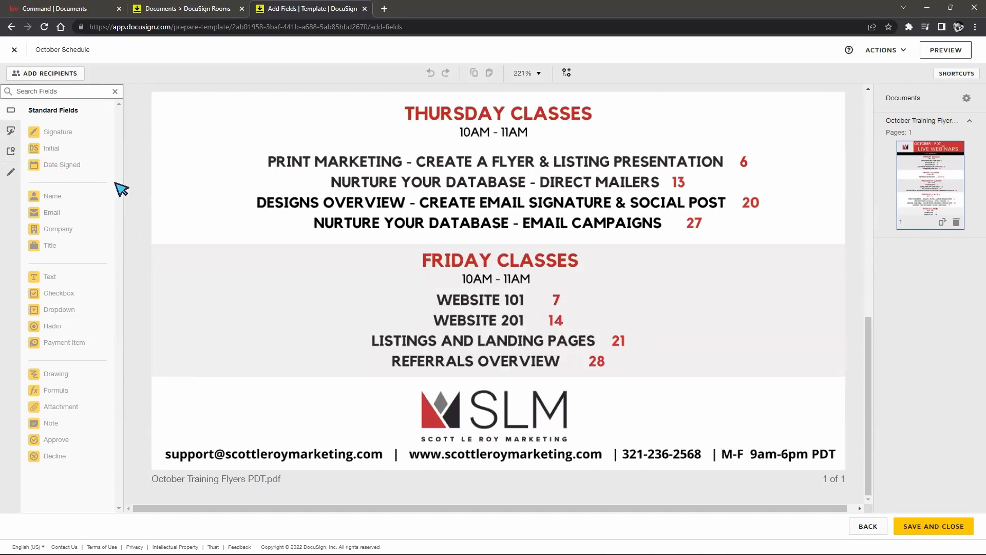
click(941, 528)
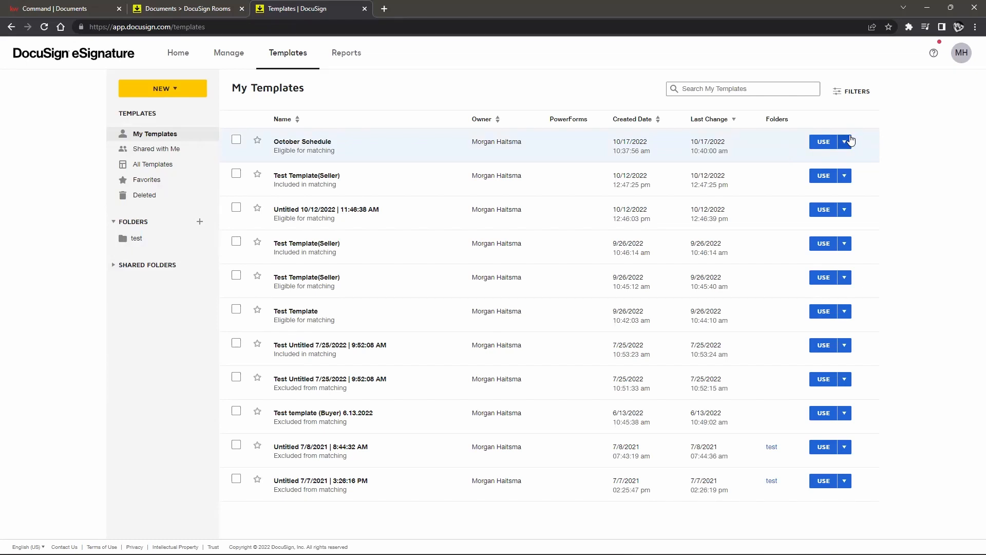
Step: Download the October Schedule template, re-upload it from the DocuSignTemplates zip, and refresh My Templates
click(845, 142)
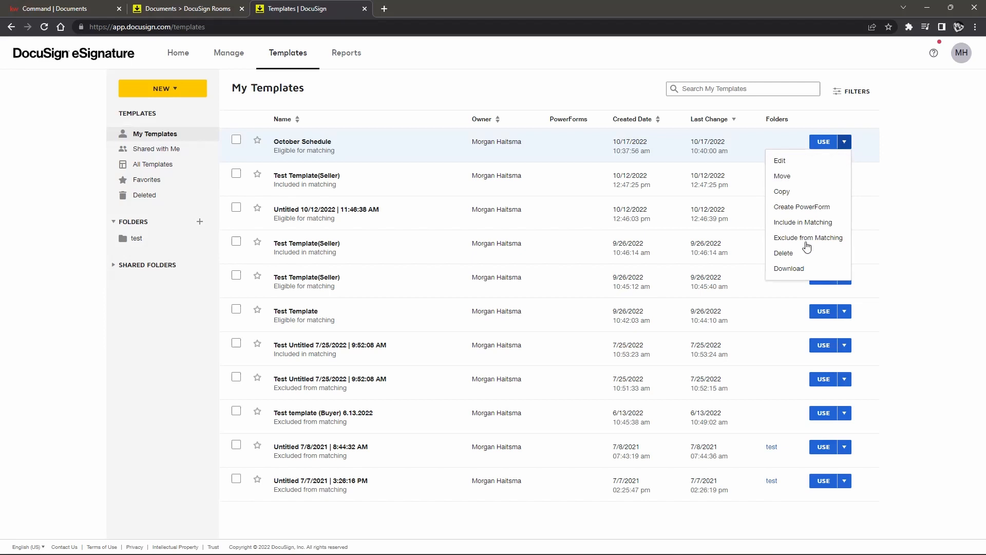
click(789, 268)
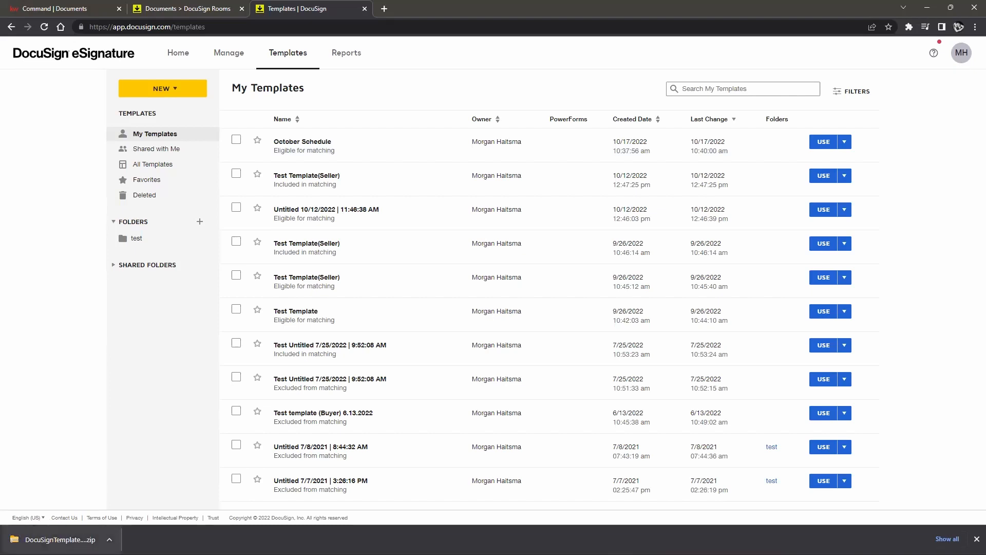
click(167, 90)
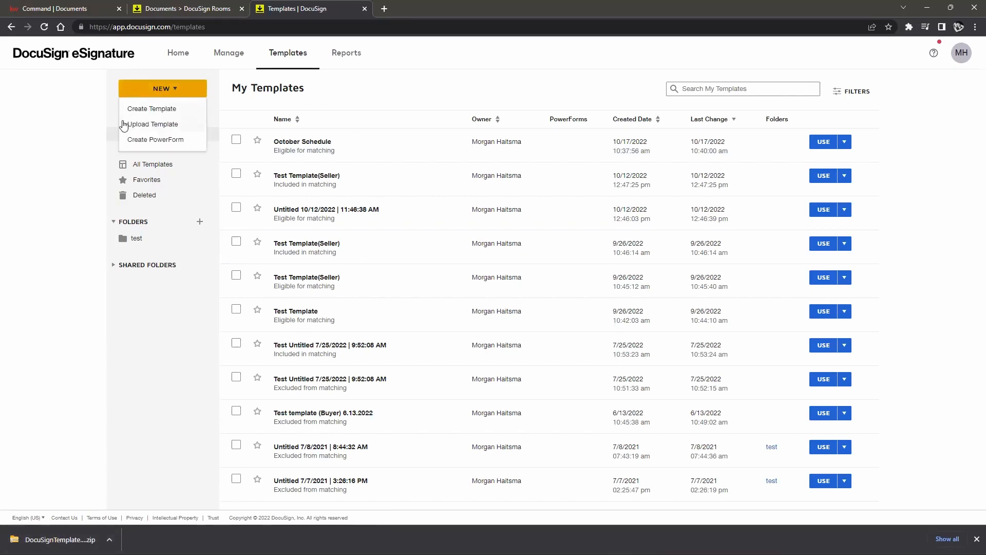
click(155, 125)
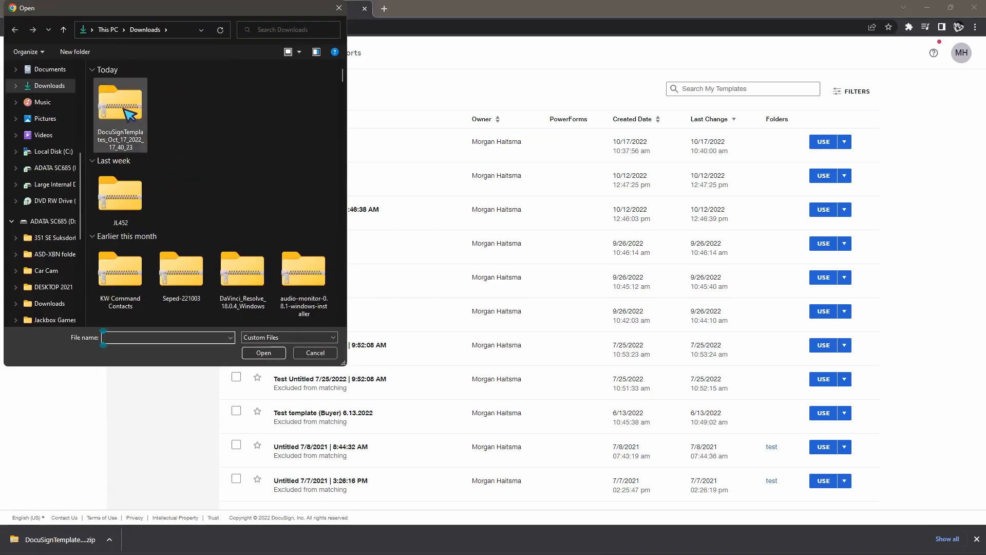
click(140, 122)
click(263, 352)
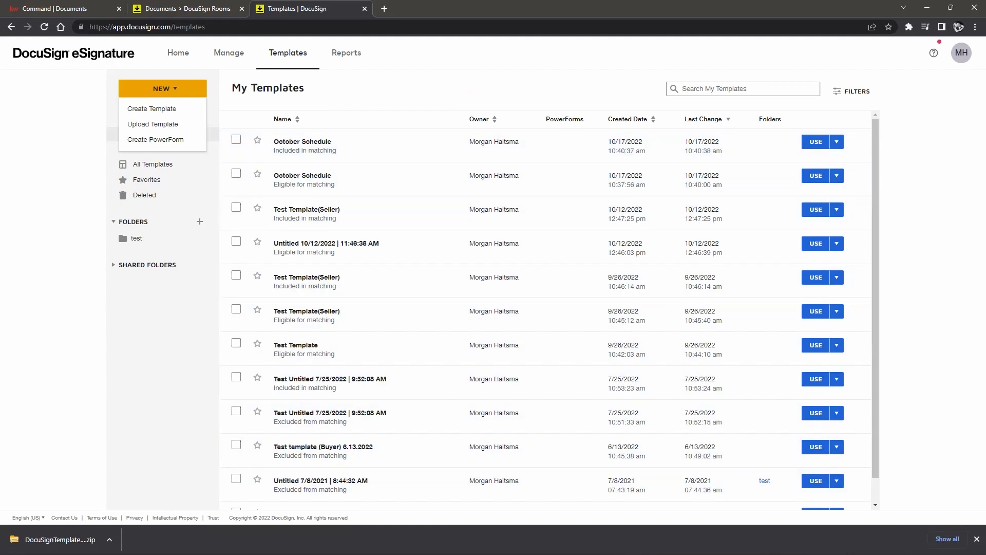
click(962, 52)
click(898, 204)
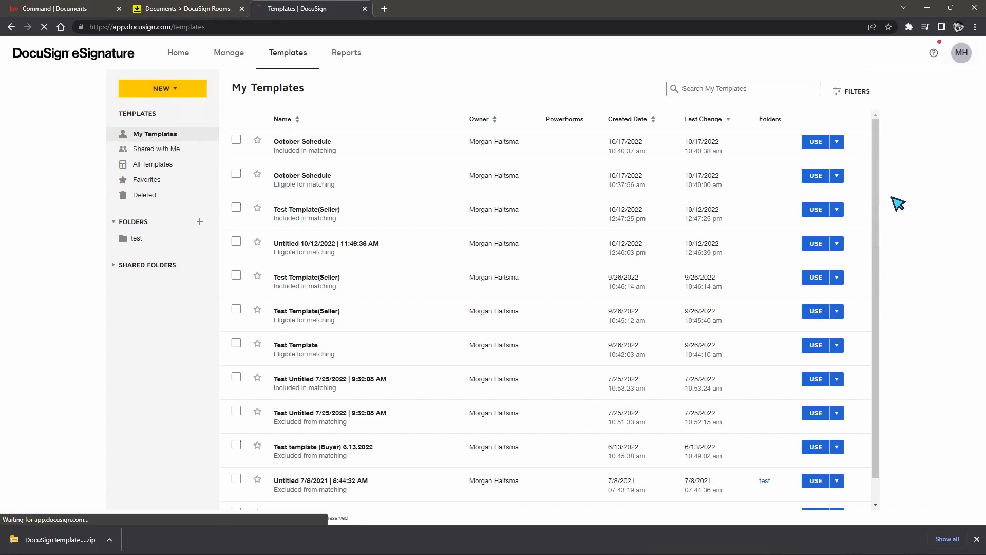
Step: Close the acknowledgement form in the Docusign 101 room and start a new envelope from Envelopes
click(195, 10)
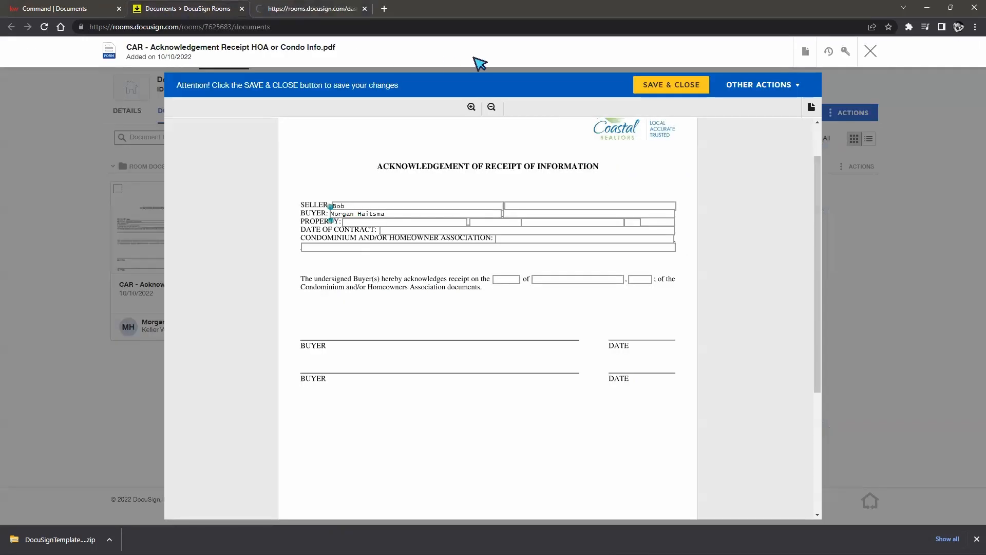
click(870, 51)
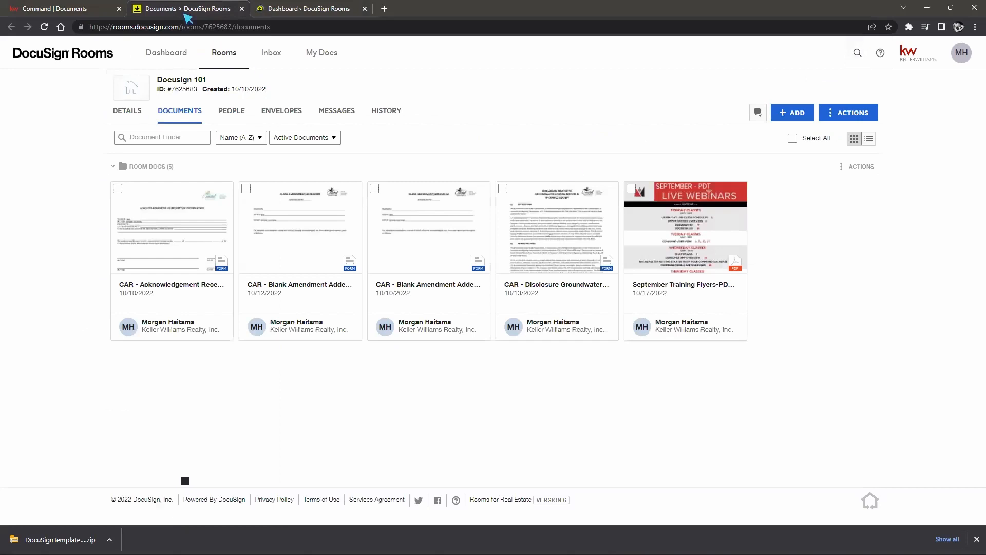
click(44, 27)
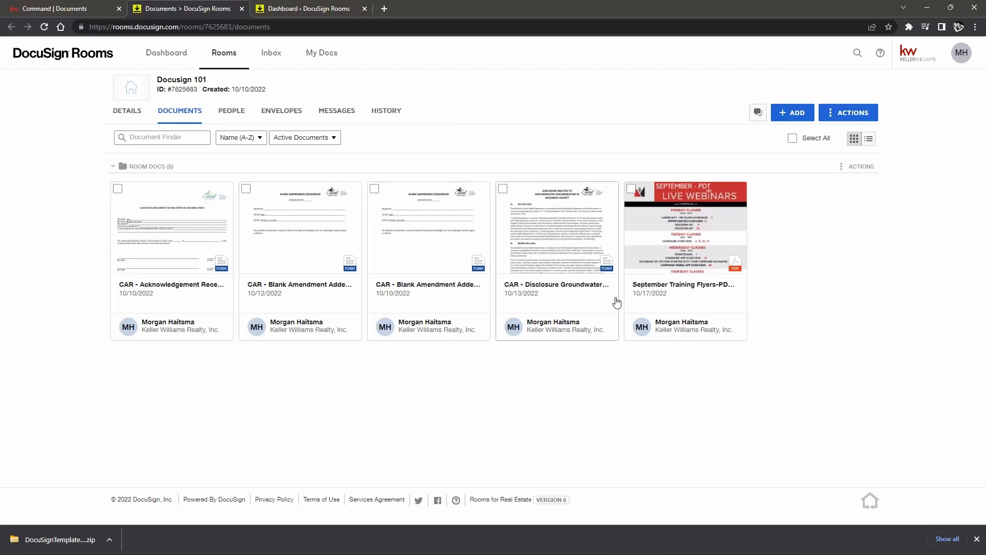
click(276, 114)
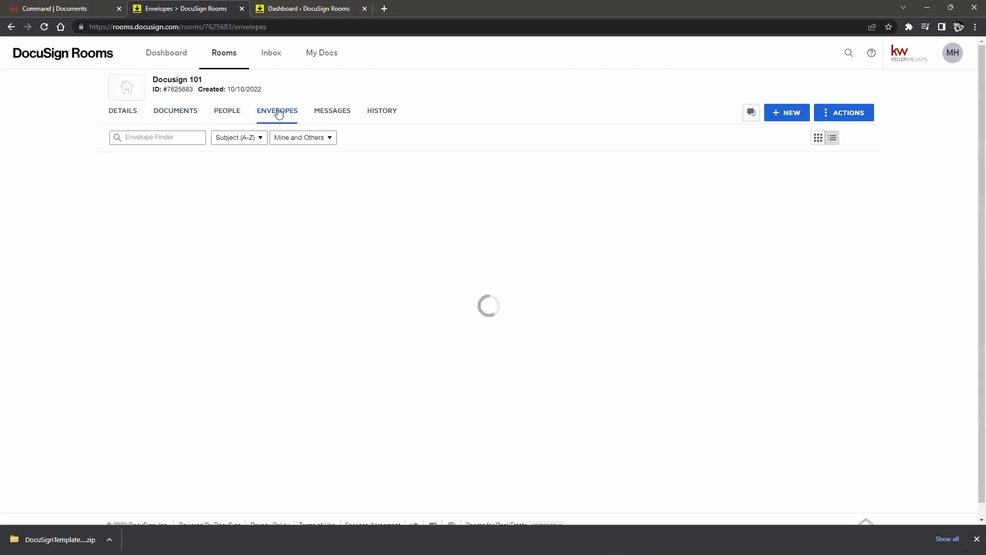
click(787, 114)
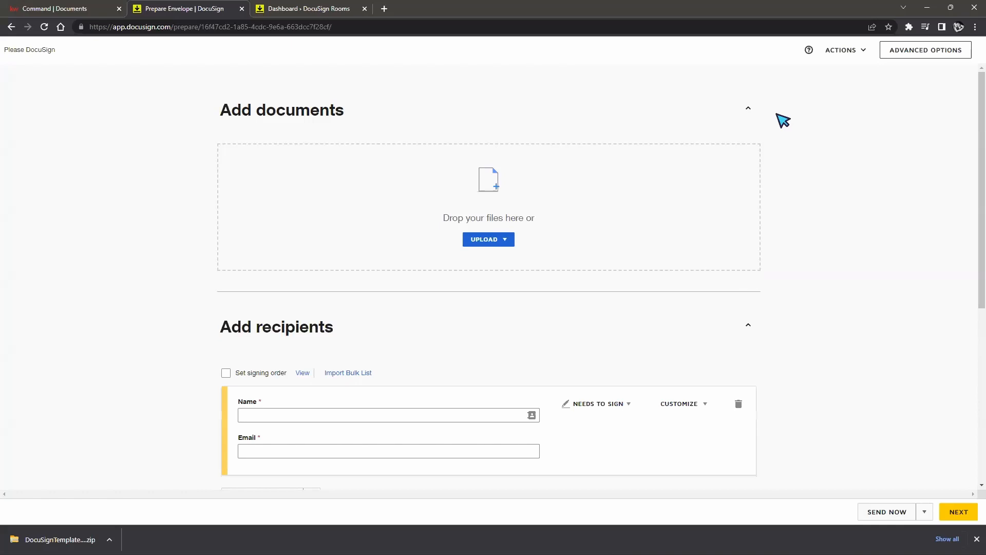
Step: Apply both October Schedule templates to the envelope via Use a template
click(507, 243)
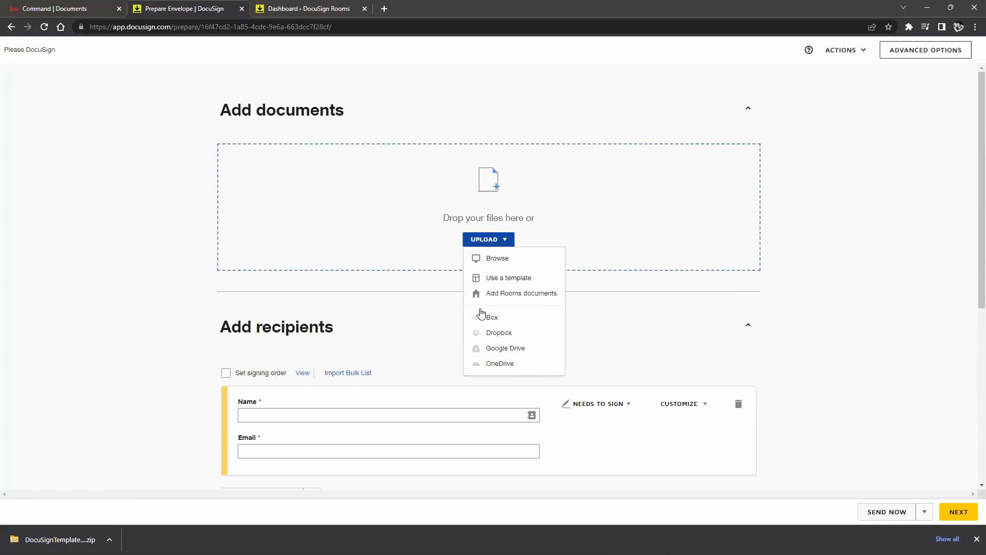
click(506, 297)
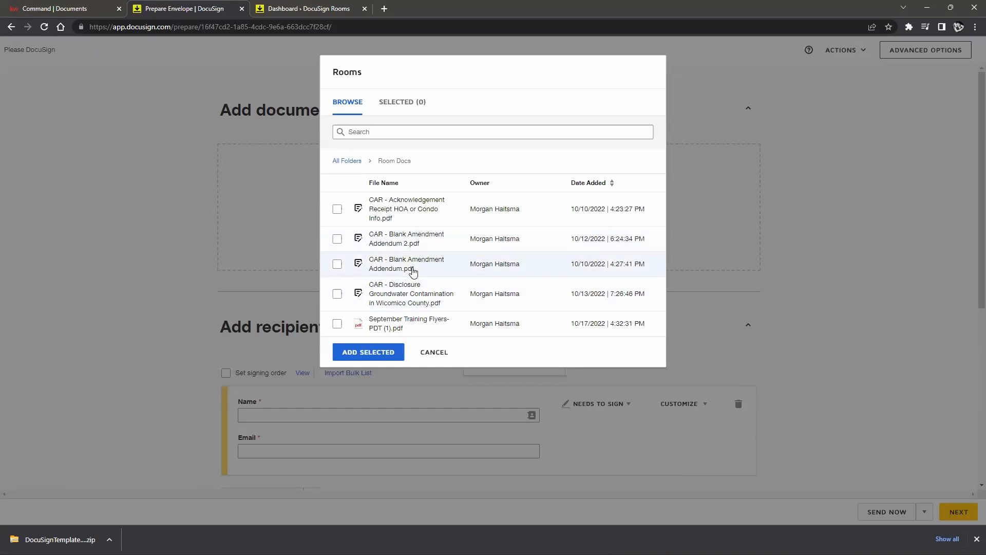
click(441, 353)
click(507, 242)
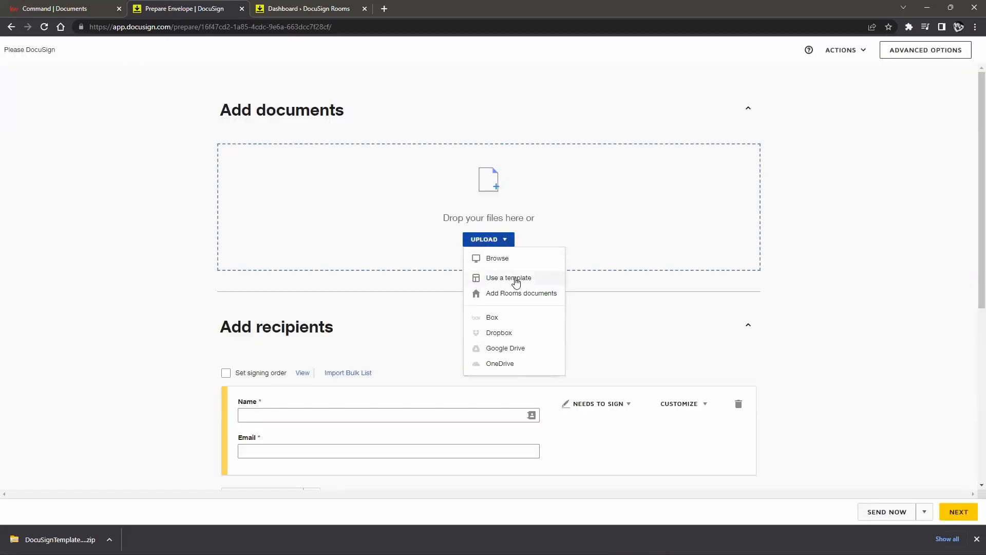
click(511, 279)
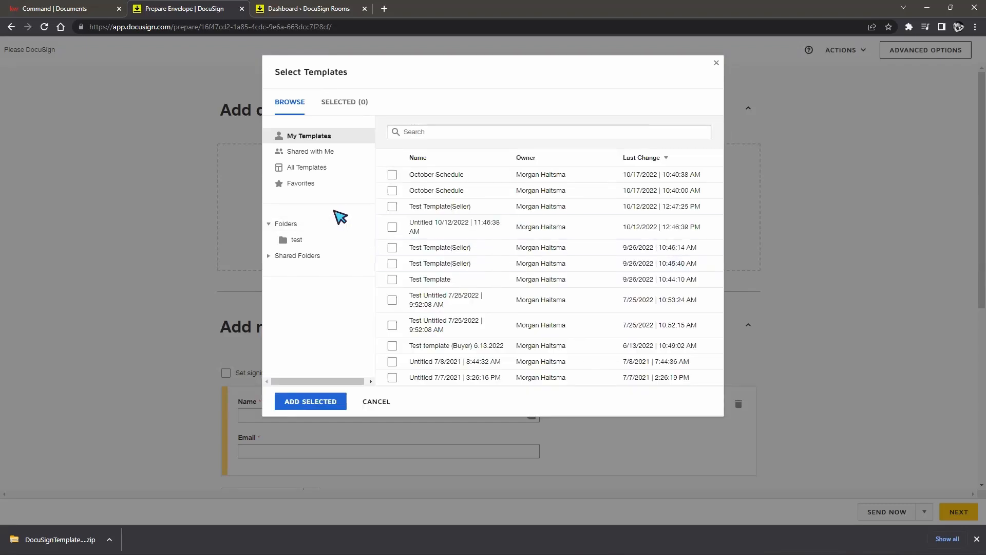
click(392, 175)
click(392, 191)
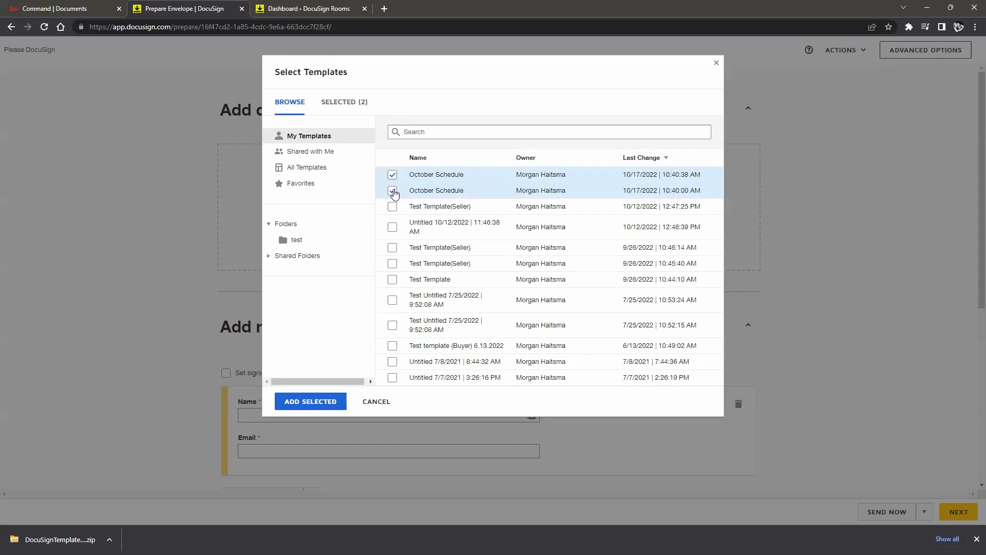
click(310, 401)
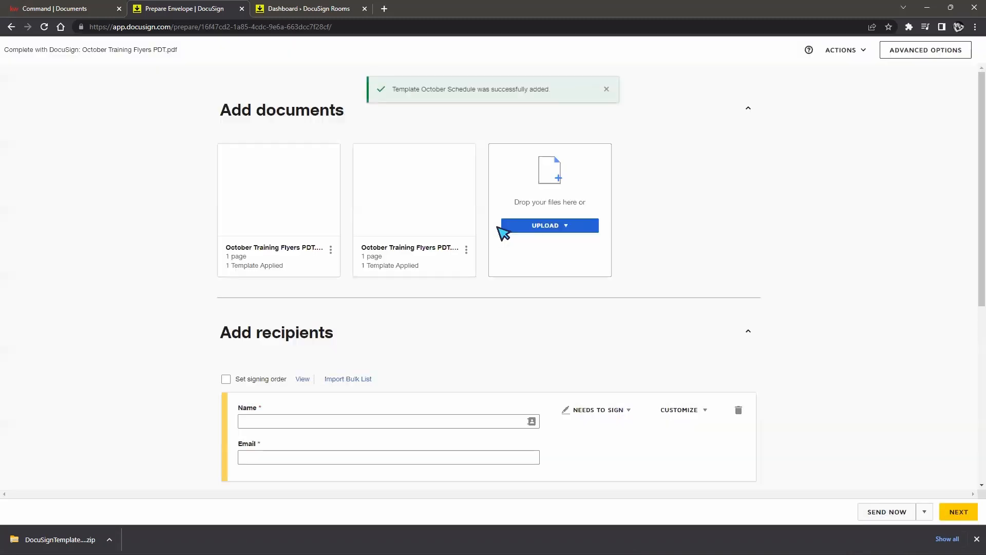
Step: Begin entering the signer's name in the recipients section
scroll(630, 243, down, 1)
click(269, 375)
click(544, 321)
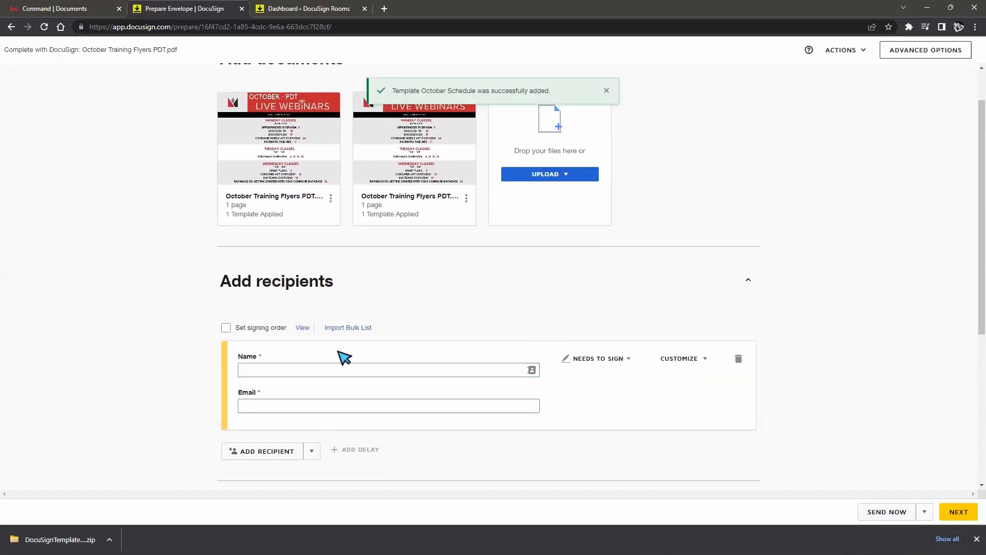
Step: Delete the duplicate October Training Flyers PDT document from the envelope
click(357, 374)
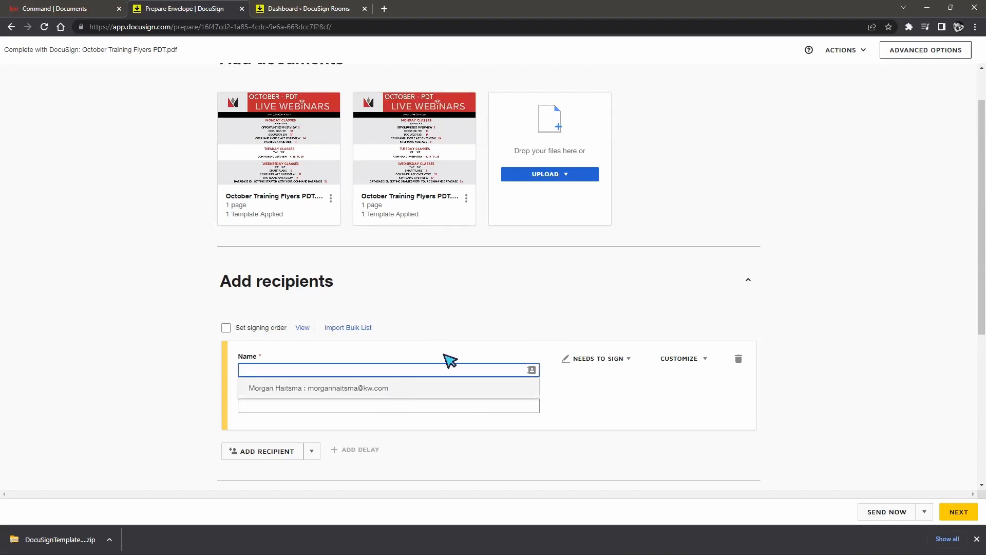
scroll(473, 288, up, 1)
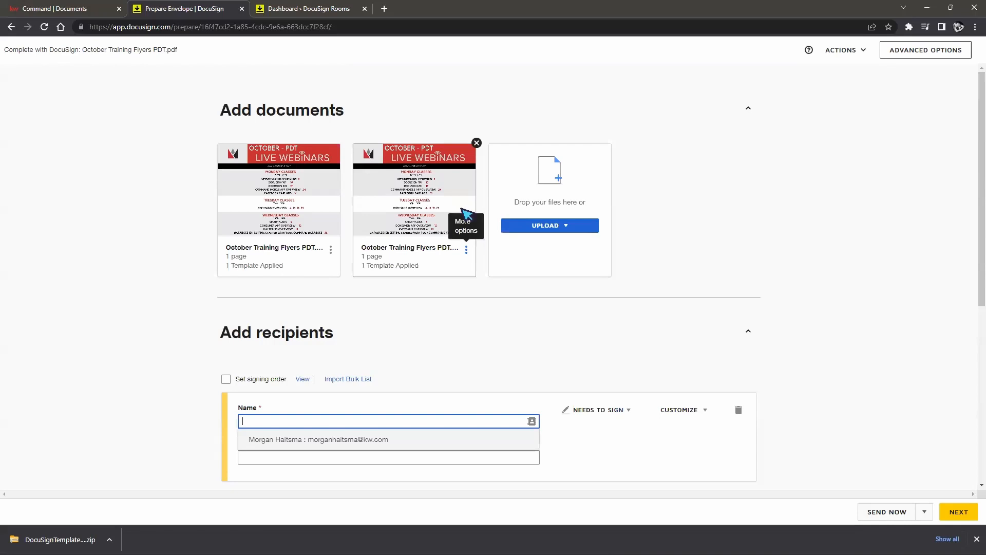
click(477, 143)
click(434, 142)
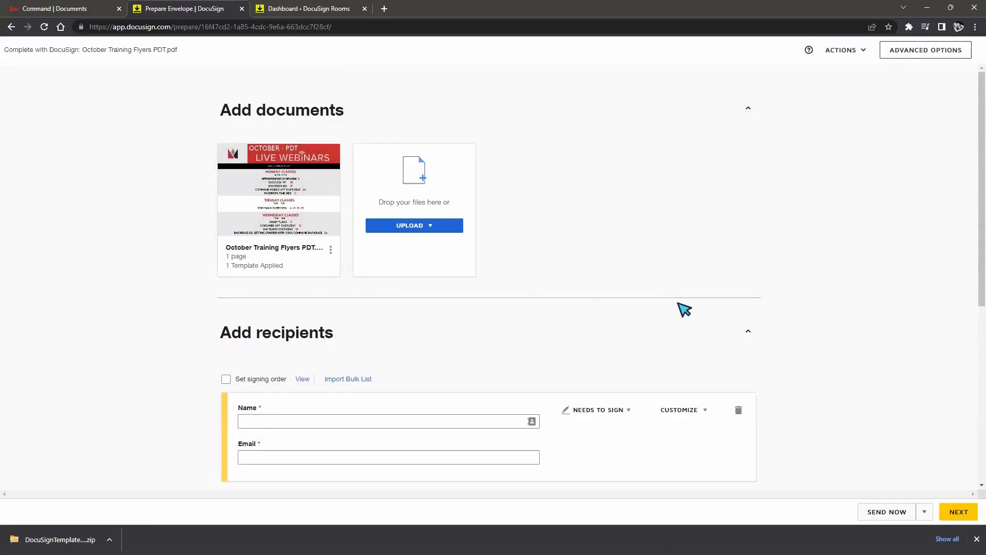
Step: Add both Untitled templates from the test folder to the envelope
click(428, 229)
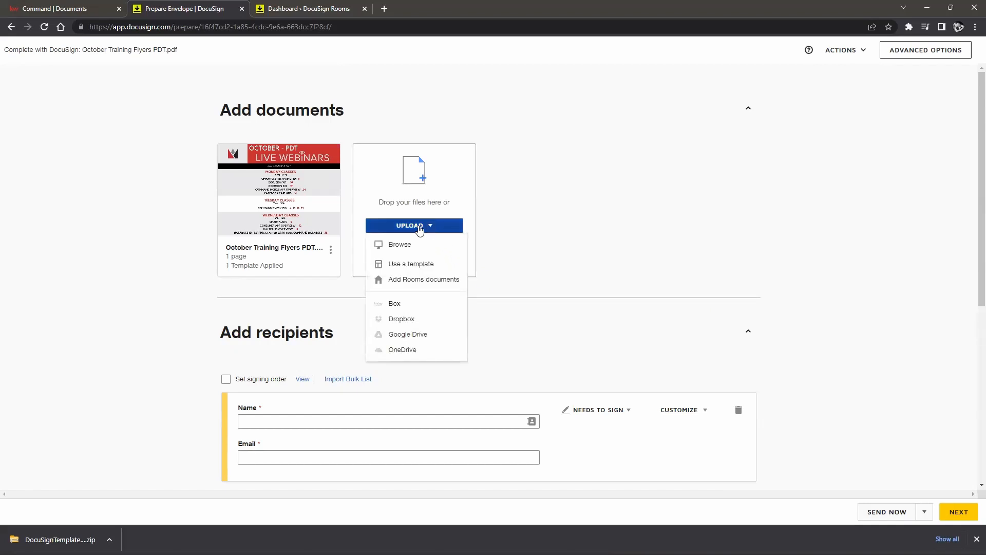
click(416, 265)
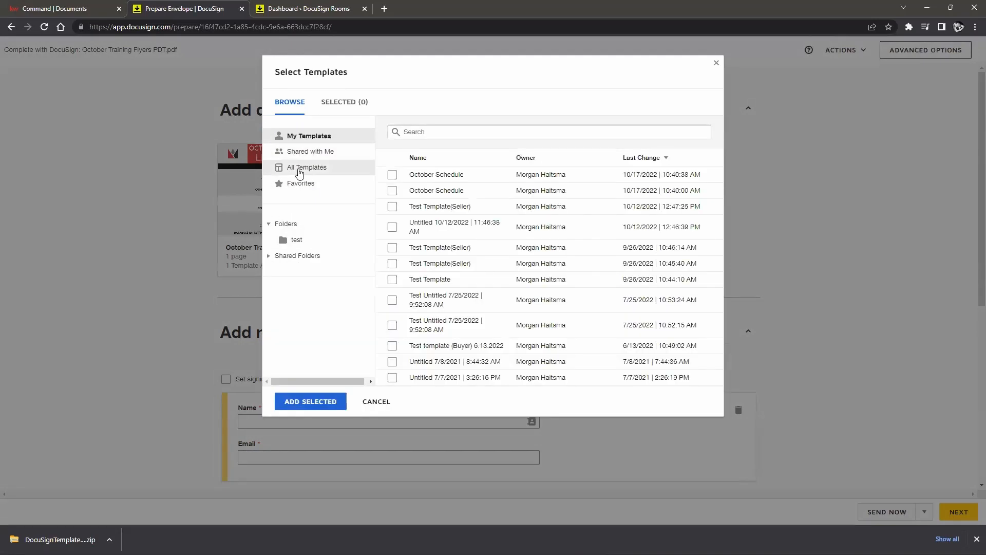
click(291, 240)
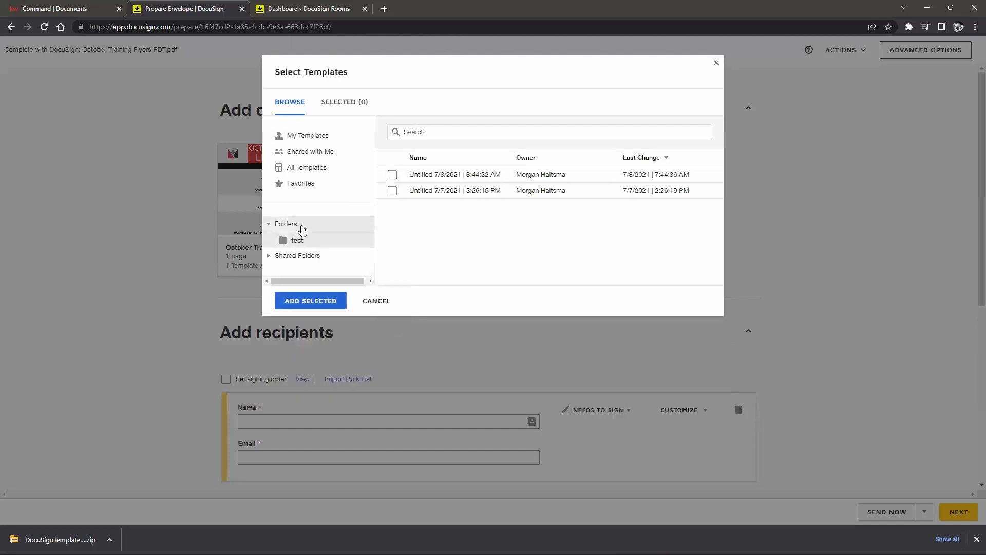
click(391, 175)
click(392, 190)
click(329, 302)
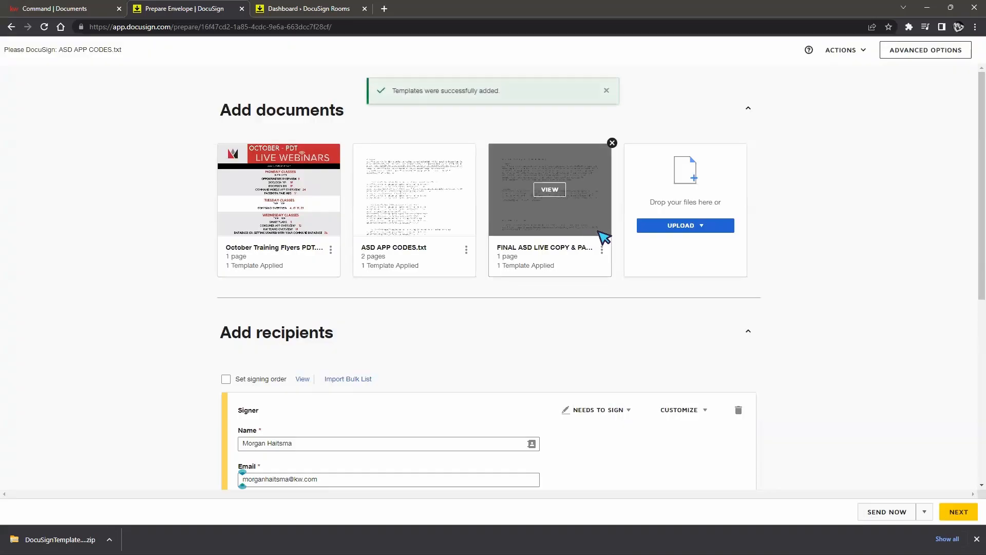
Step: Remove the extra FINAL ASD LIVE COPY document, keeping the flyer and ASD APP CODES.txt
click(612, 143)
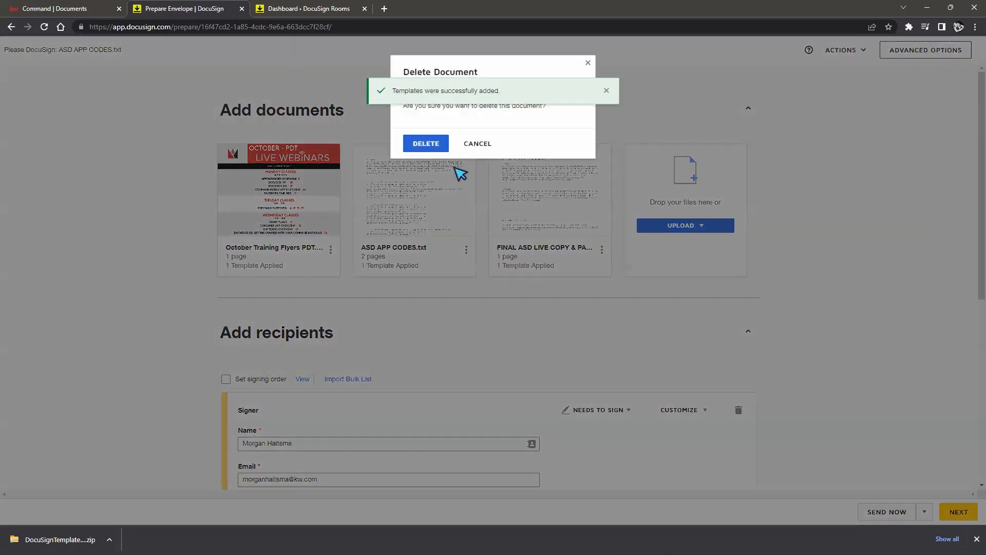
click(430, 146)
scroll(630, 208, down, 2)
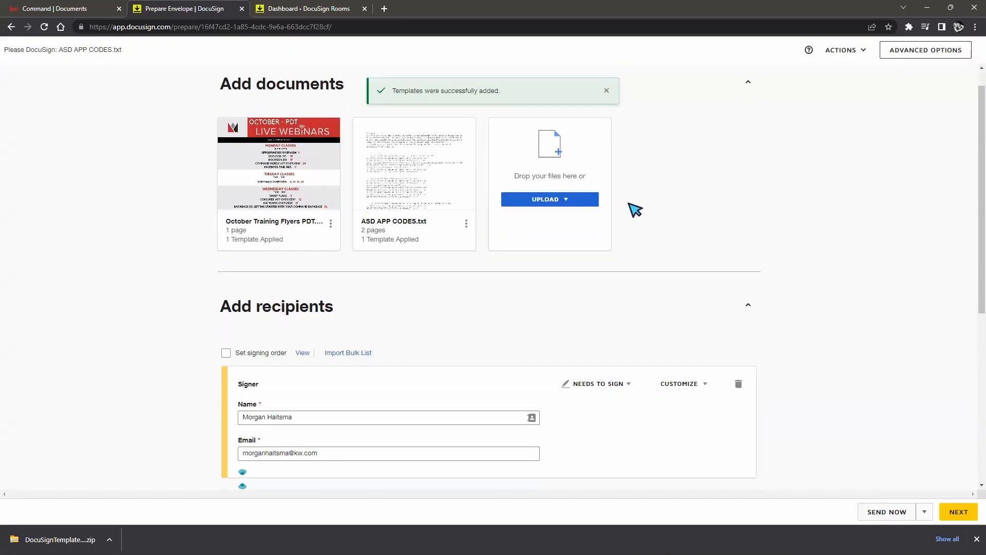
scroll(663, 218, down, 2)
scroll(688, 226, down, 3)
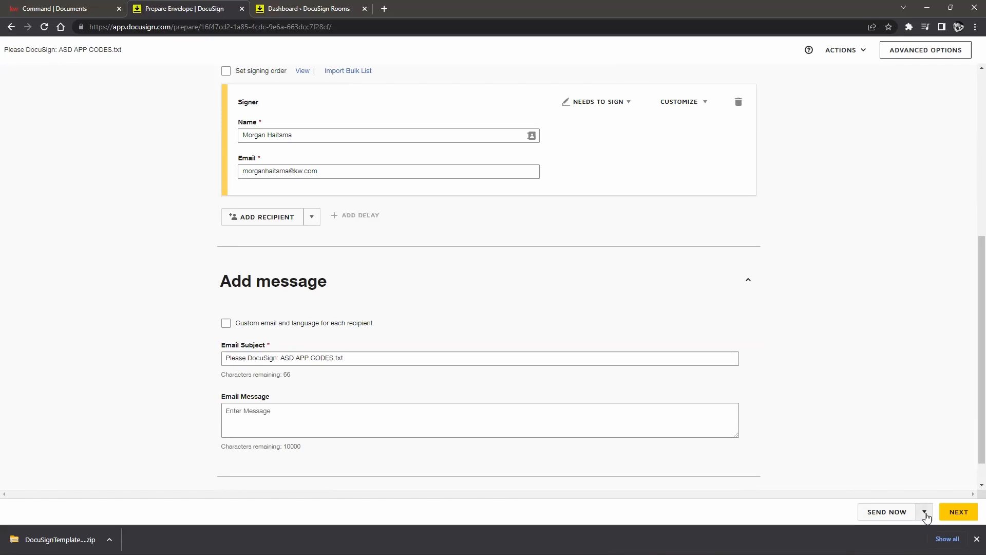
click(848, 52)
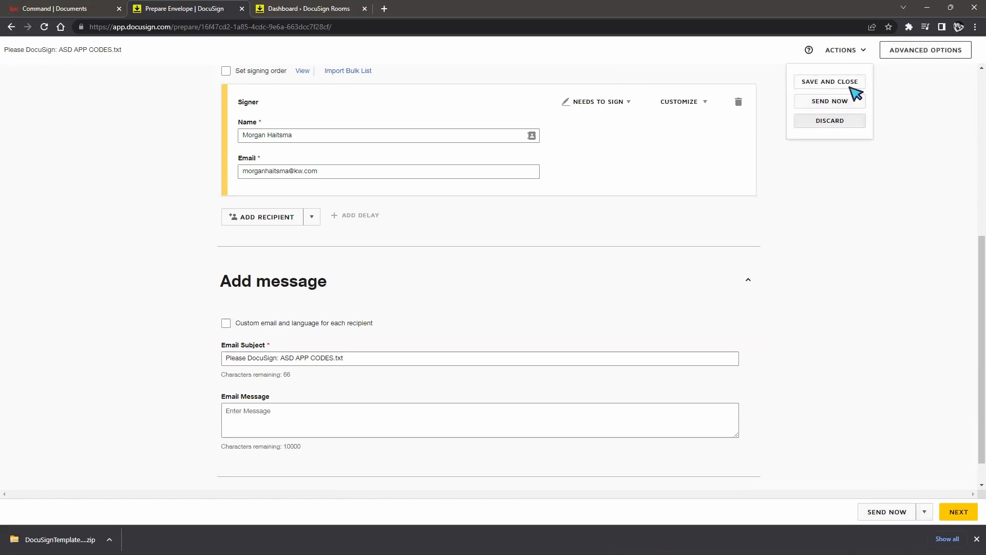
Step: Save and close the envelope so 'Please DocuSign: ASD APP CODES.txt' becomes a Draft
click(829, 82)
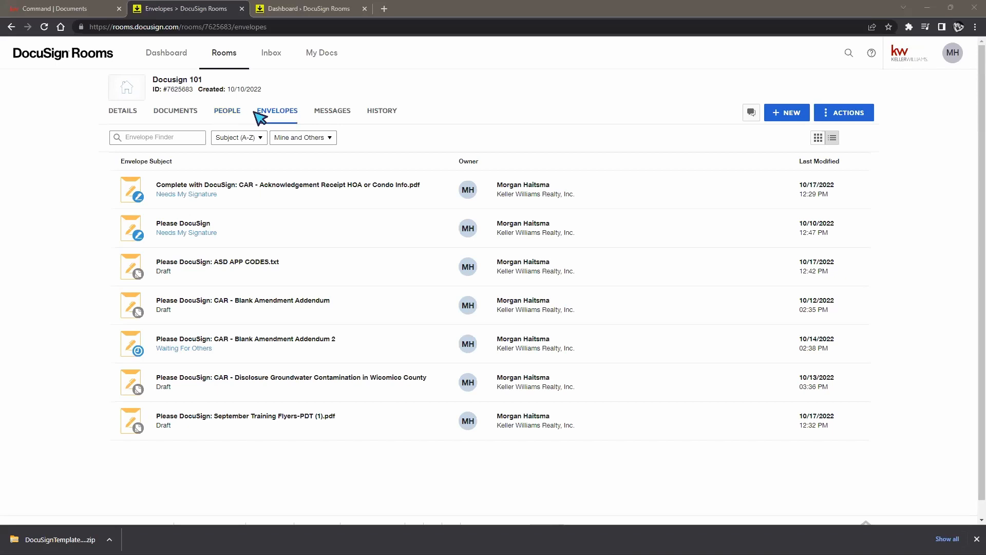
Step: Review the Docusign 101 room's member cards and their roles on the People tab
click(235, 114)
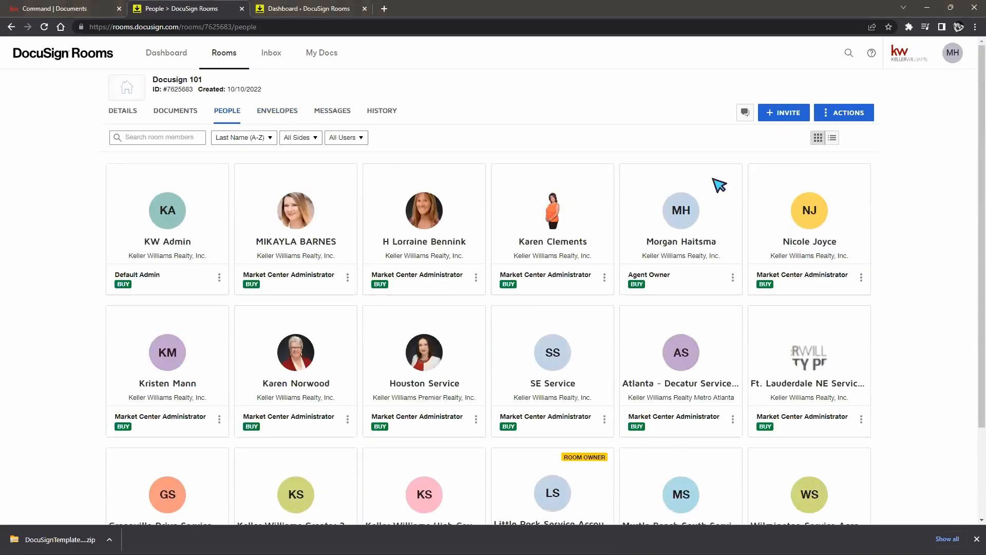
scroll(939, 238, down, 3)
scroll(940, 240, up, 3)
scroll(900, 267, down, 3)
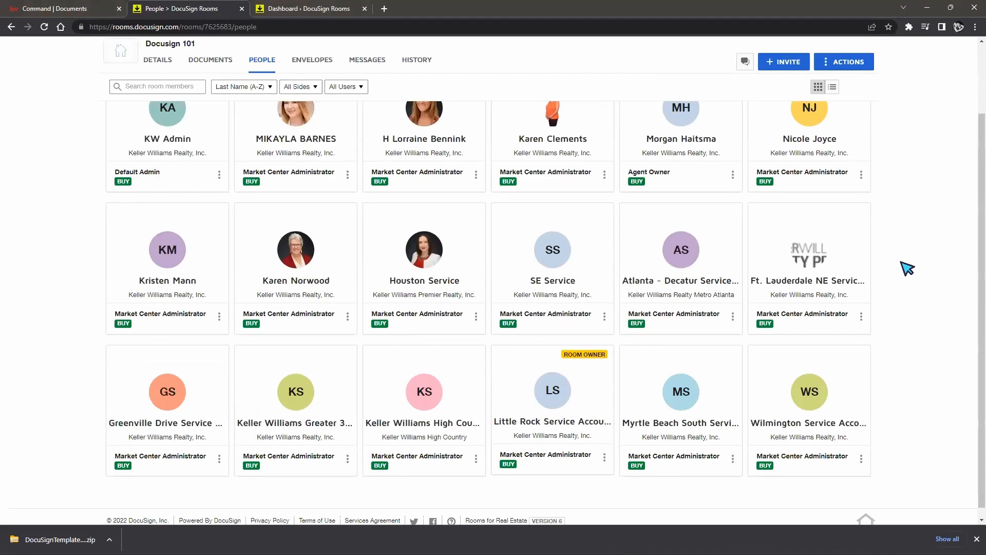
scroll(893, 273, up, 3)
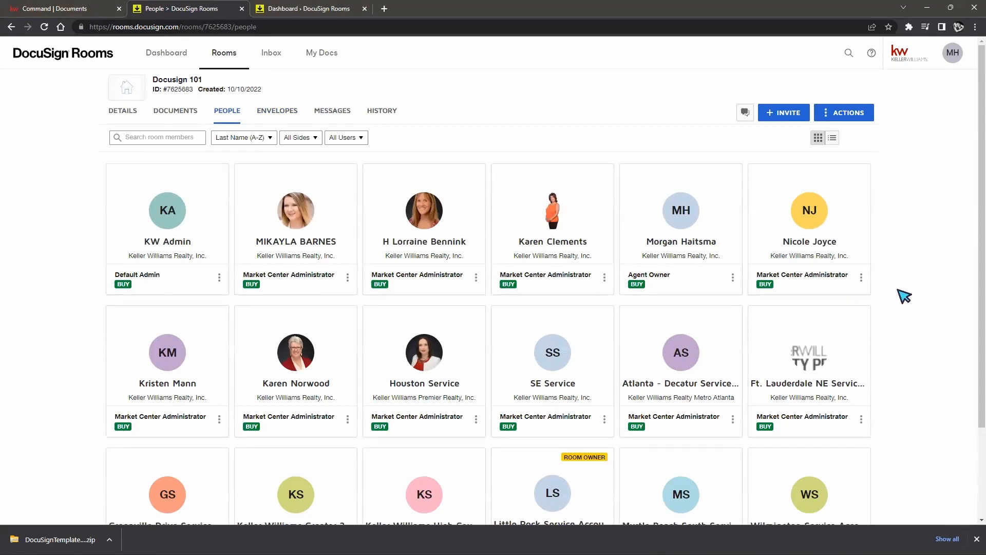
scroll(904, 298, down, 1)
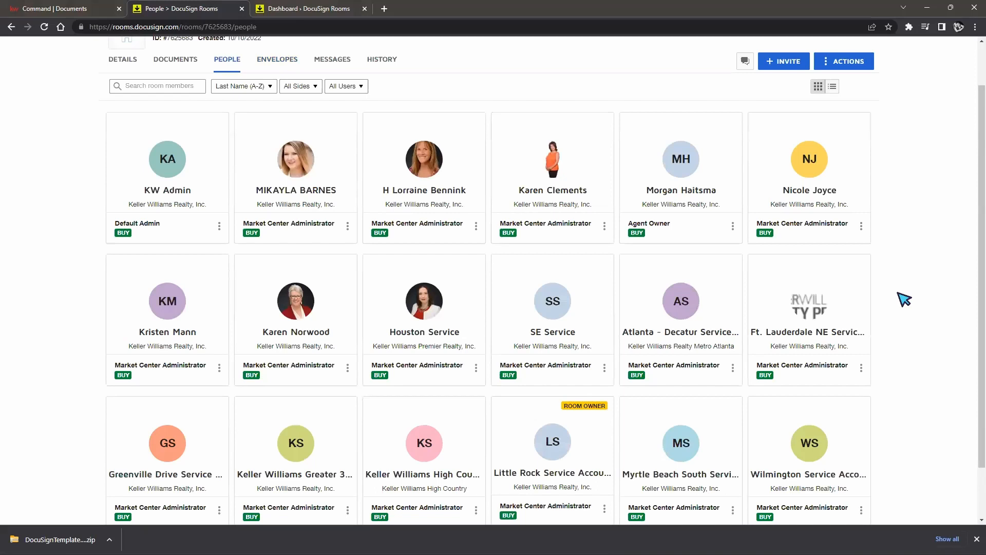
scroll(904, 298, up, 1)
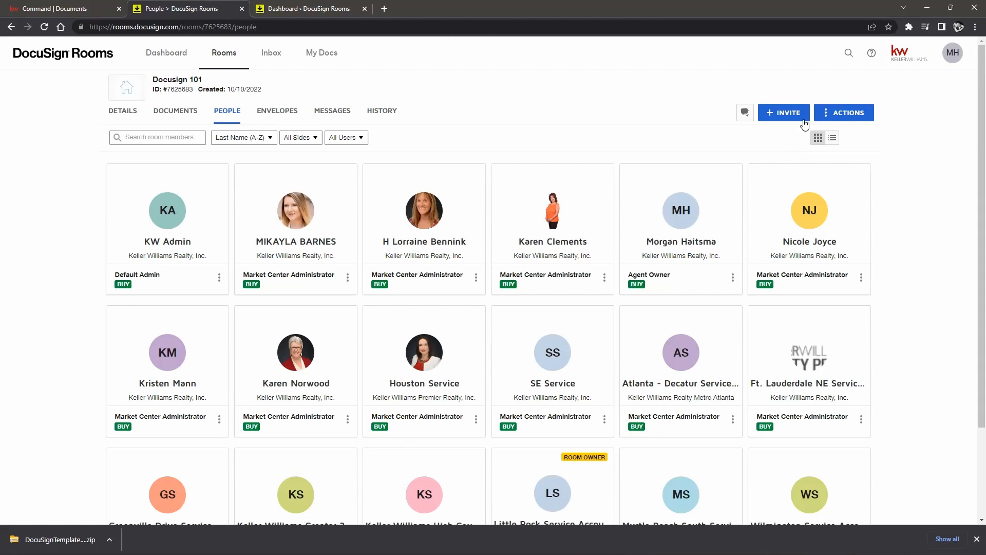
Step: Fill the room invite form with the agent contact chosen from the Address Book
click(782, 117)
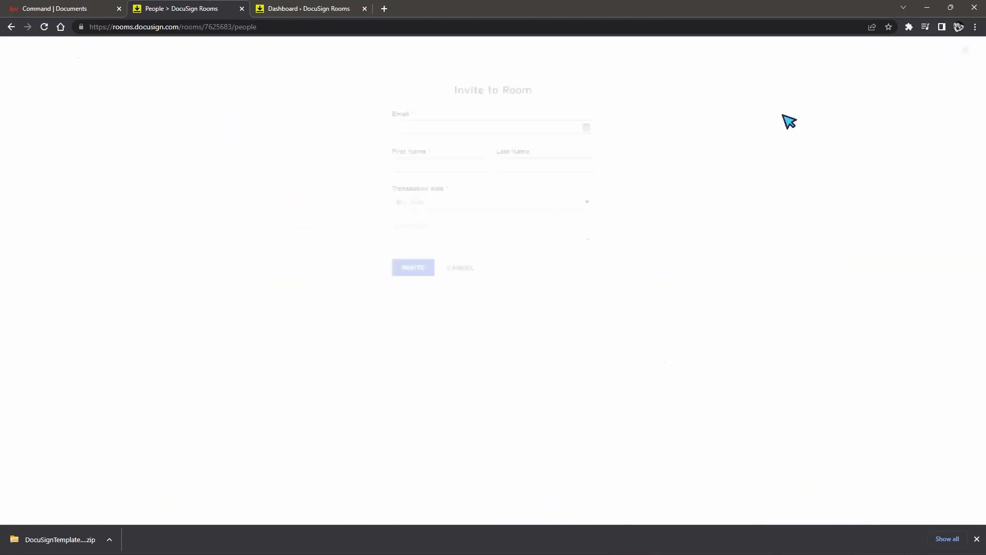
click(570, 127)
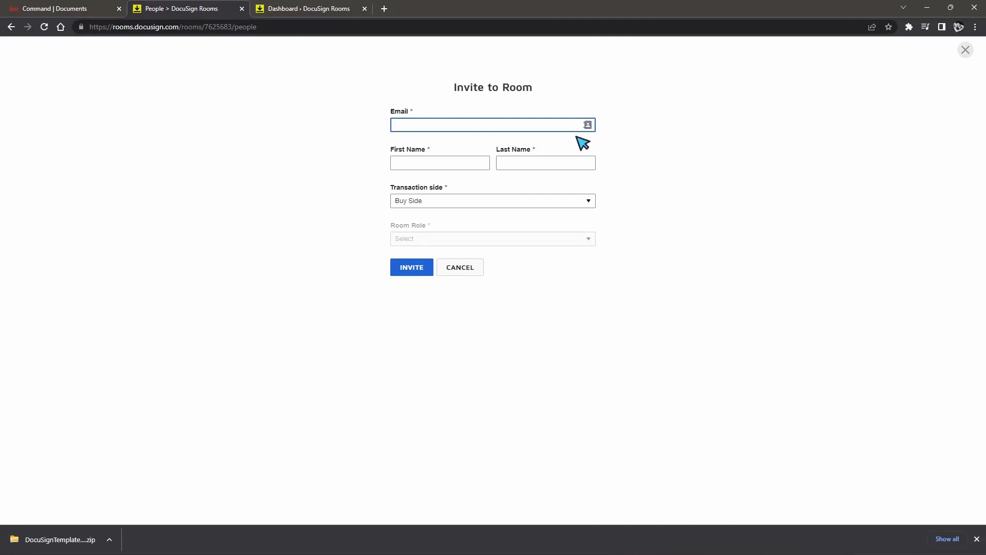
click(587, 125)
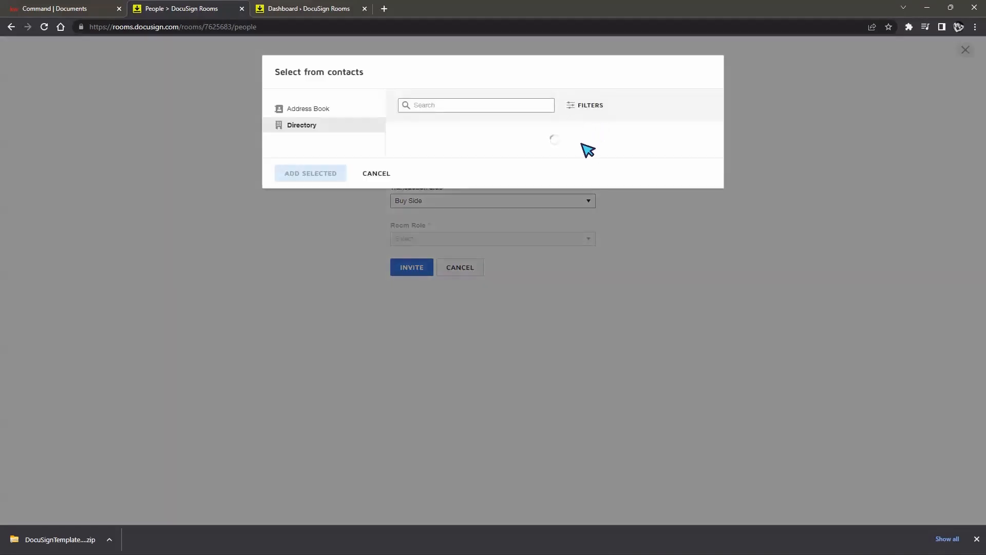
click(307, 108)
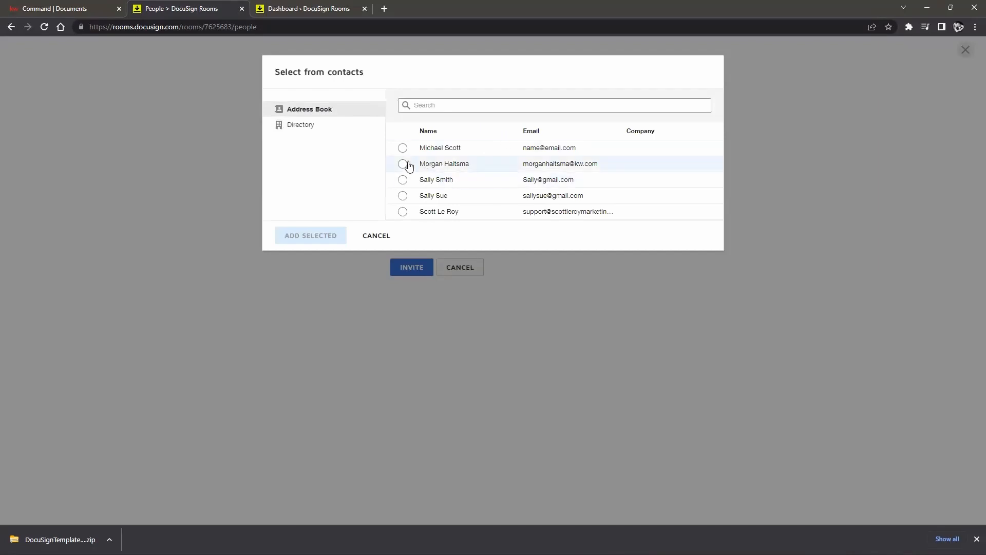
click(403, 165)
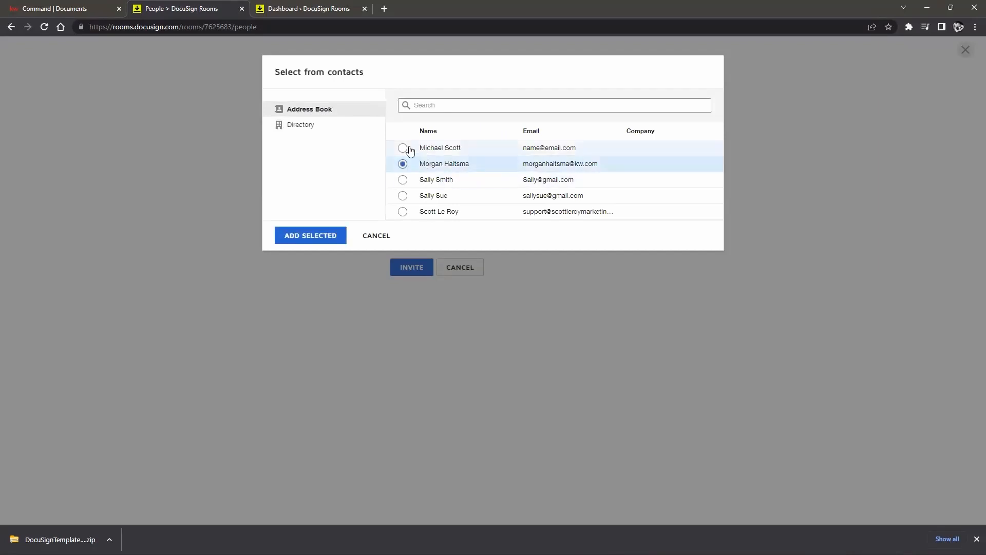
click(324, 235)
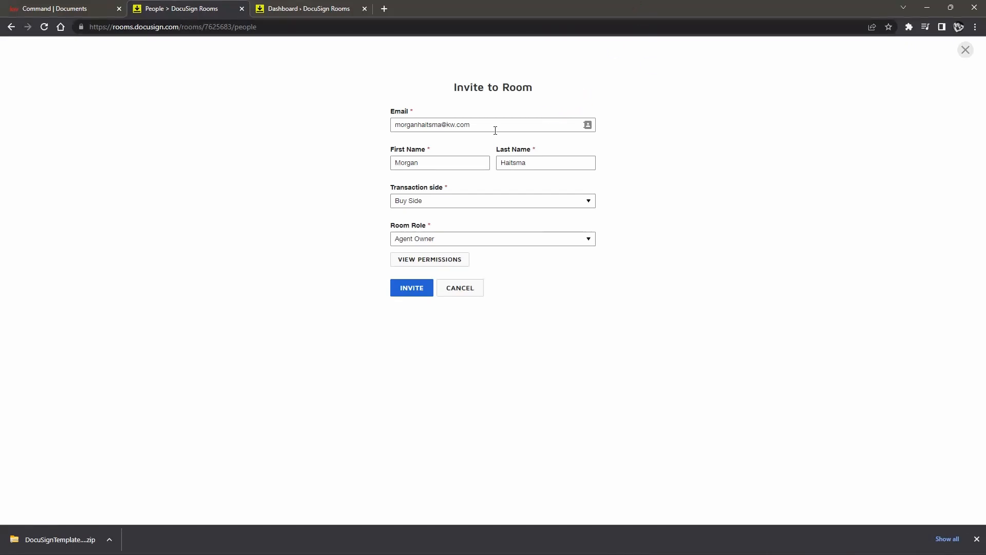
click(589, 126)
click(376, 174)
Step: Send the invite as Buy Side, Agent Owner; it's rejected because they're already in the room
click(493, 207)
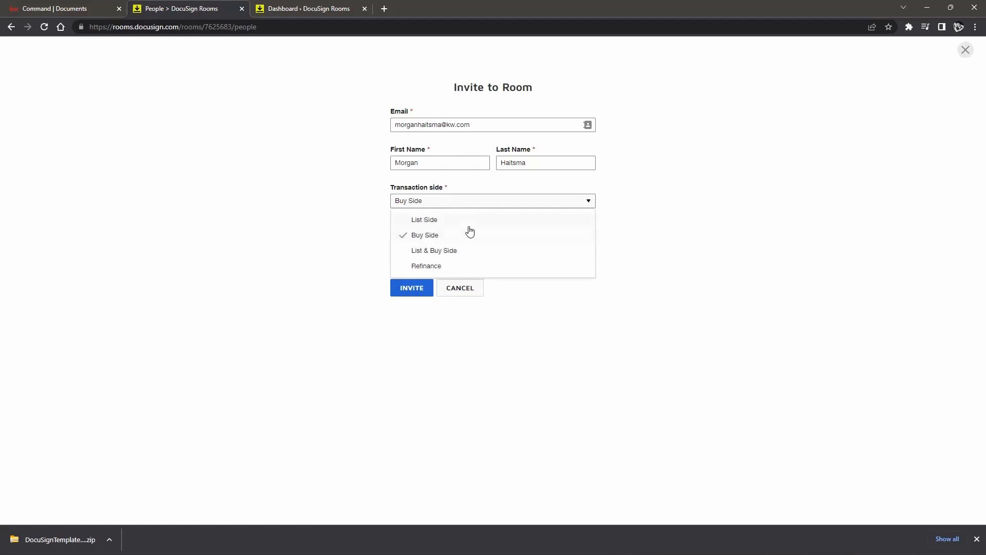
click(693, 255)
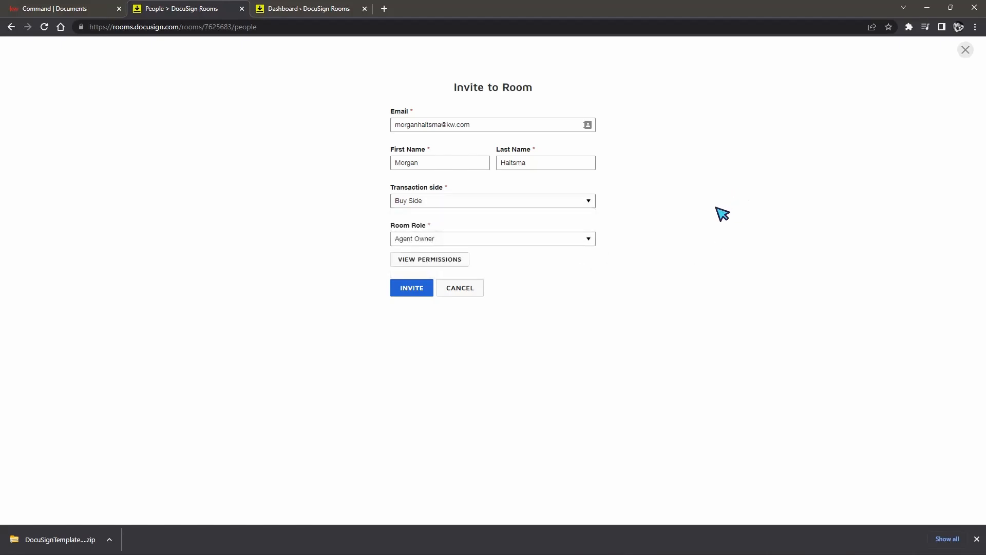
click(551, 242)
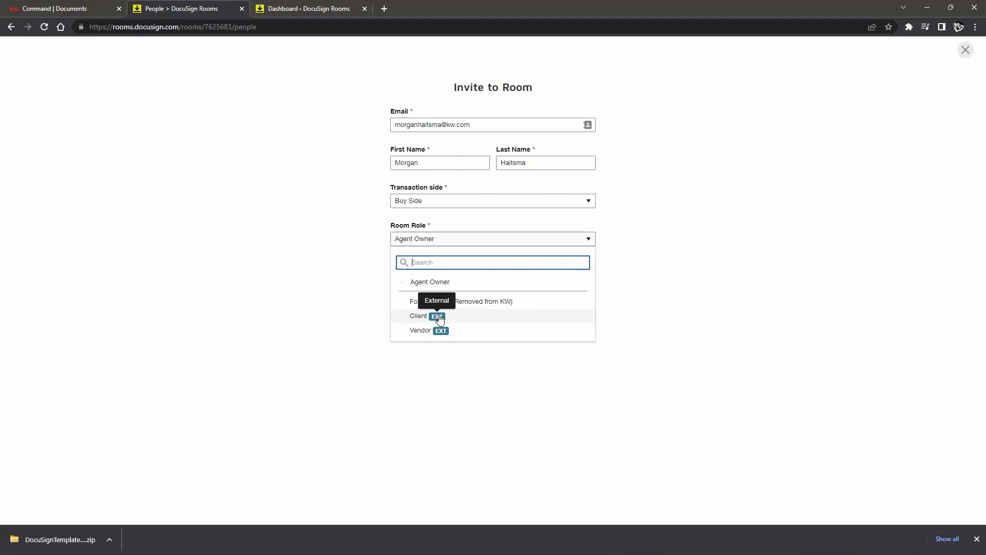
click(669, 319)
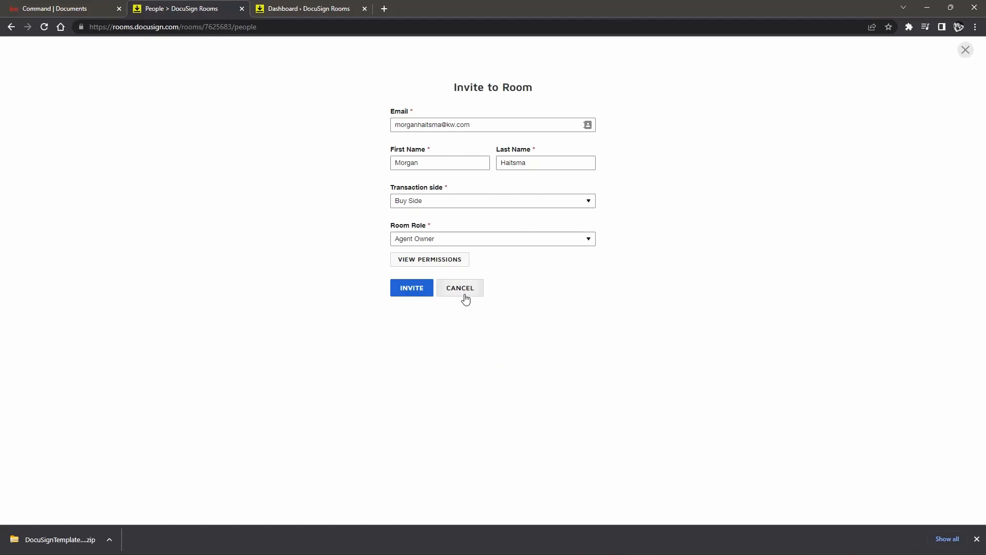
click(407, 290)
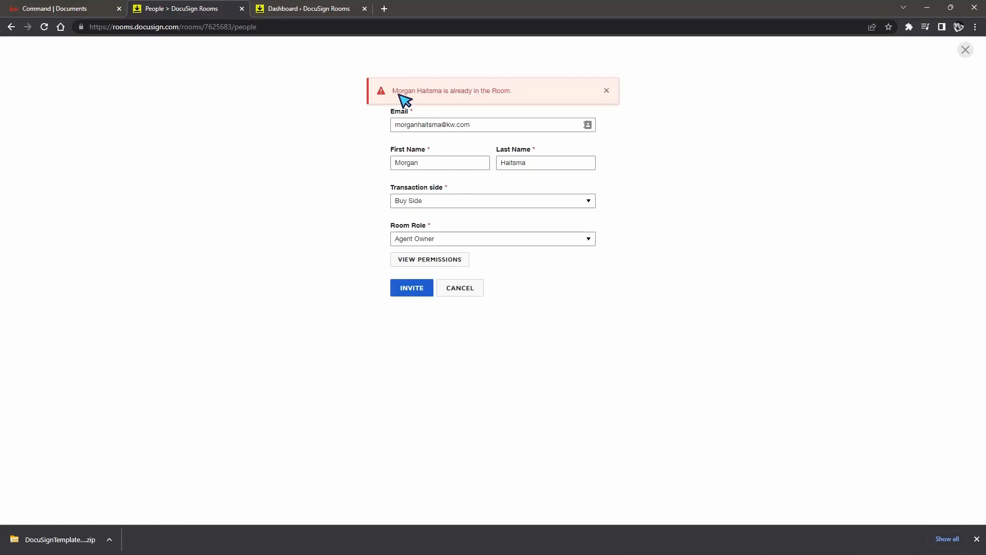
Step: Dismiss the already-in-room warning and fill the invite form with a client contact from the Address Book
drag(394, 92, 546, 95)
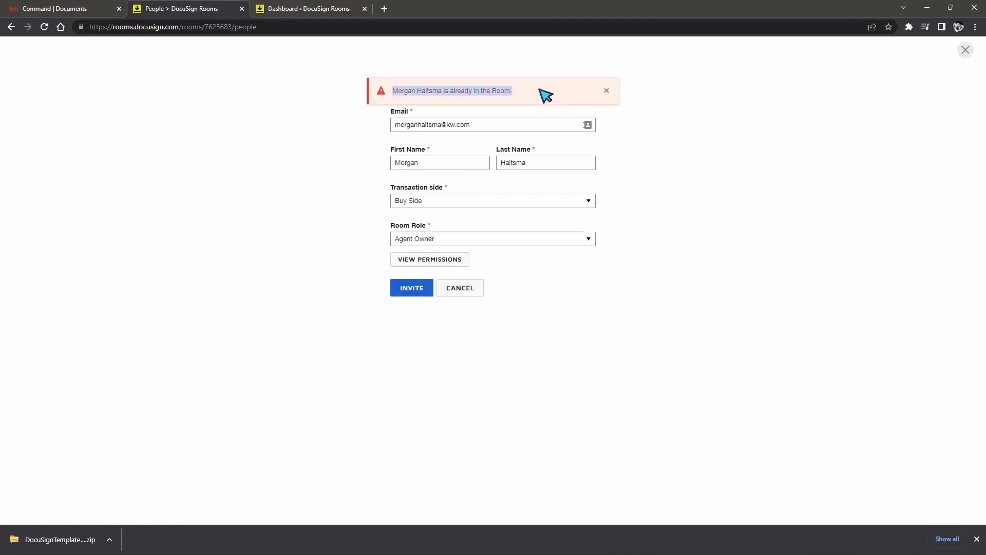
click(588, 125)
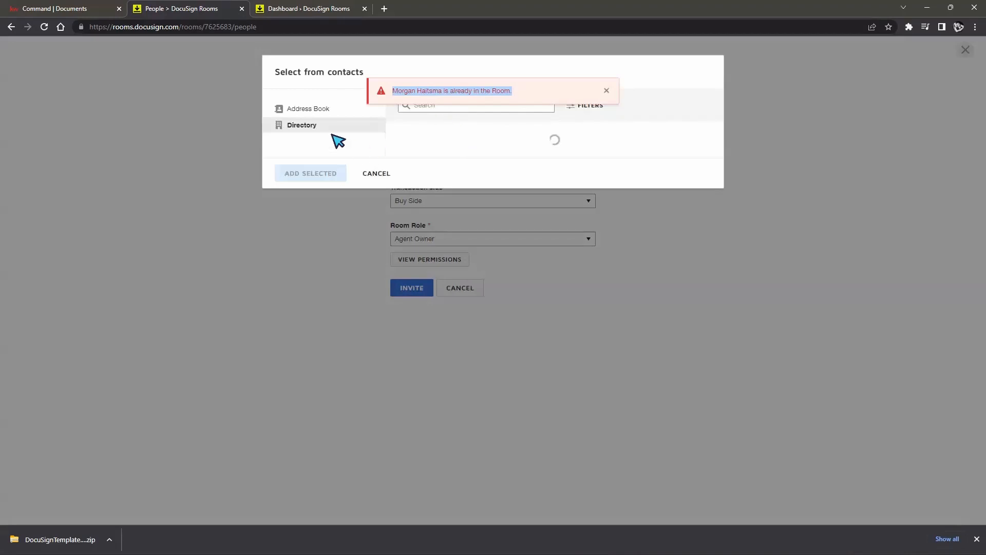
click(359, 113)
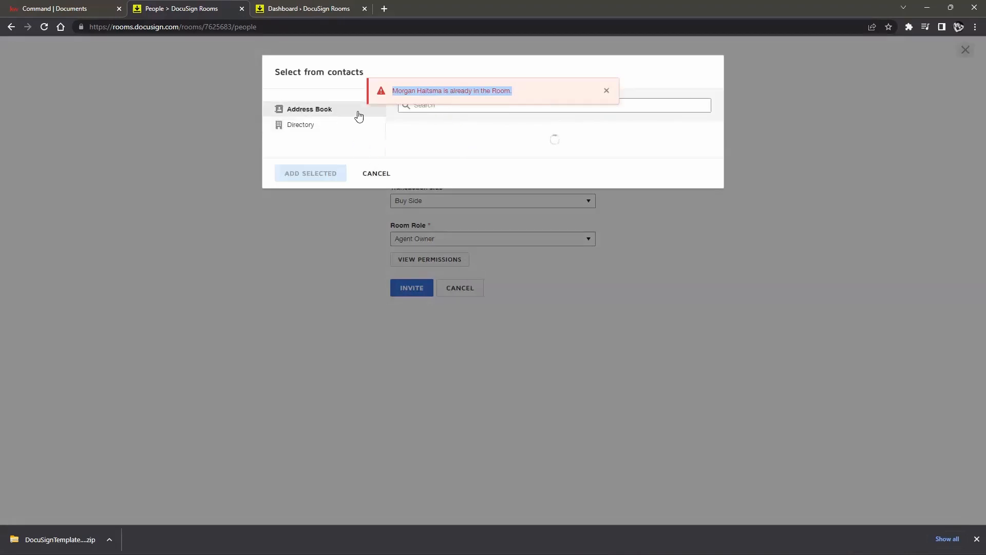
click(606, 91)
click(588, 101)
text(scott)
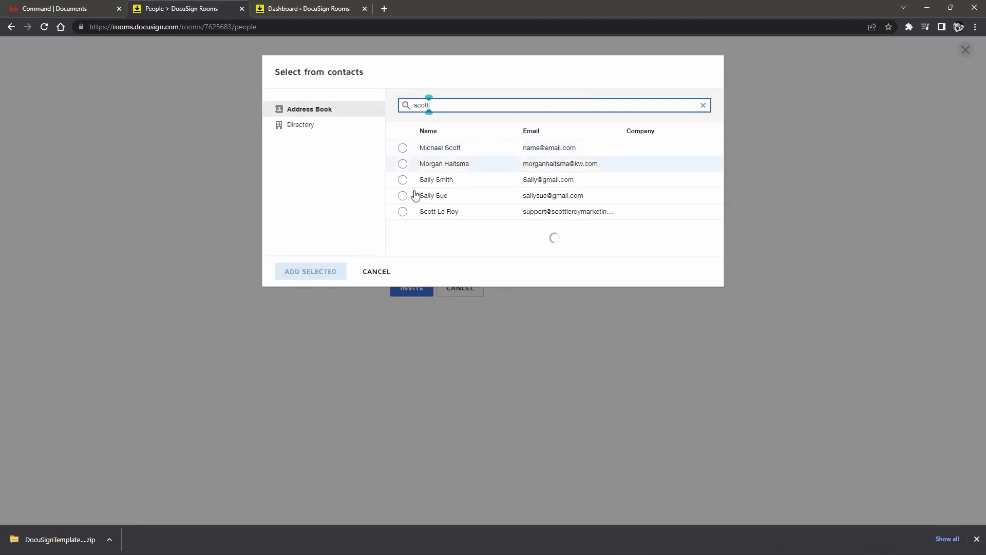
click(402, 148)
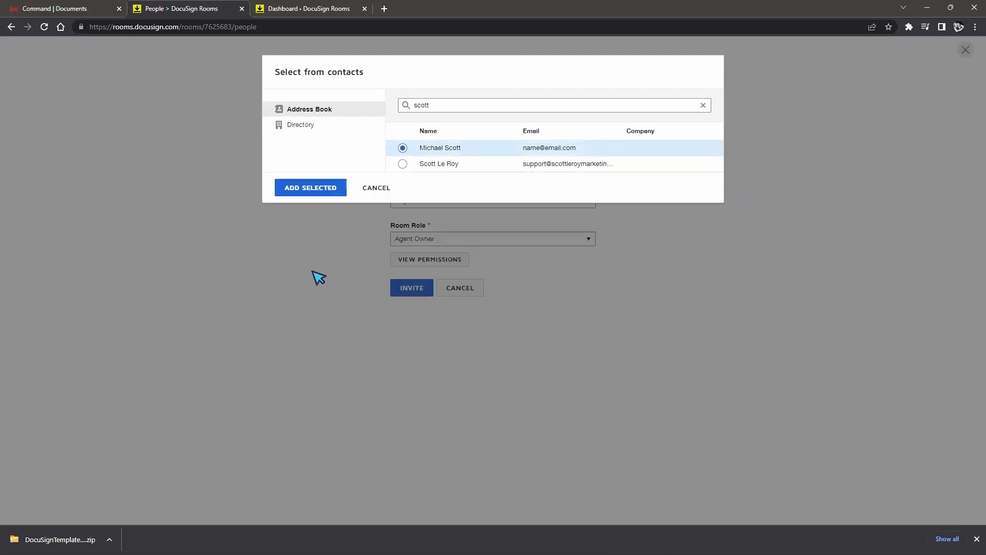
click(312, 270)
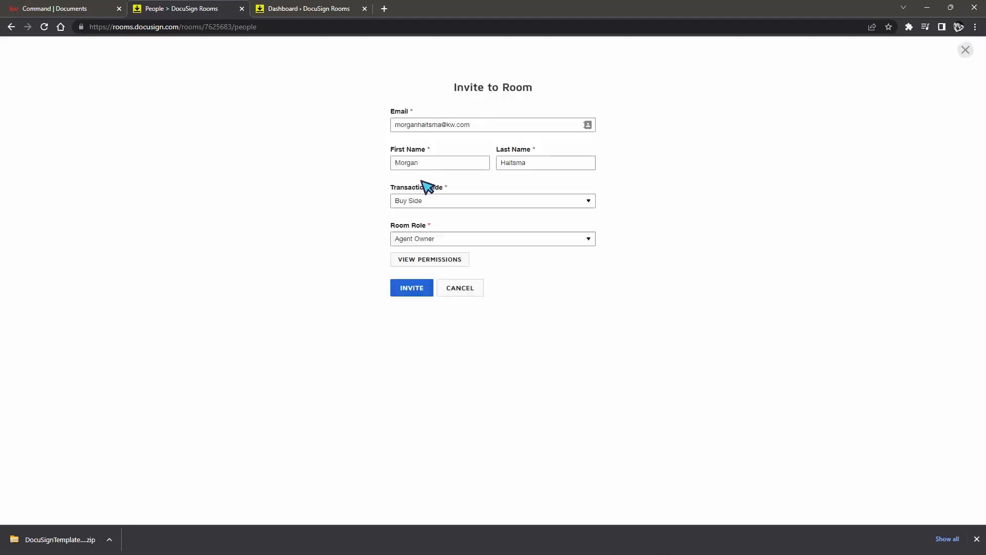
click(587, 125)
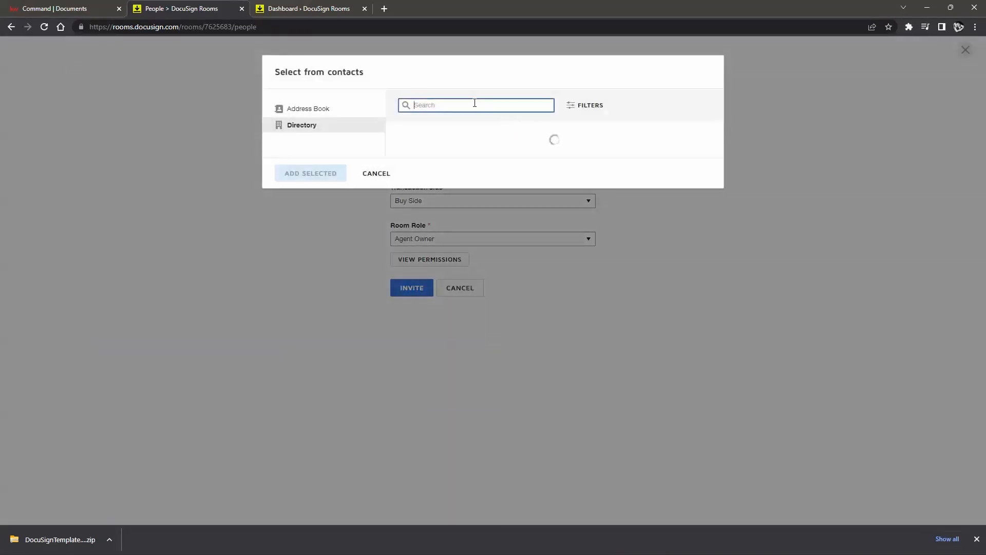
click(322, 108)
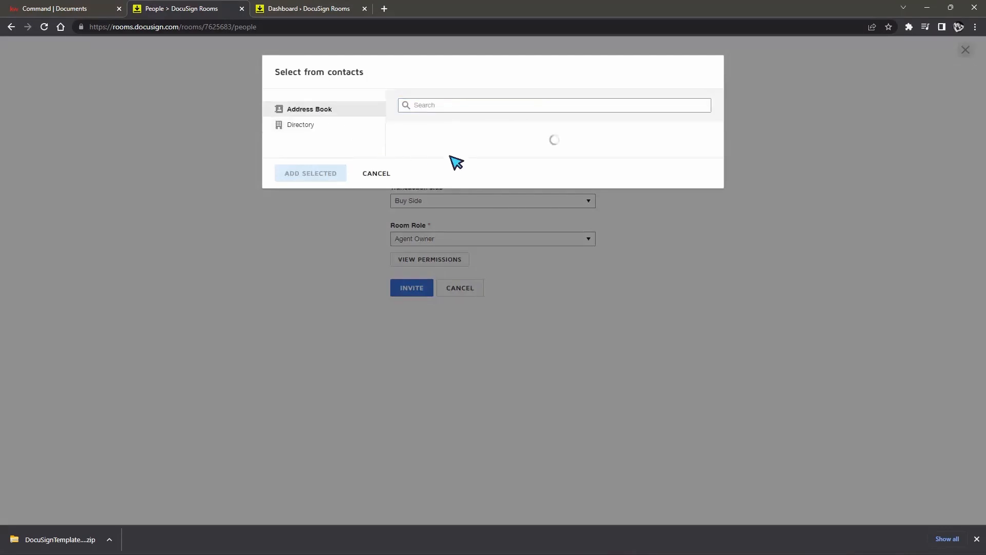
click(403, 149)
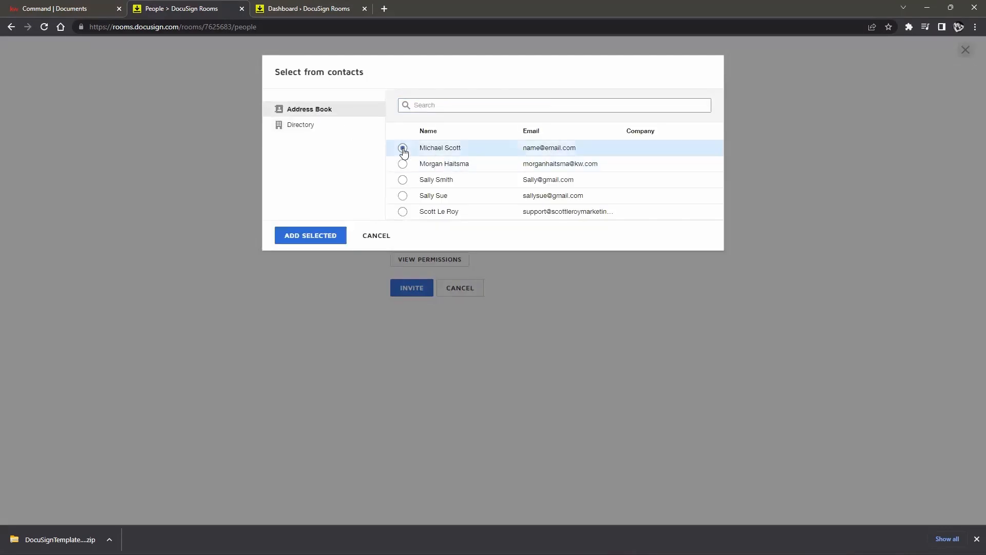
click(314, 236)
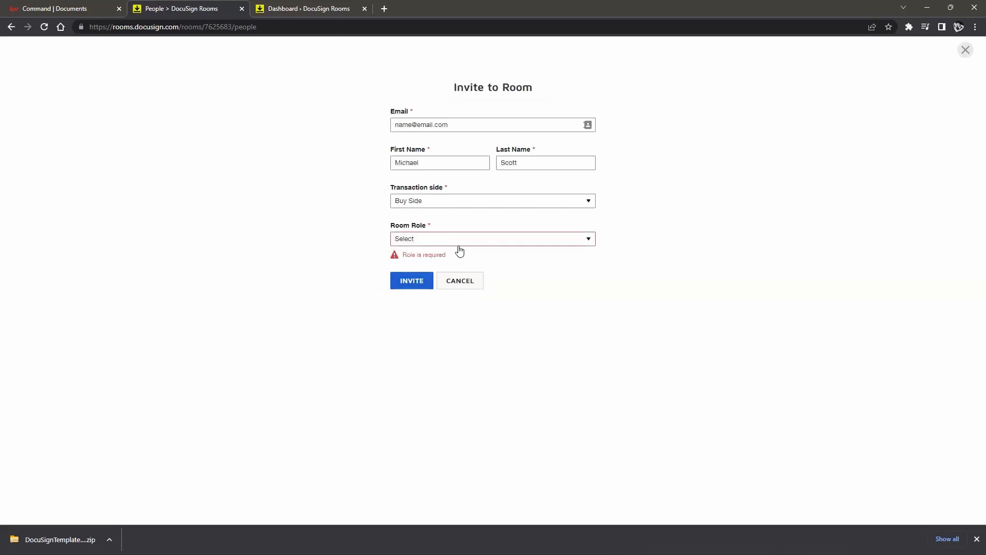
Step: Set the room role to Client and send the room invitation
click(454, 241)
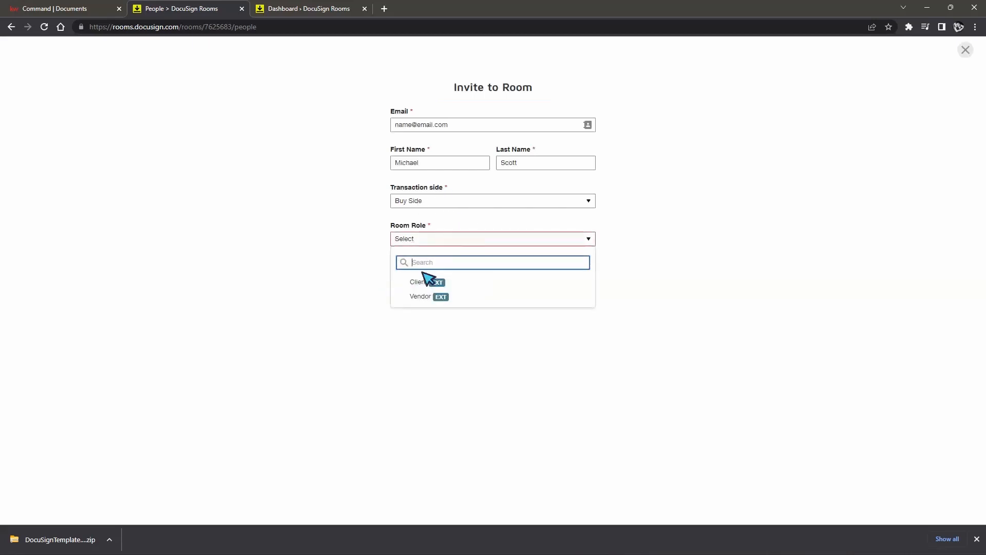
click(417, 281)
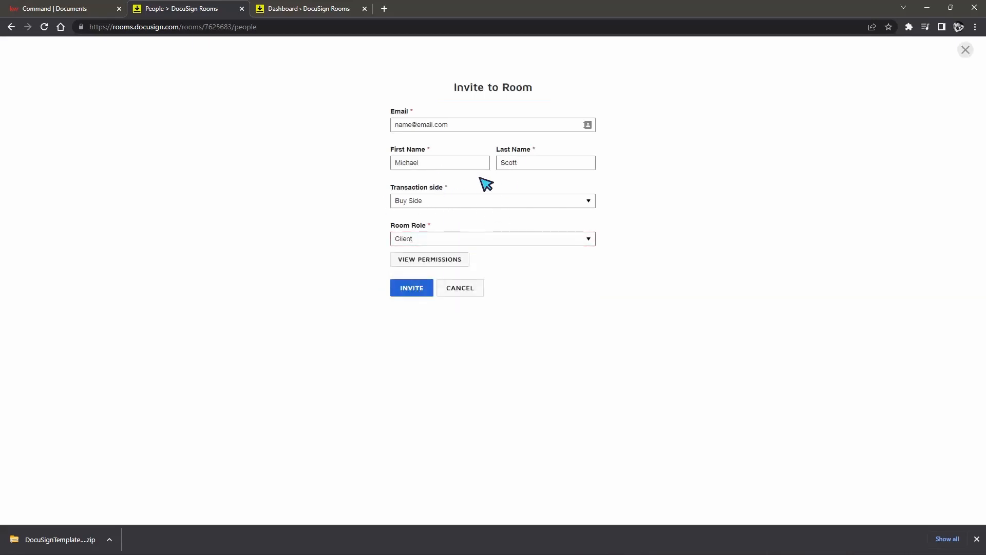
click(465, 245)
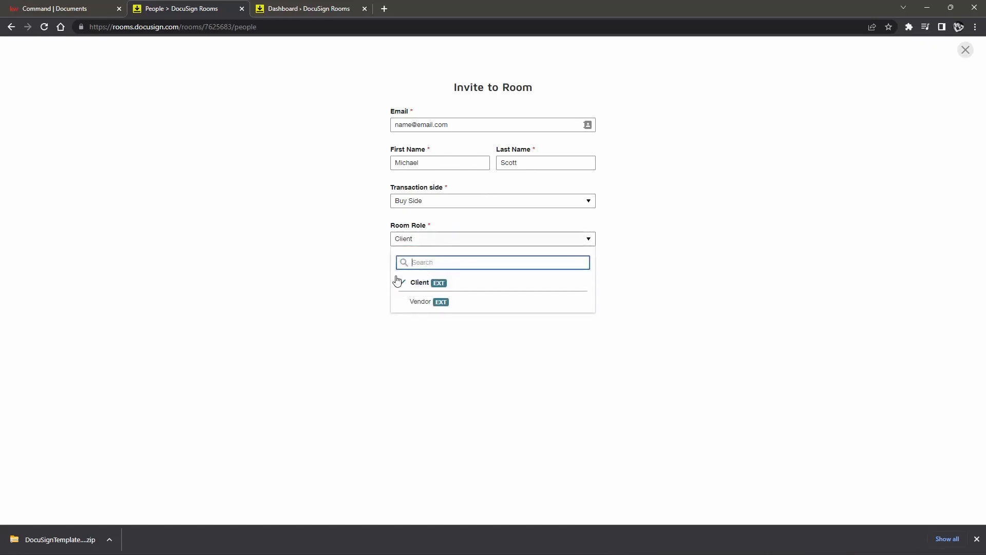
click(637, 286)
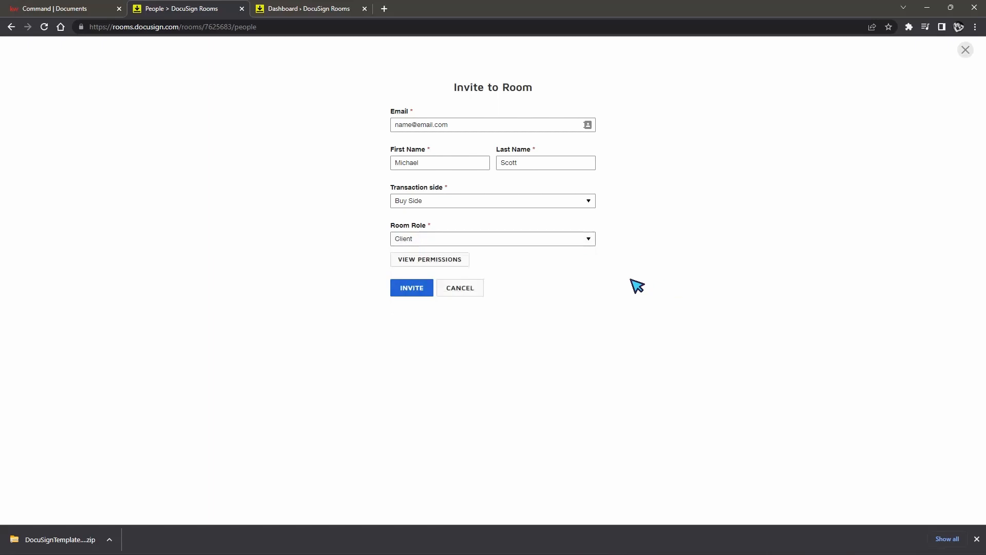
click(411, 291)
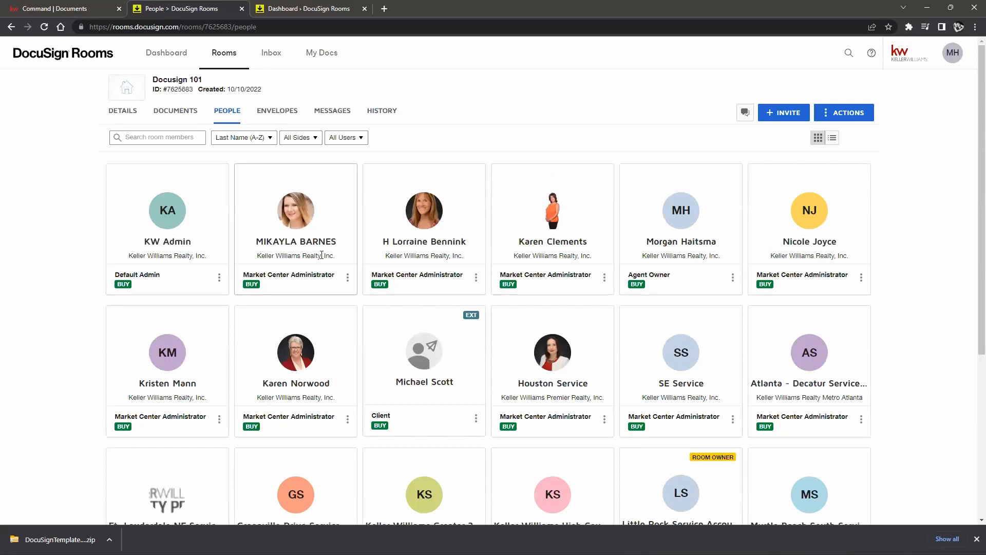
scroll(328, 257, down, 5)
scroll(411, 231, up, 2)
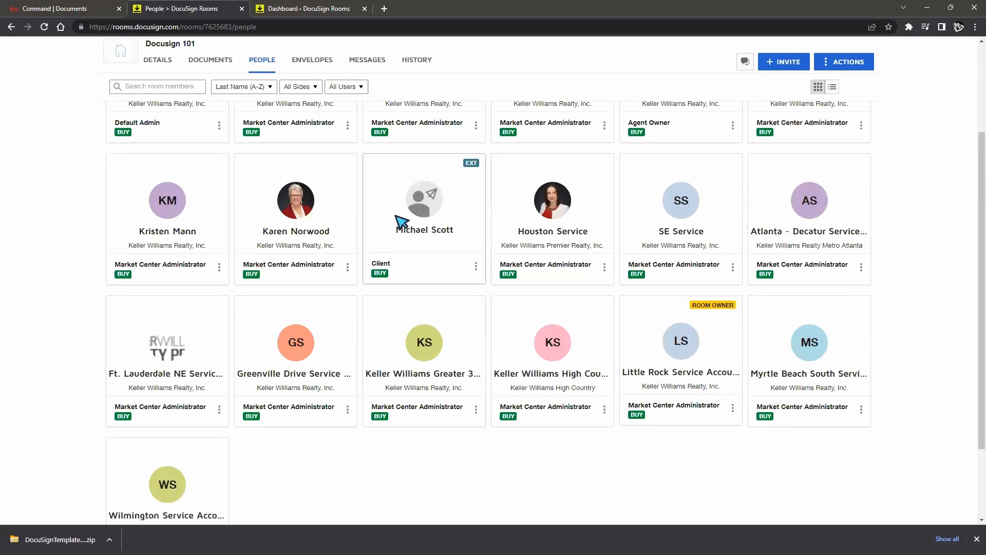
scroll(406, 226, up, 1)
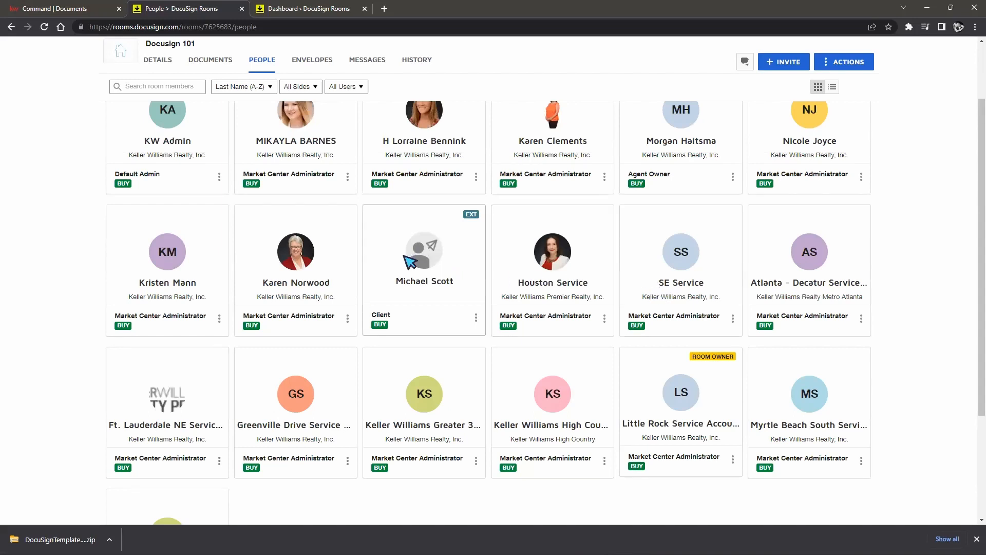
click(474, 322)
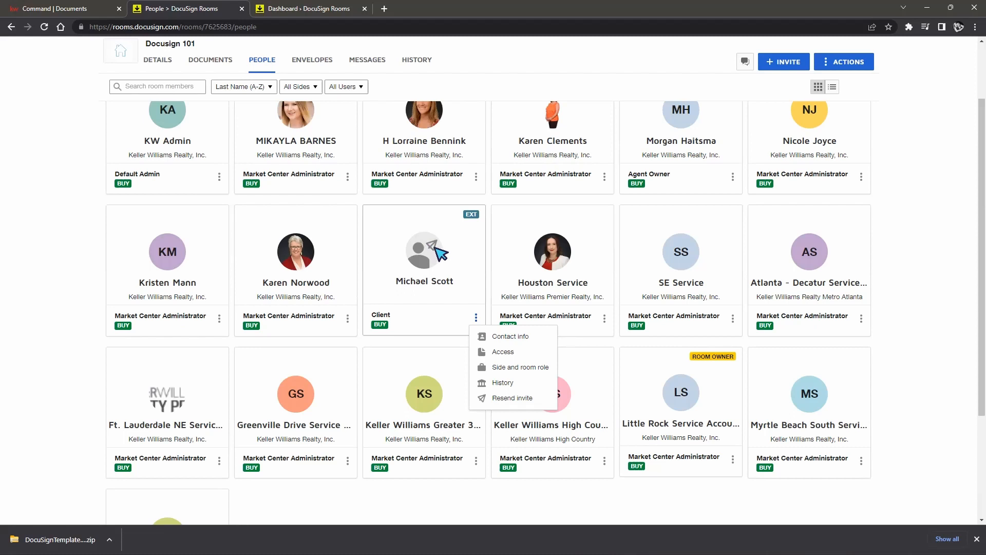
click(911, 364)
scroll(924, 365, up, 2)
scroll(923, 365, up, 1)
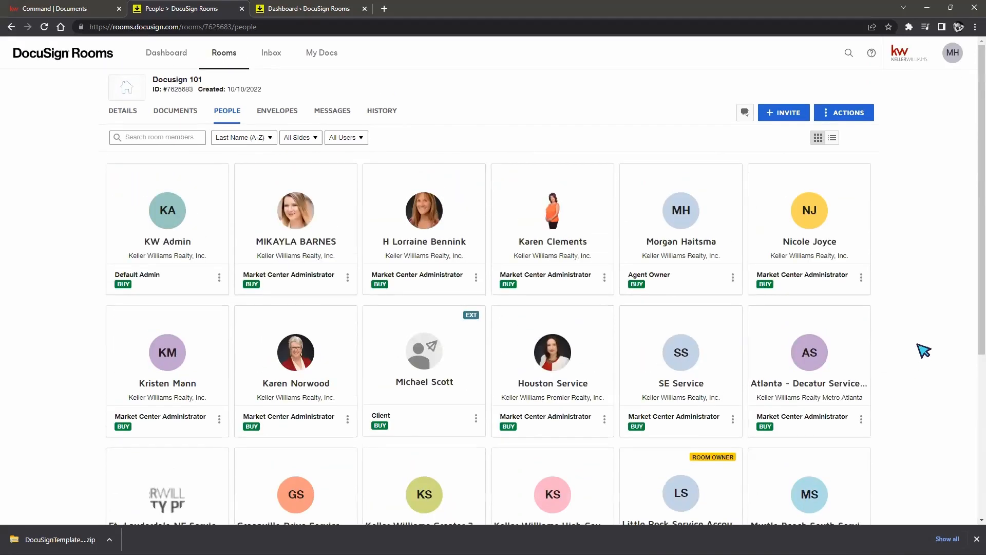